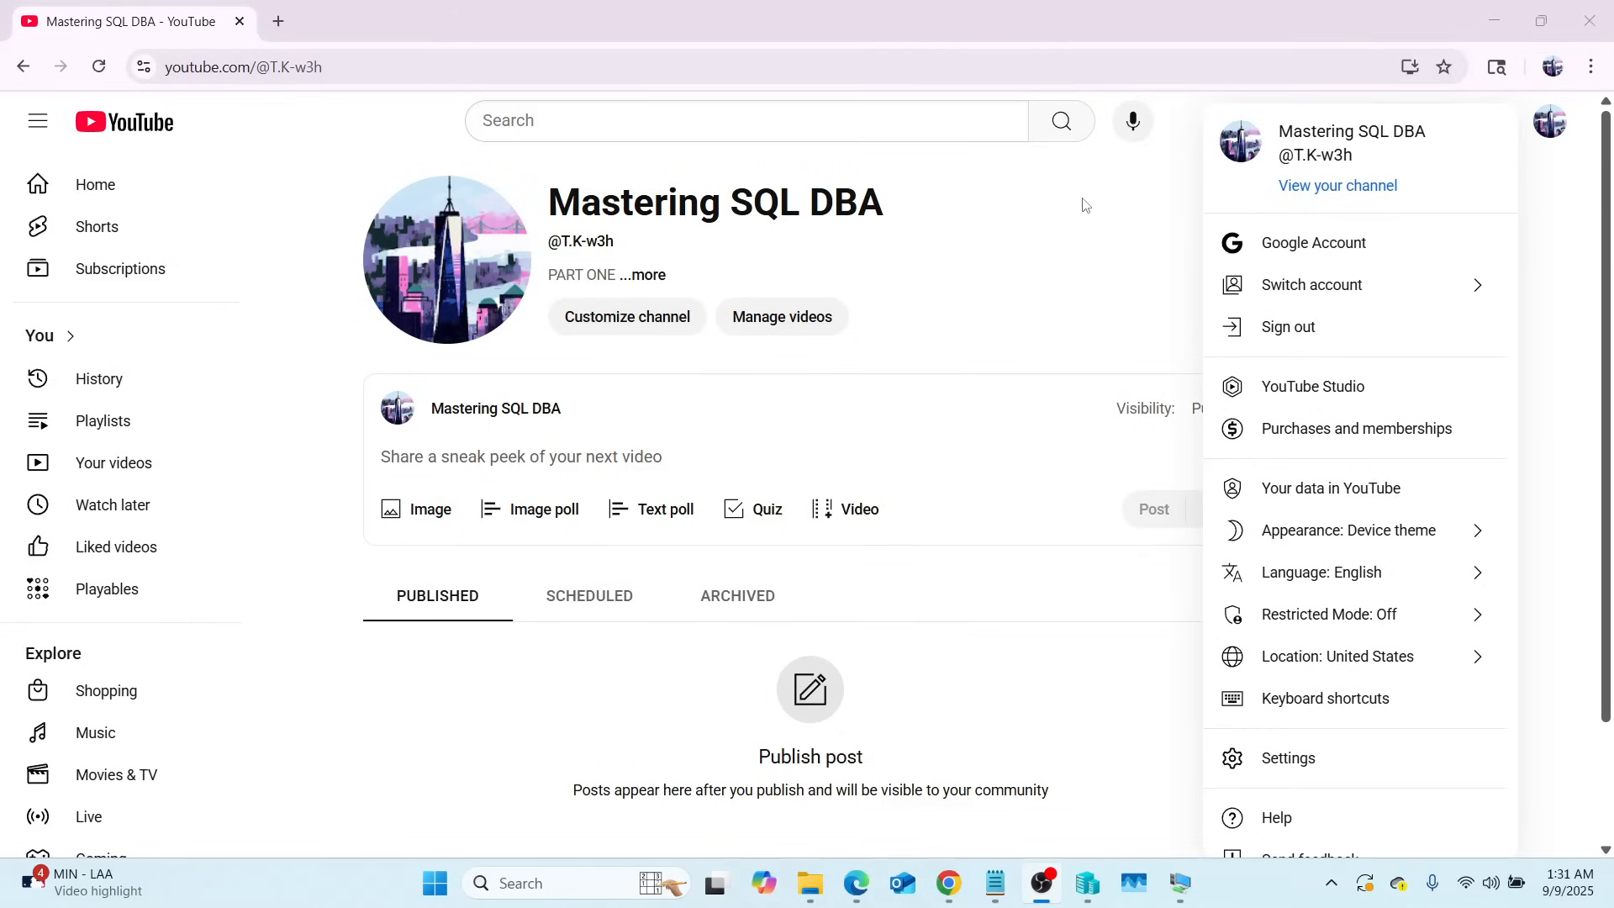
Switch to the How to Master SQL DBA.md outline in Notepad and highlight topic 12, "How to Patch SQL servers SQL 2022."
mouse_move(990, 882)
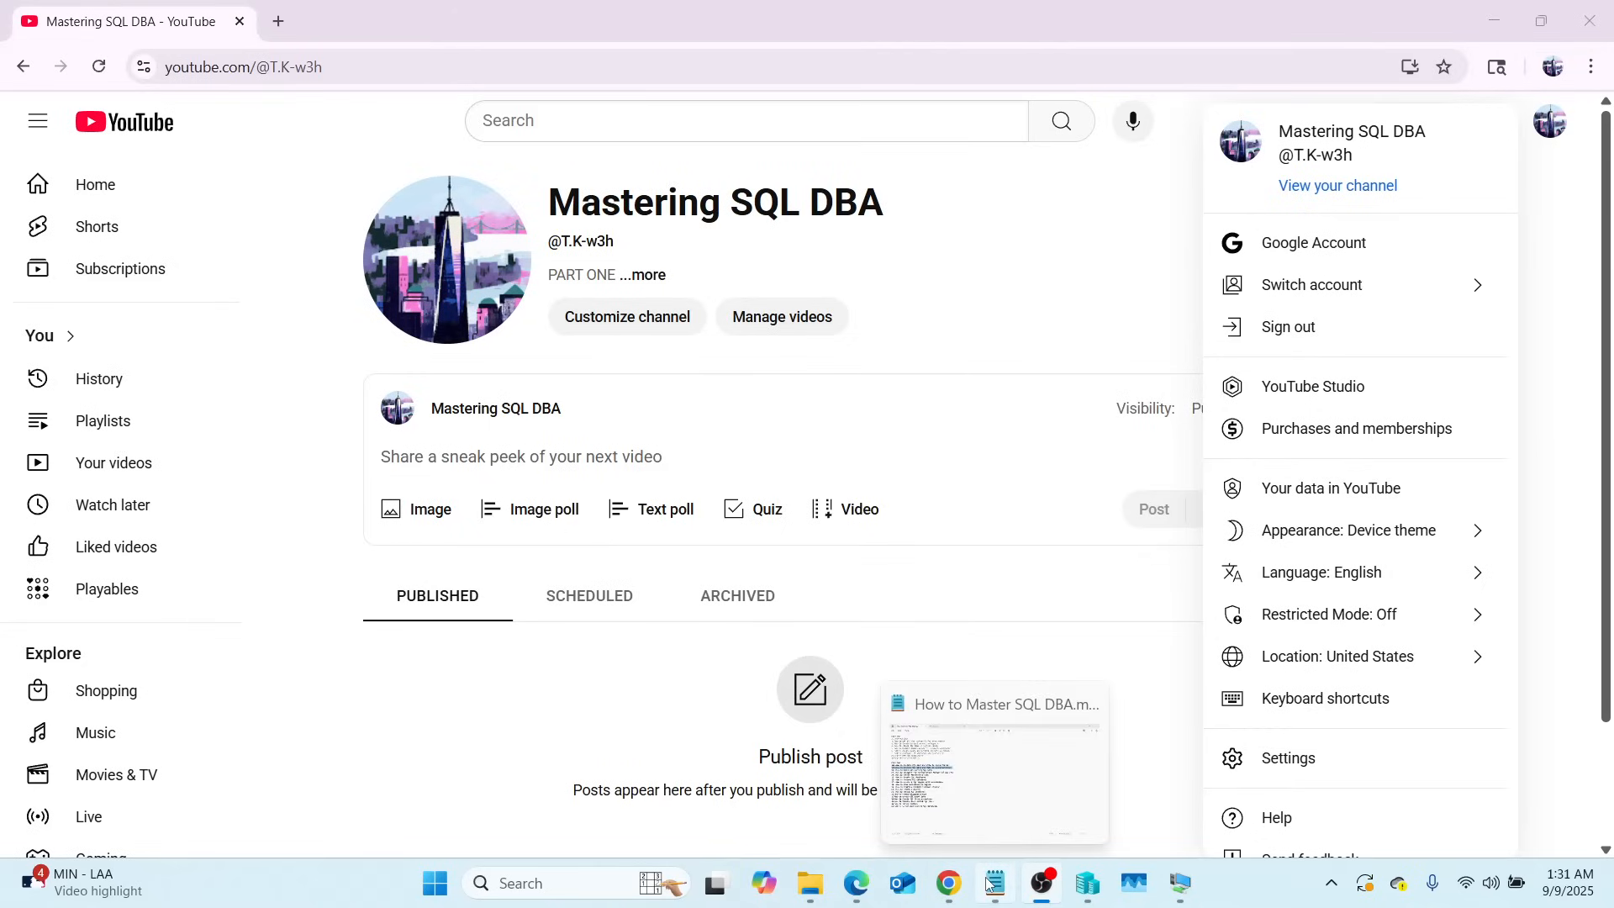
left_click(1009, 771)
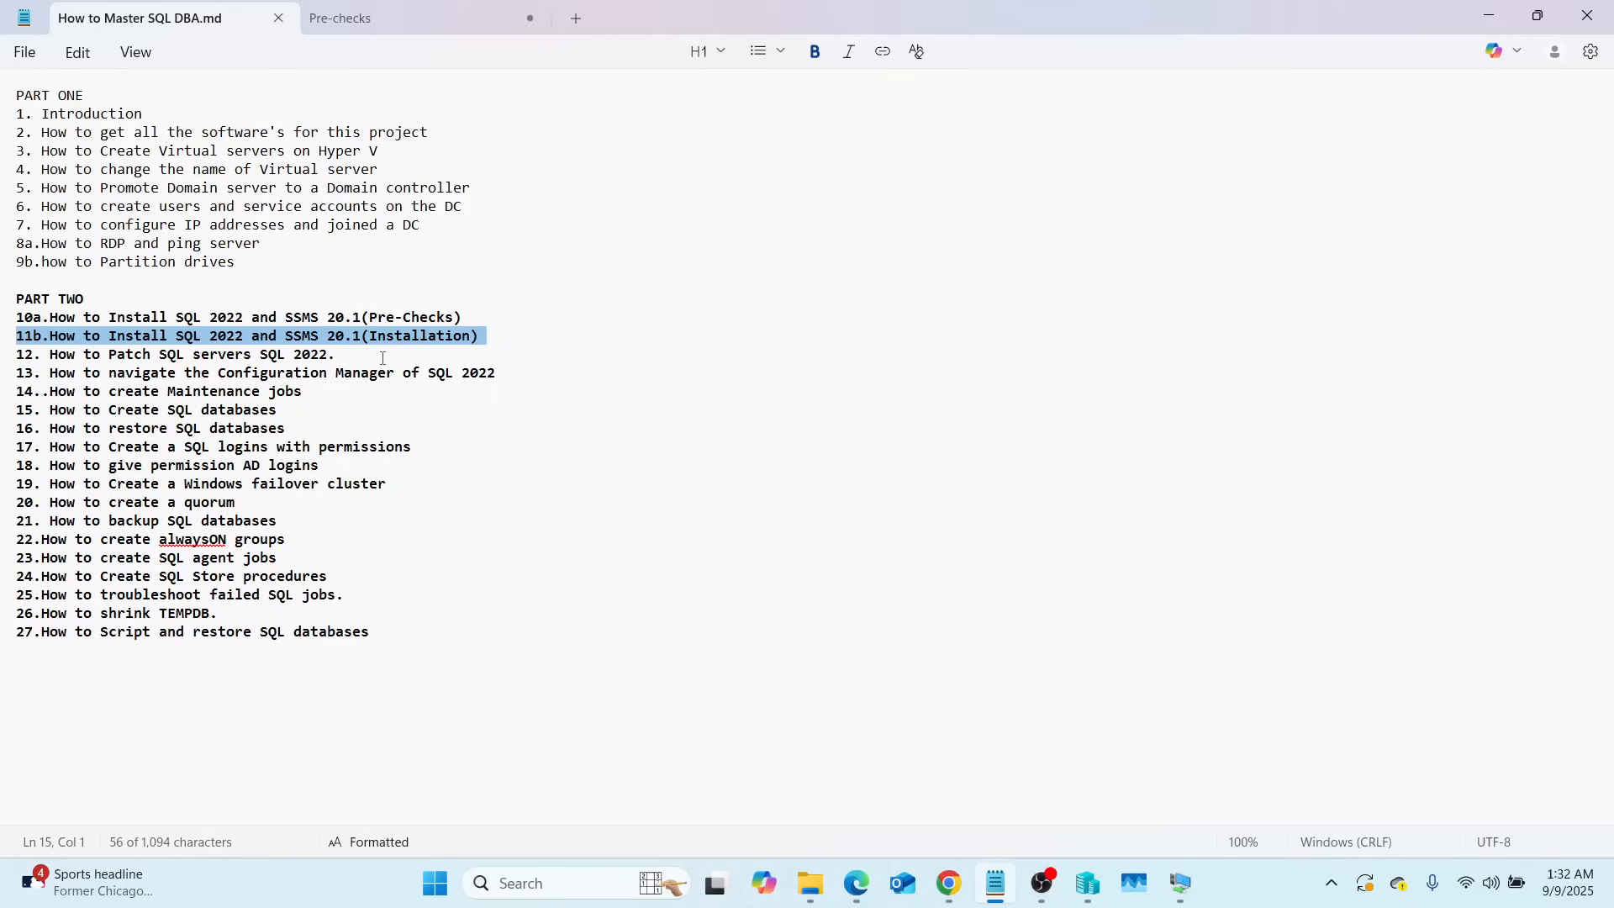
left_click_drag(337, 354, 13, 357)
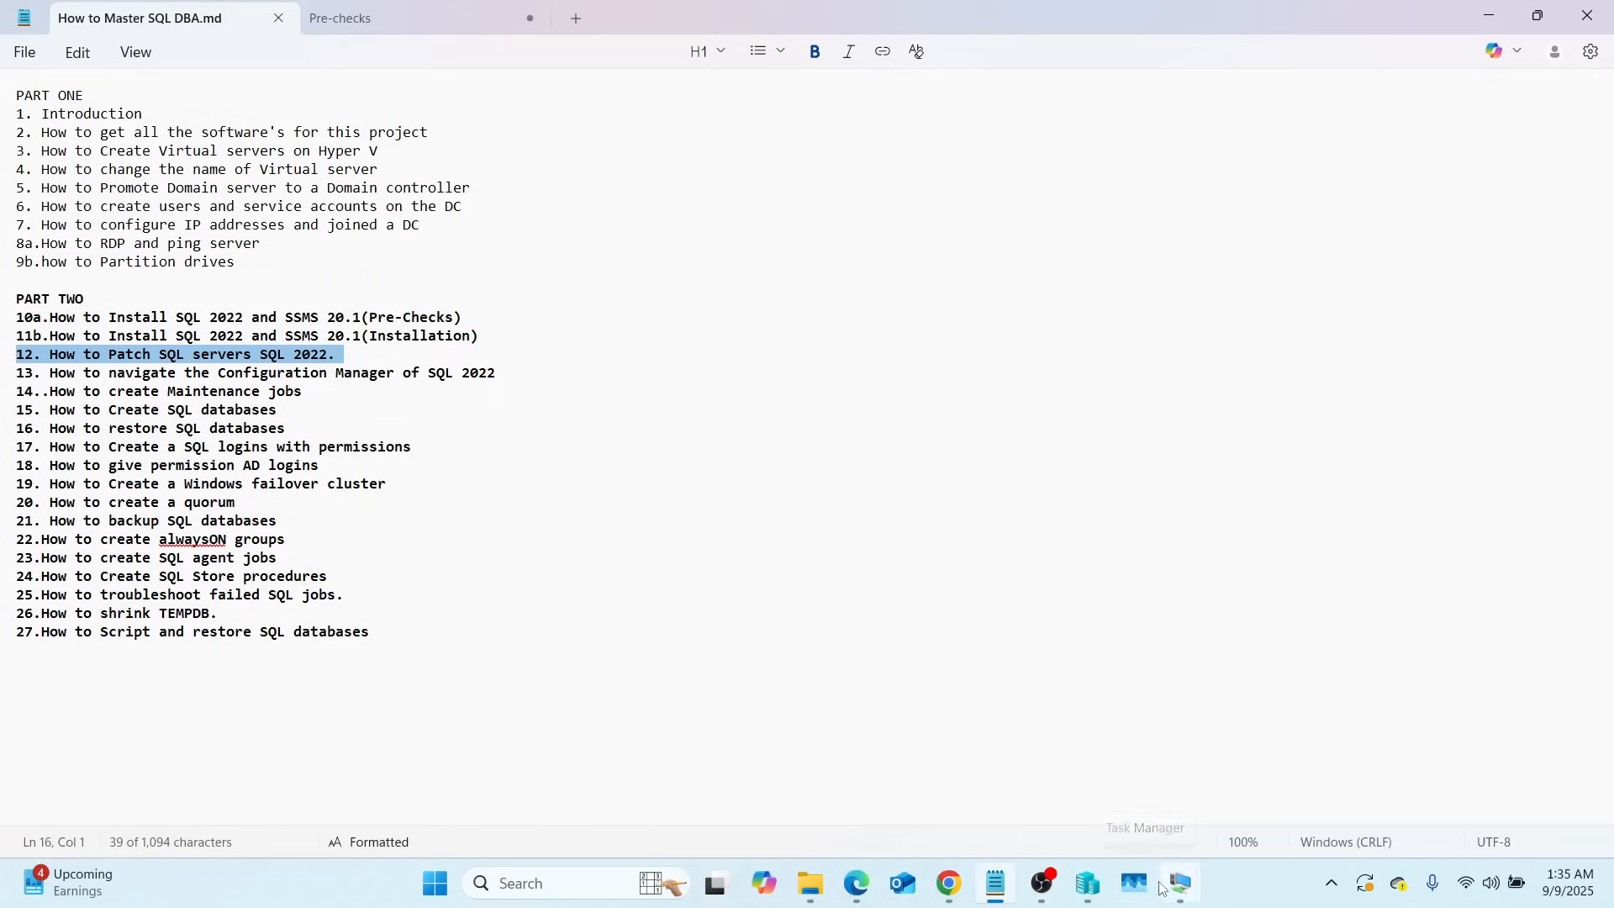
Switch to Hyper-V Manager and bring up the HDC-SQL01 virtual machine connection
left_click(1085, 886)
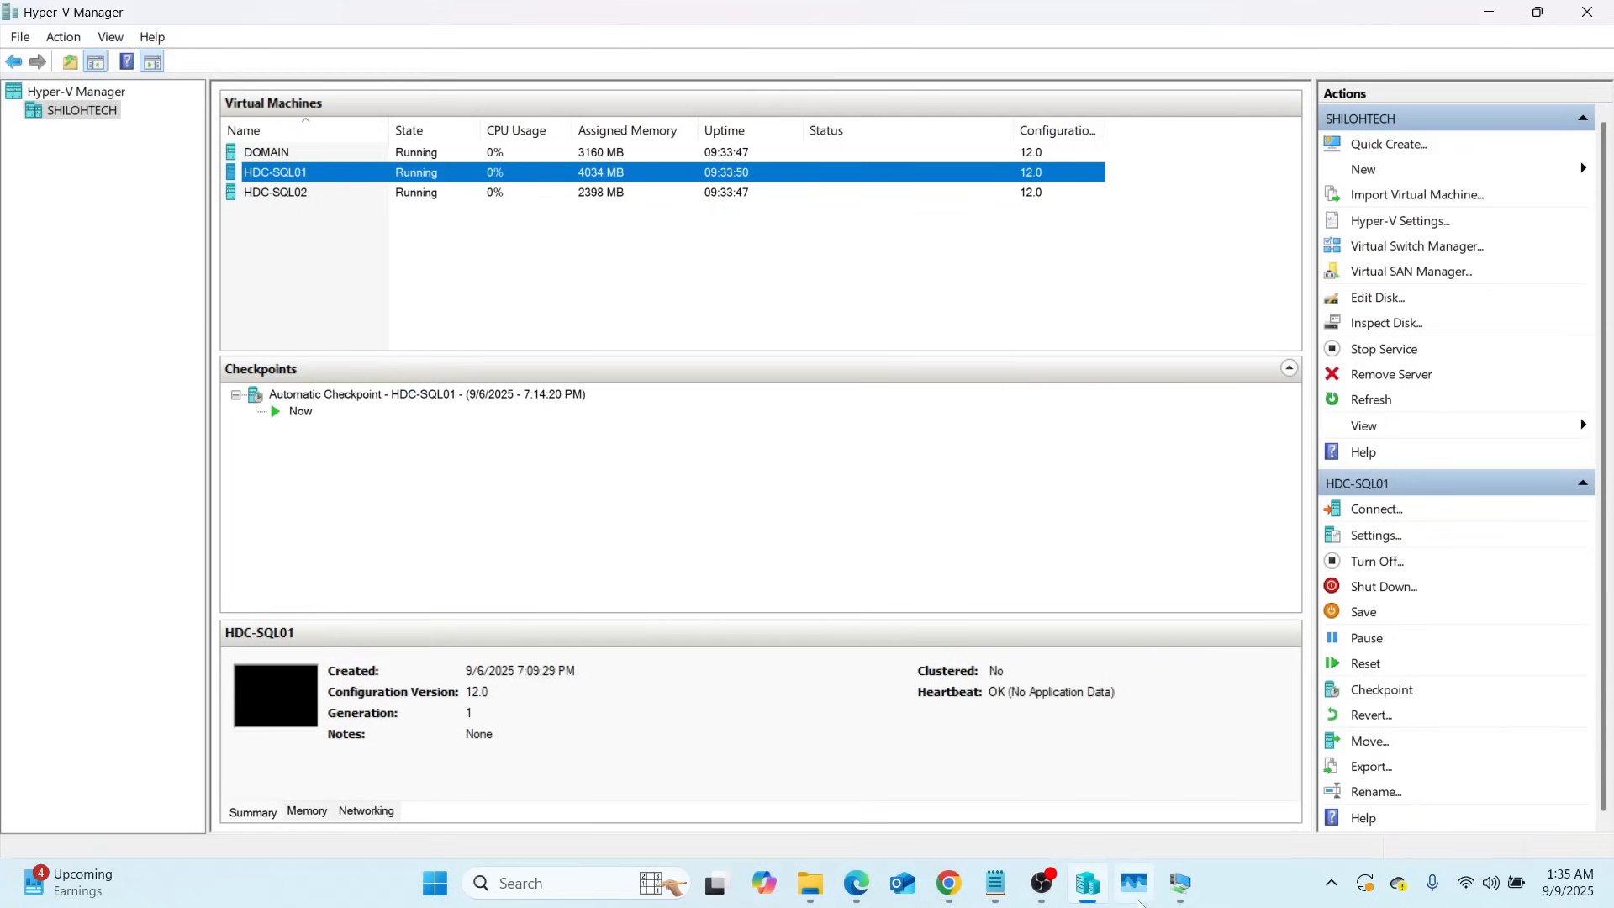
mouse_move(1180, 887)
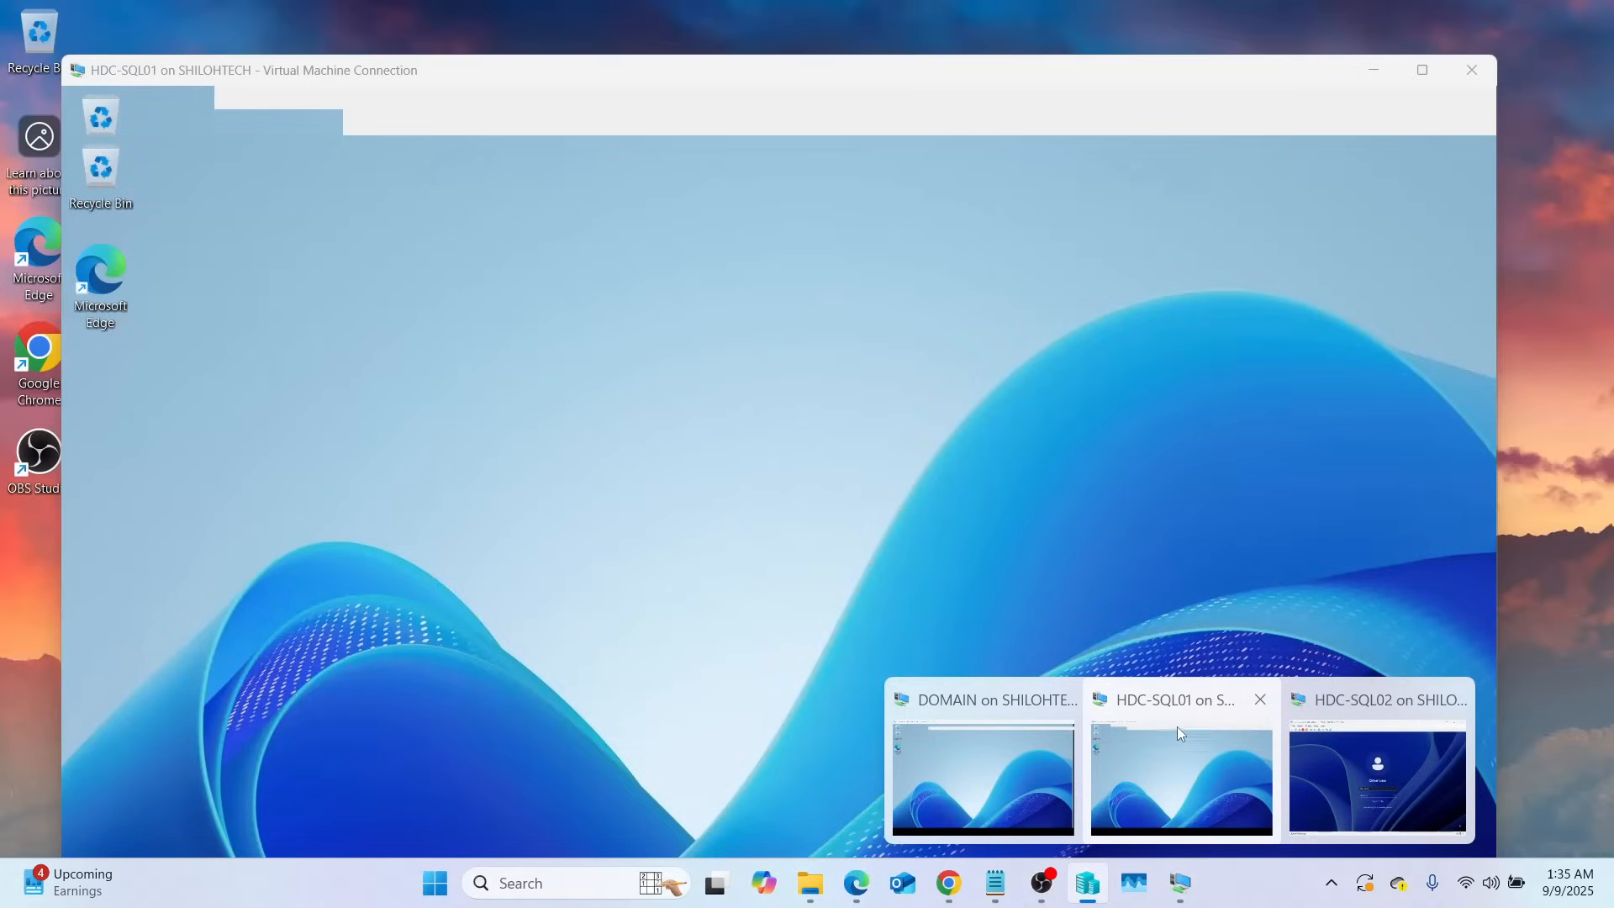
left_click(1177, 728)
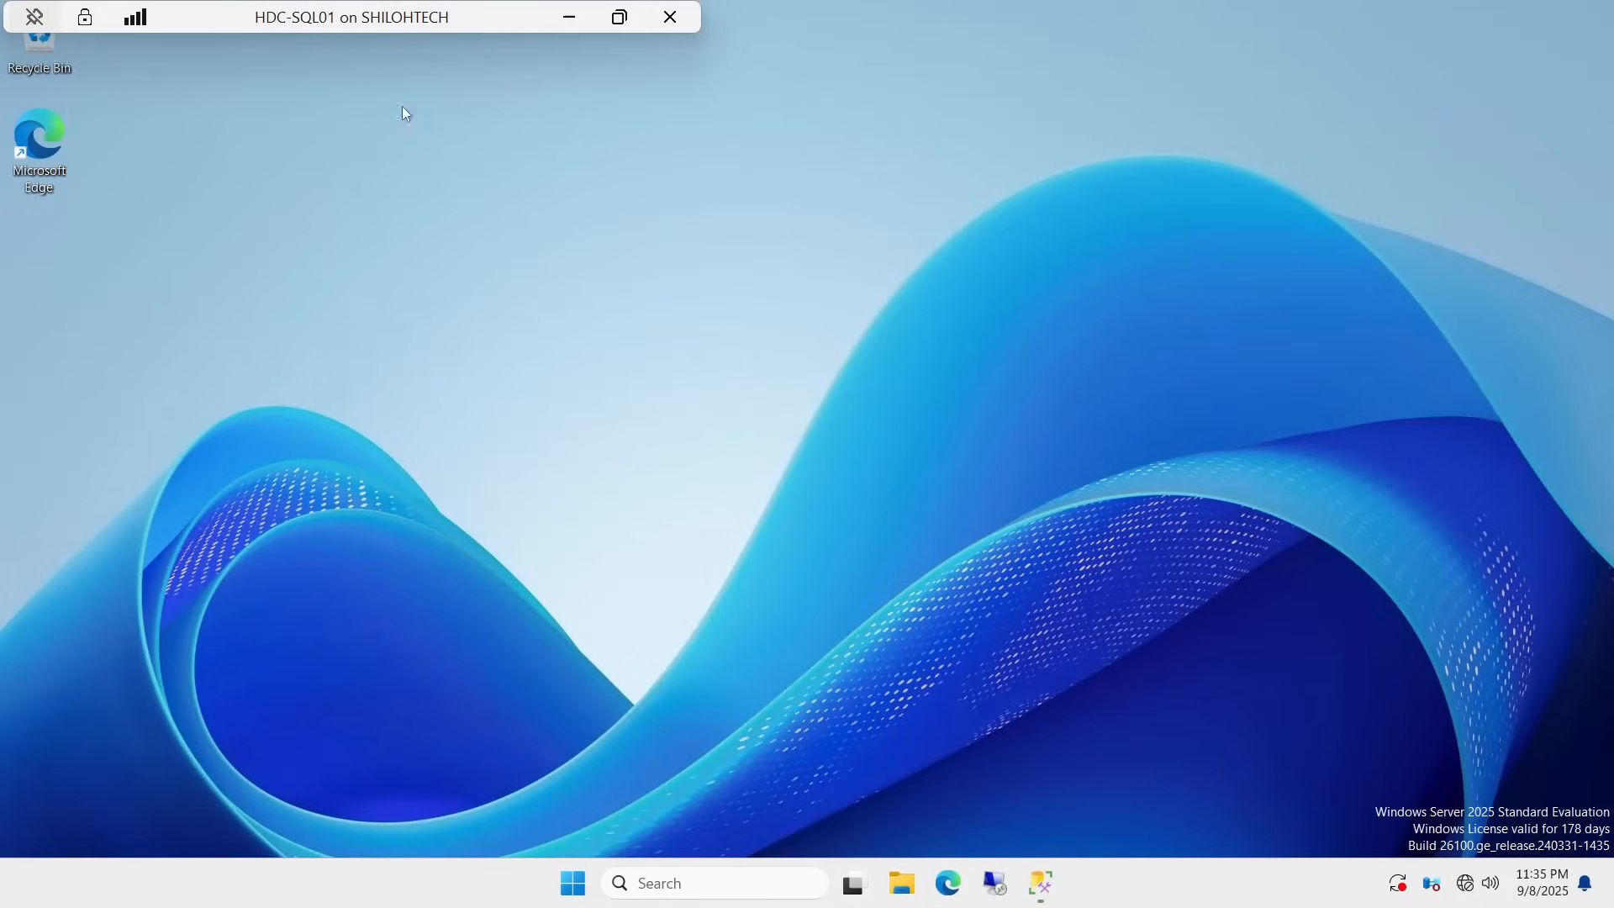
Open the SOFTWARE folder on Local Disk (C:) in the virtual machine's File Explorer
left_click(902, 881)
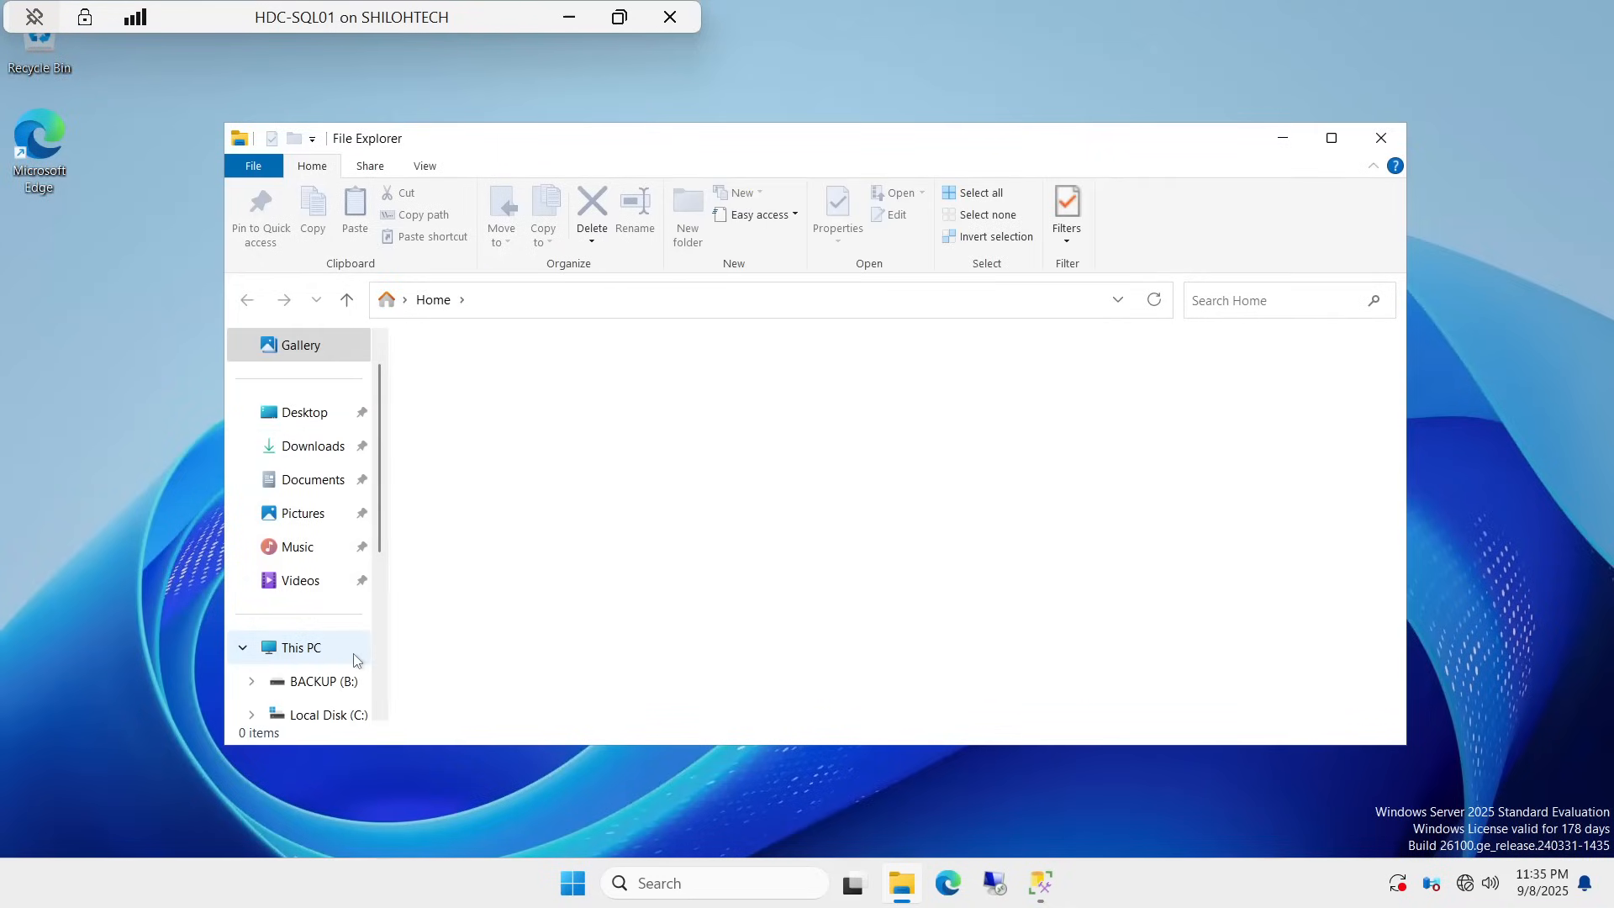
left_click(304, 653)
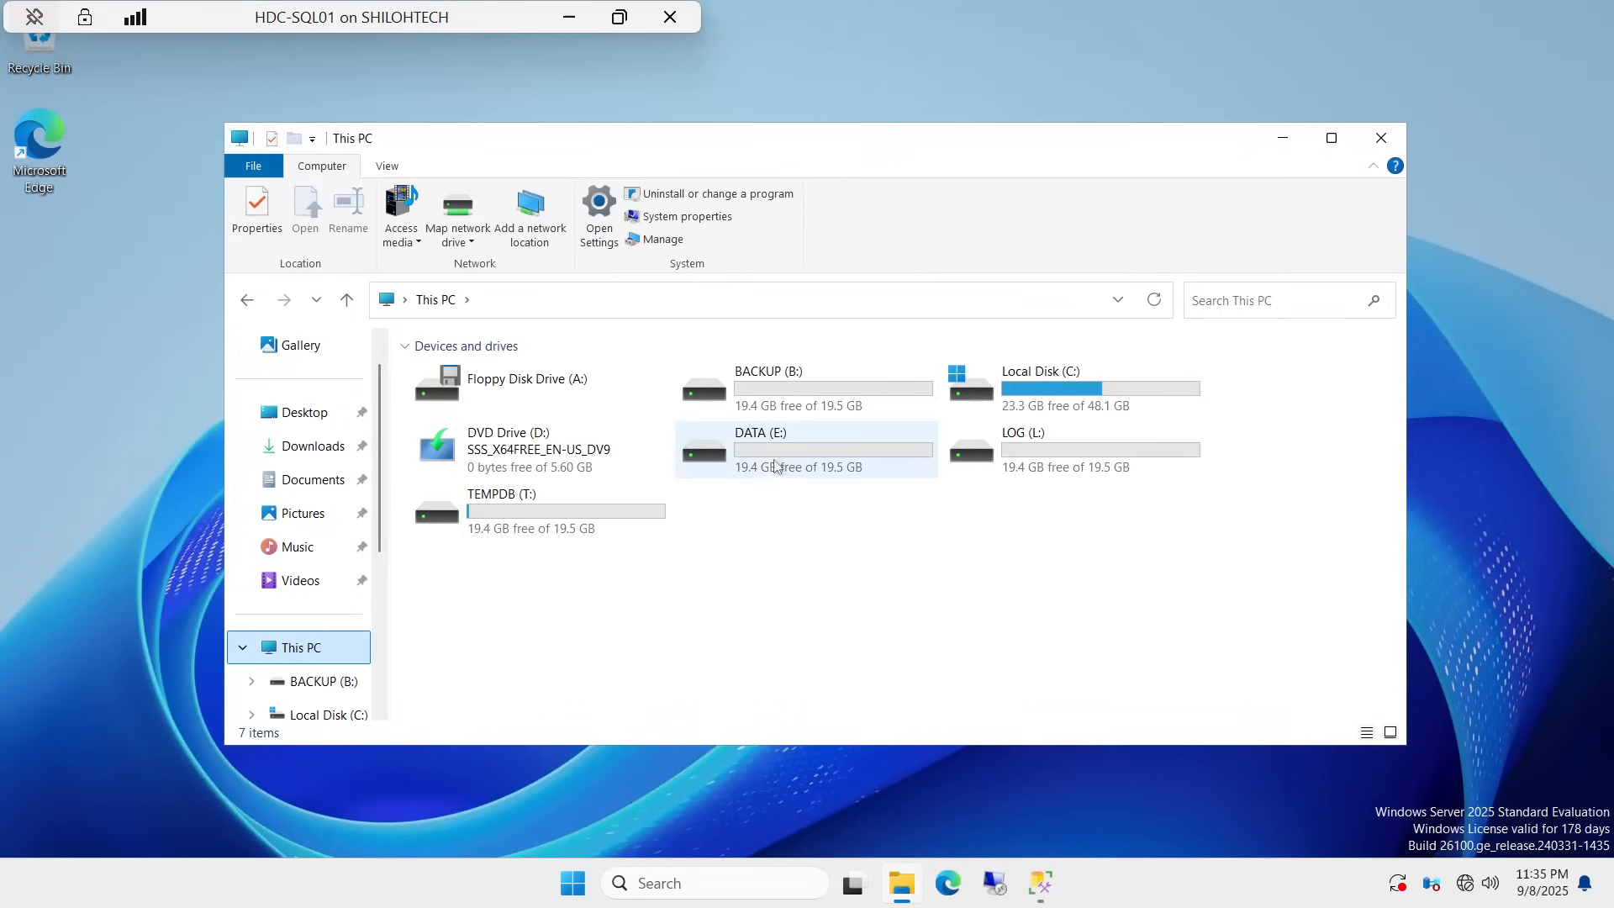
double_click(1023, 382)
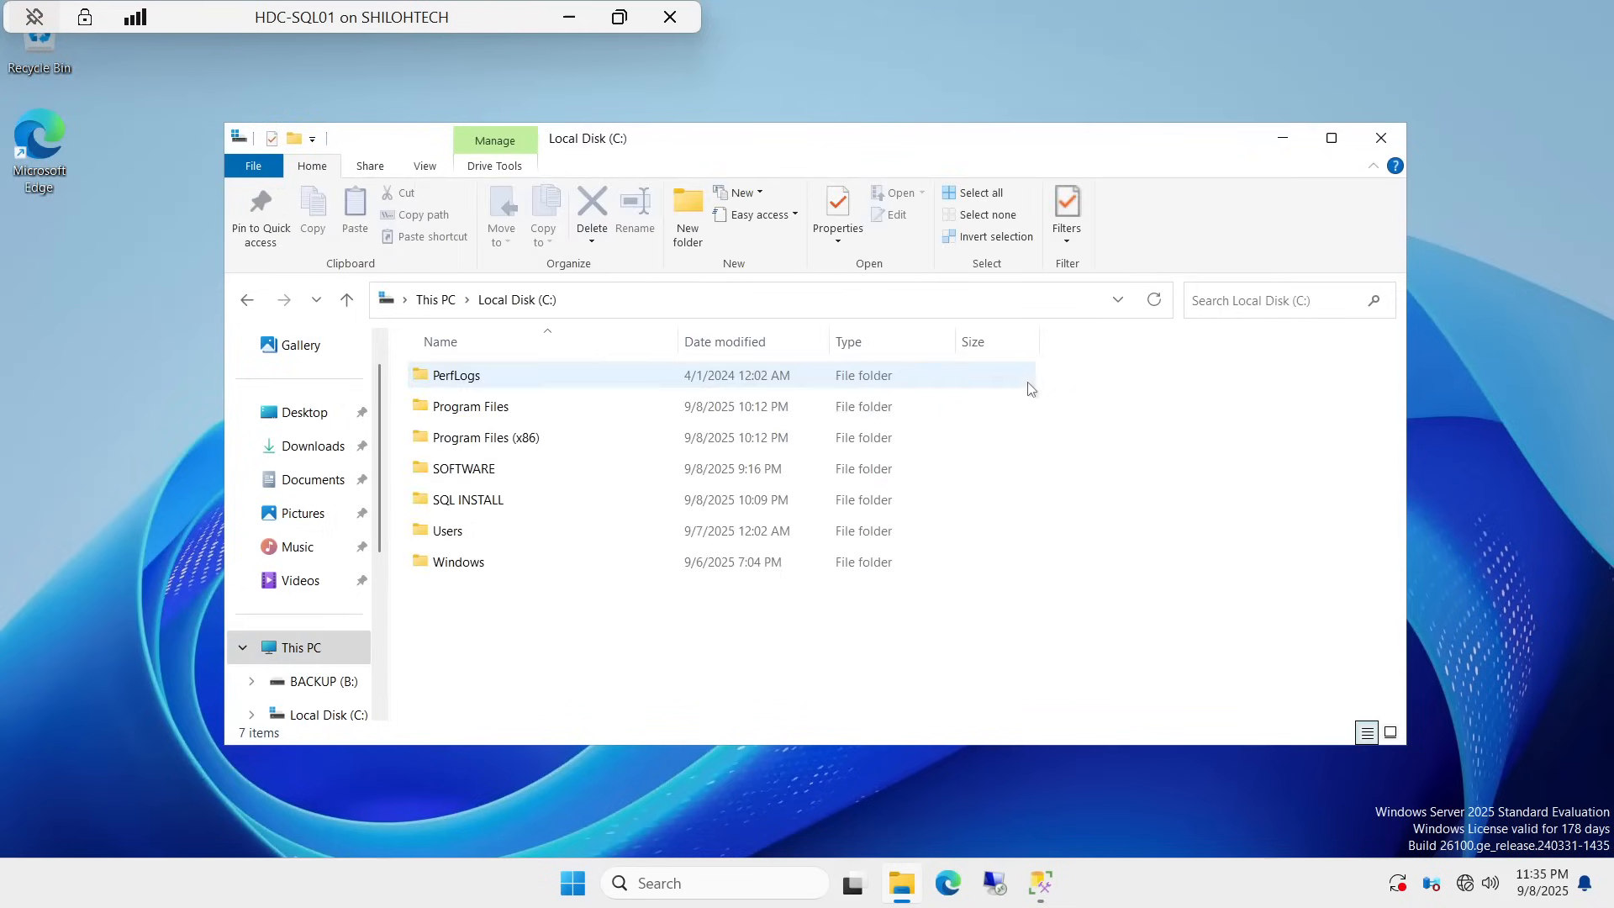
left_click(496, 468)
left_click(501, 470)
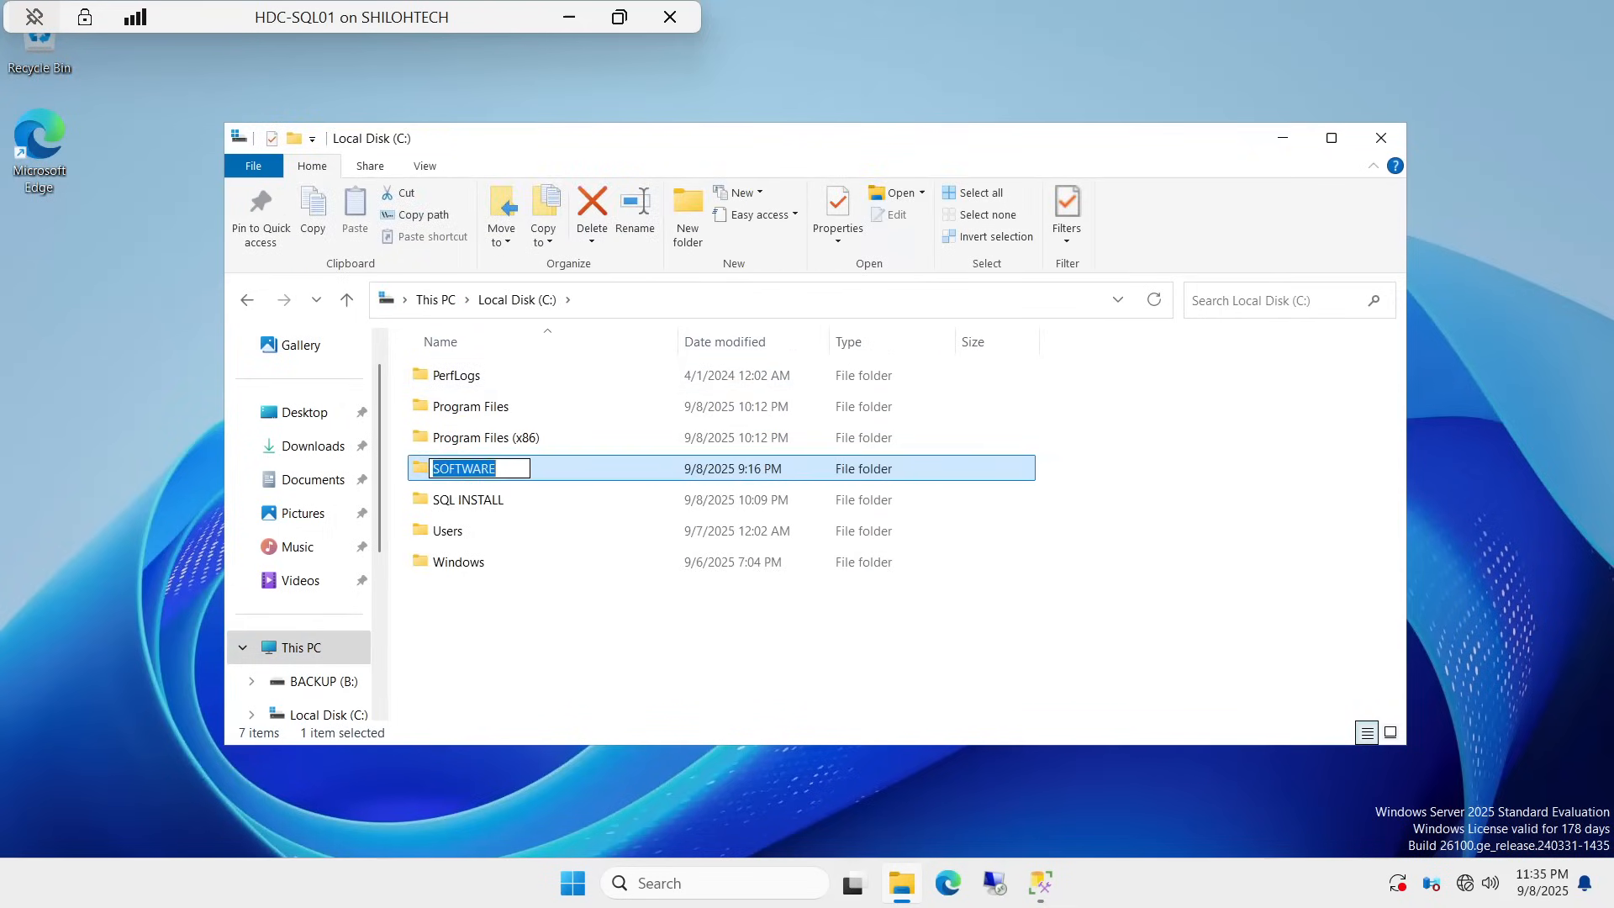
left_click(545, 474)
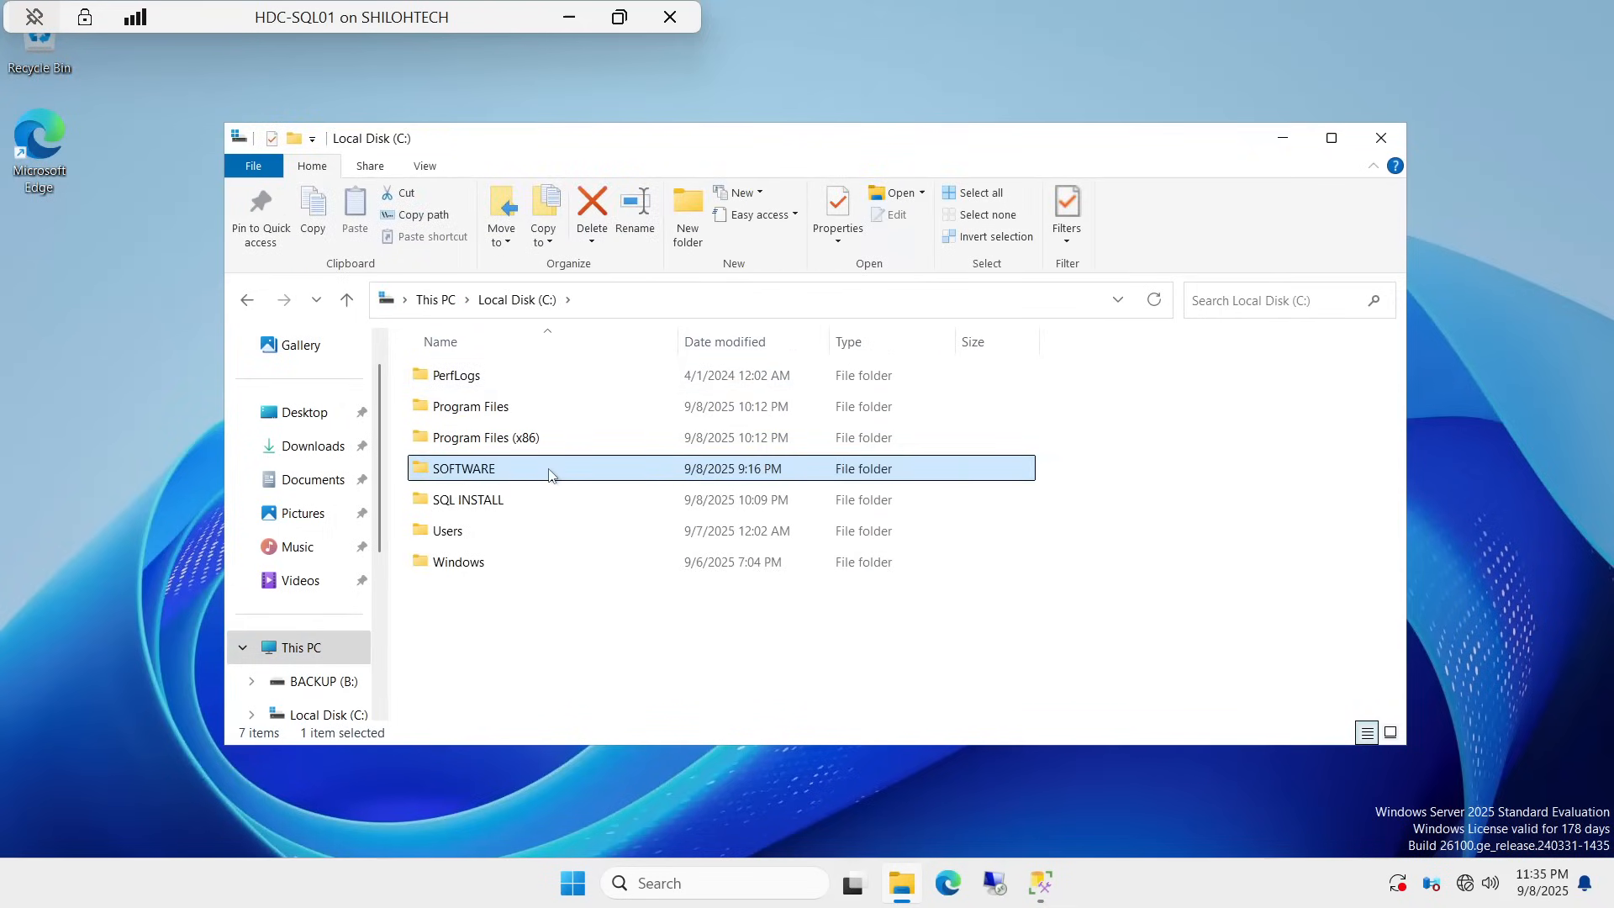
double_click(548, 474)
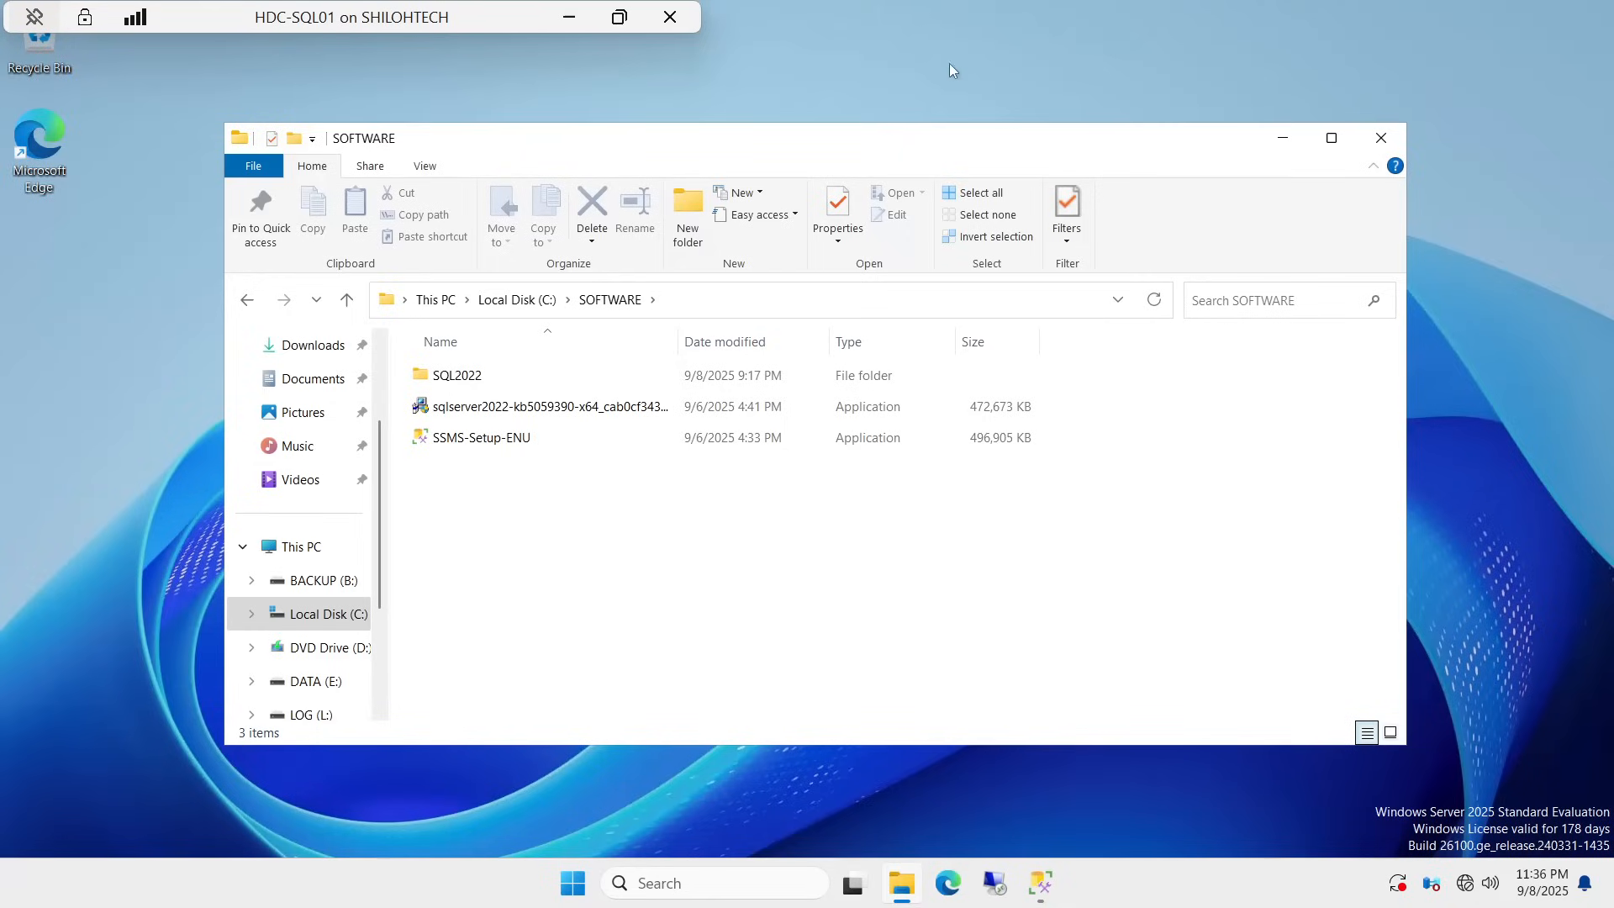
left_click(513, 411)
right_click(513, 412)
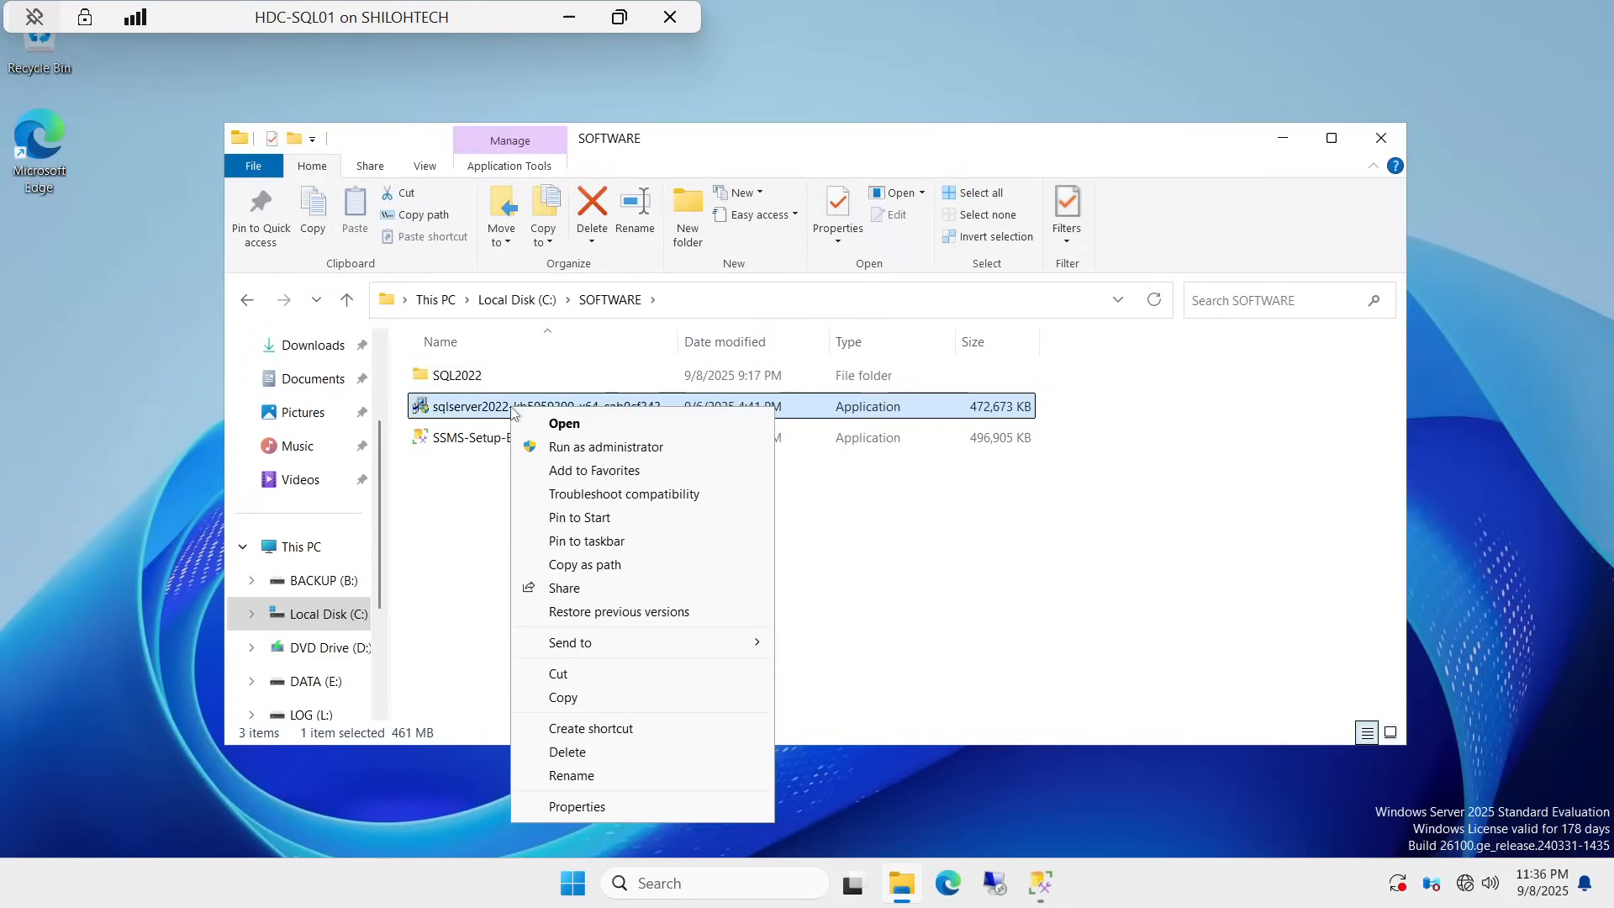
left_click(629, 450)
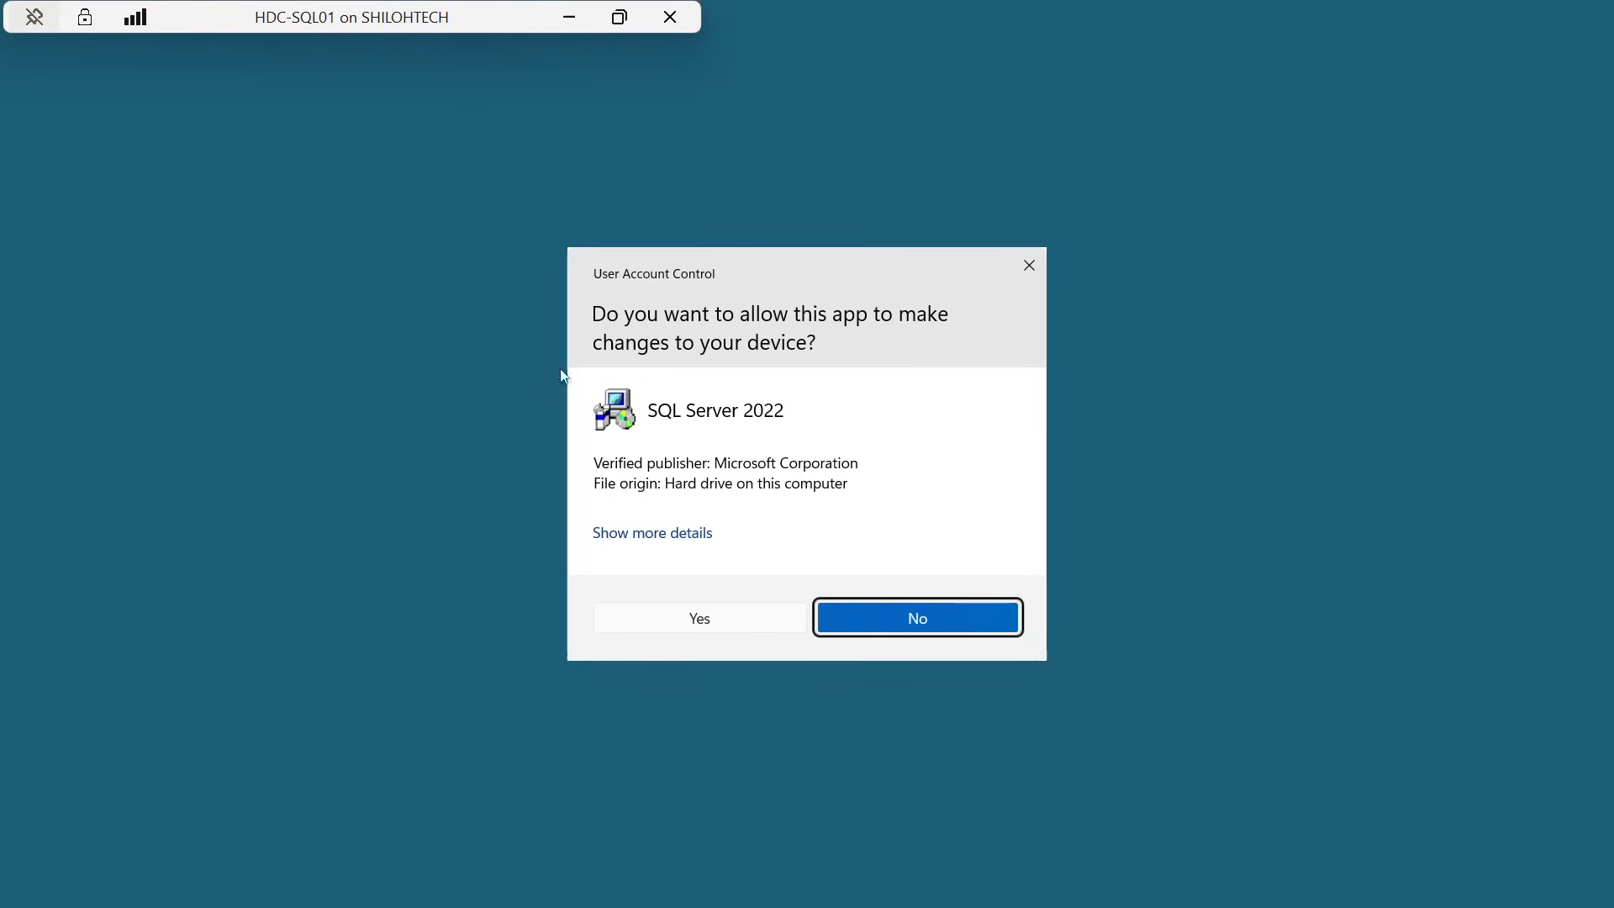
left_click(936, 625)
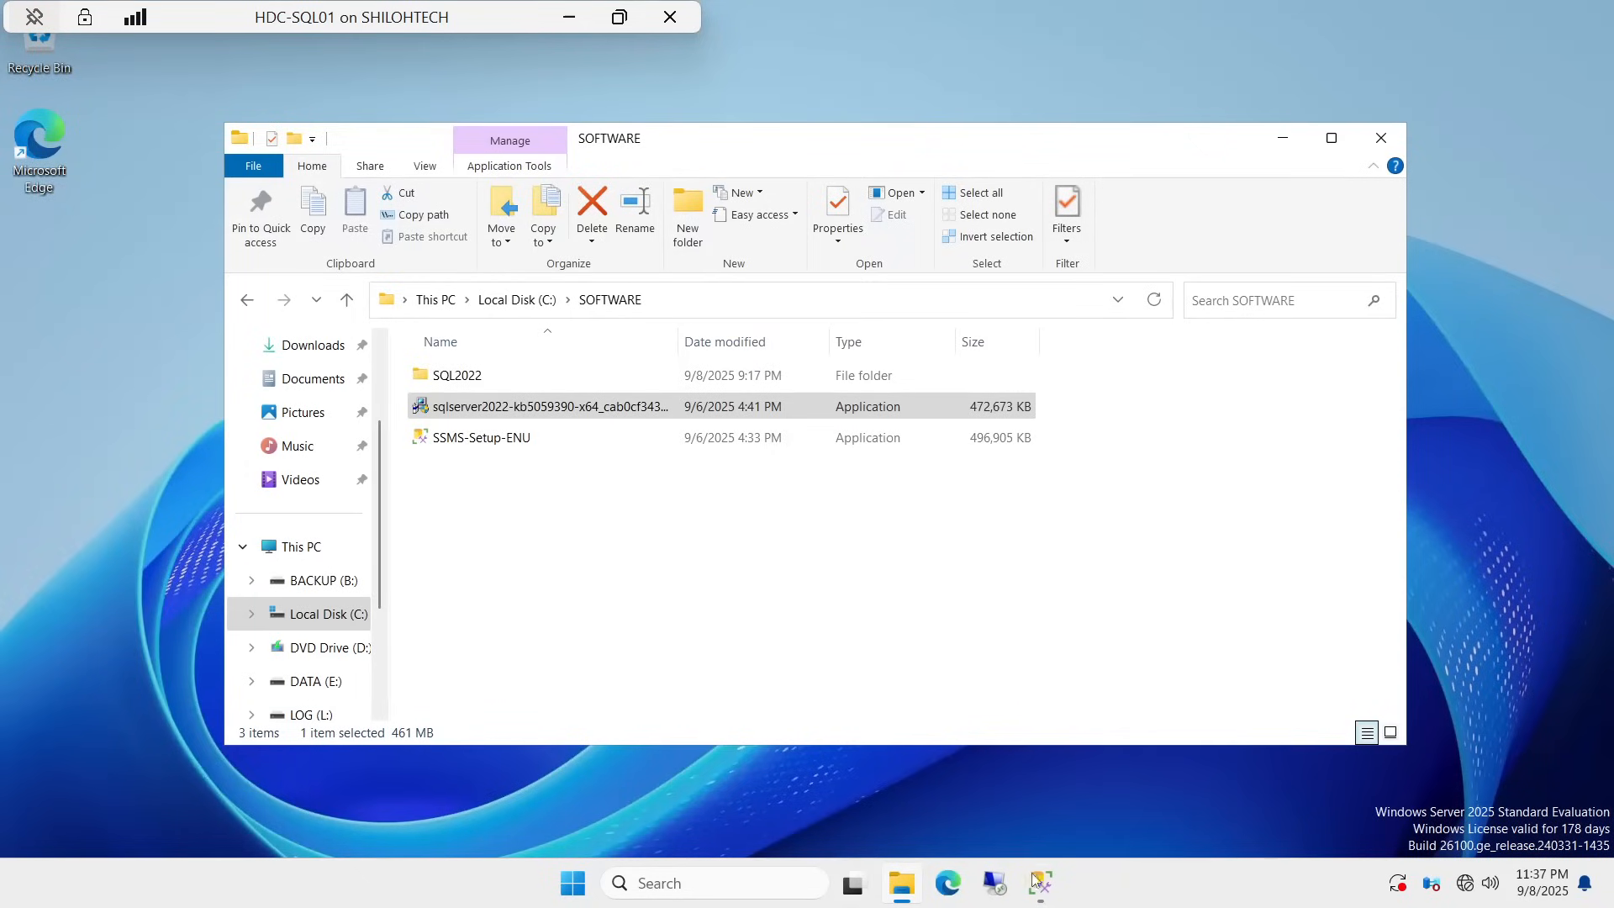
Close the open SQL Server Management Studio window and minimize the SOFTWARE folder window
mouse_move(1032, 898)
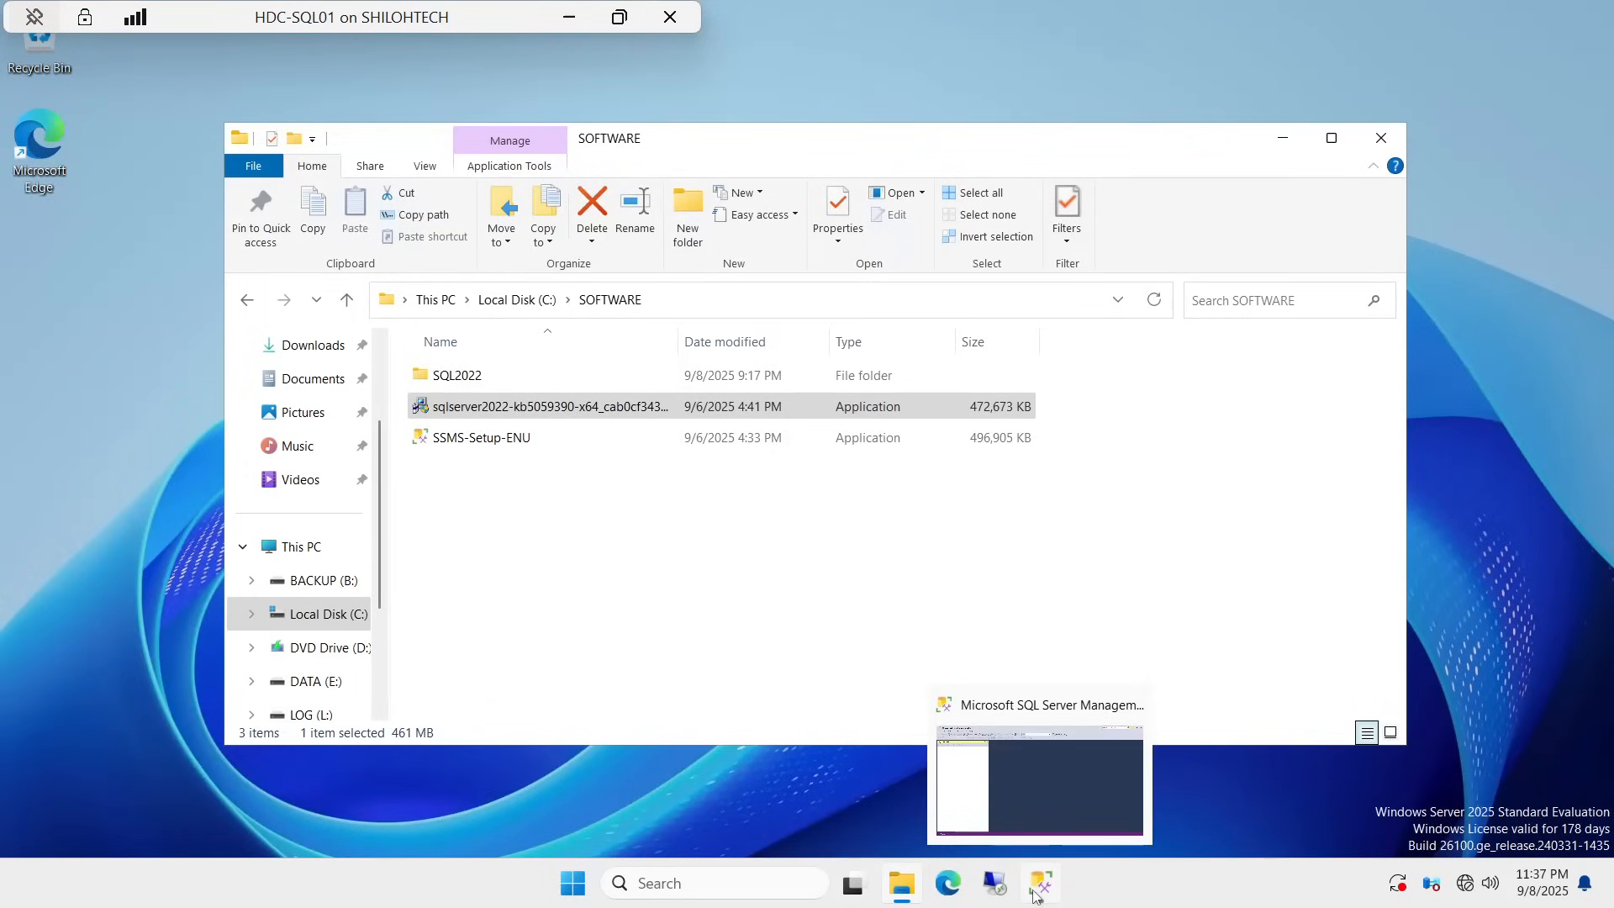
left_click(1033, 876)
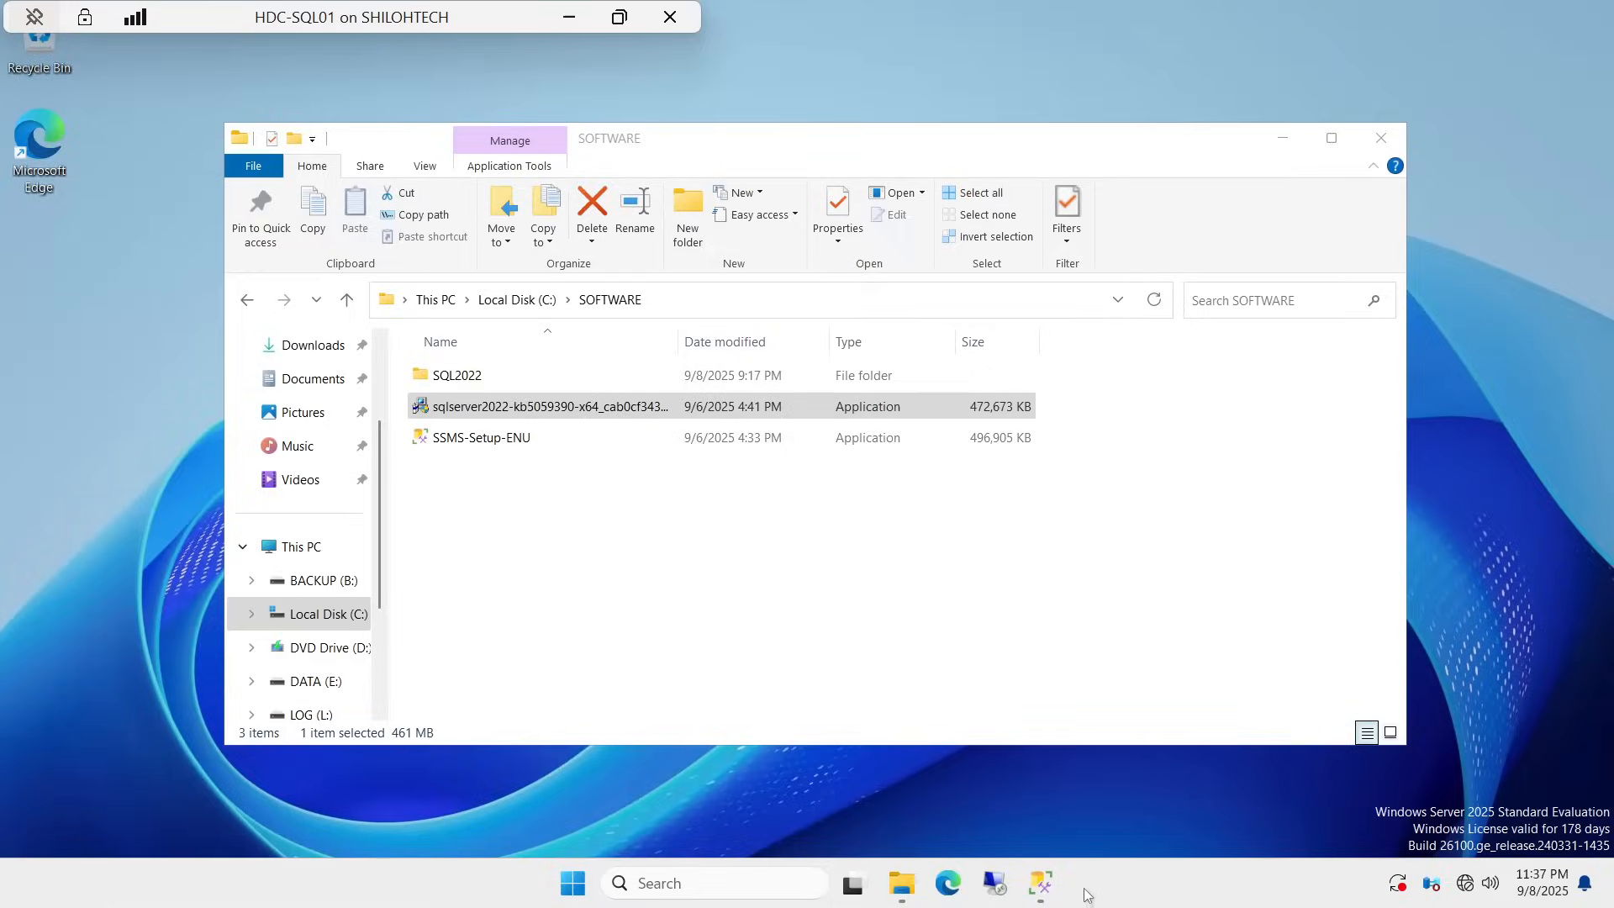
left_click(1034, 884)
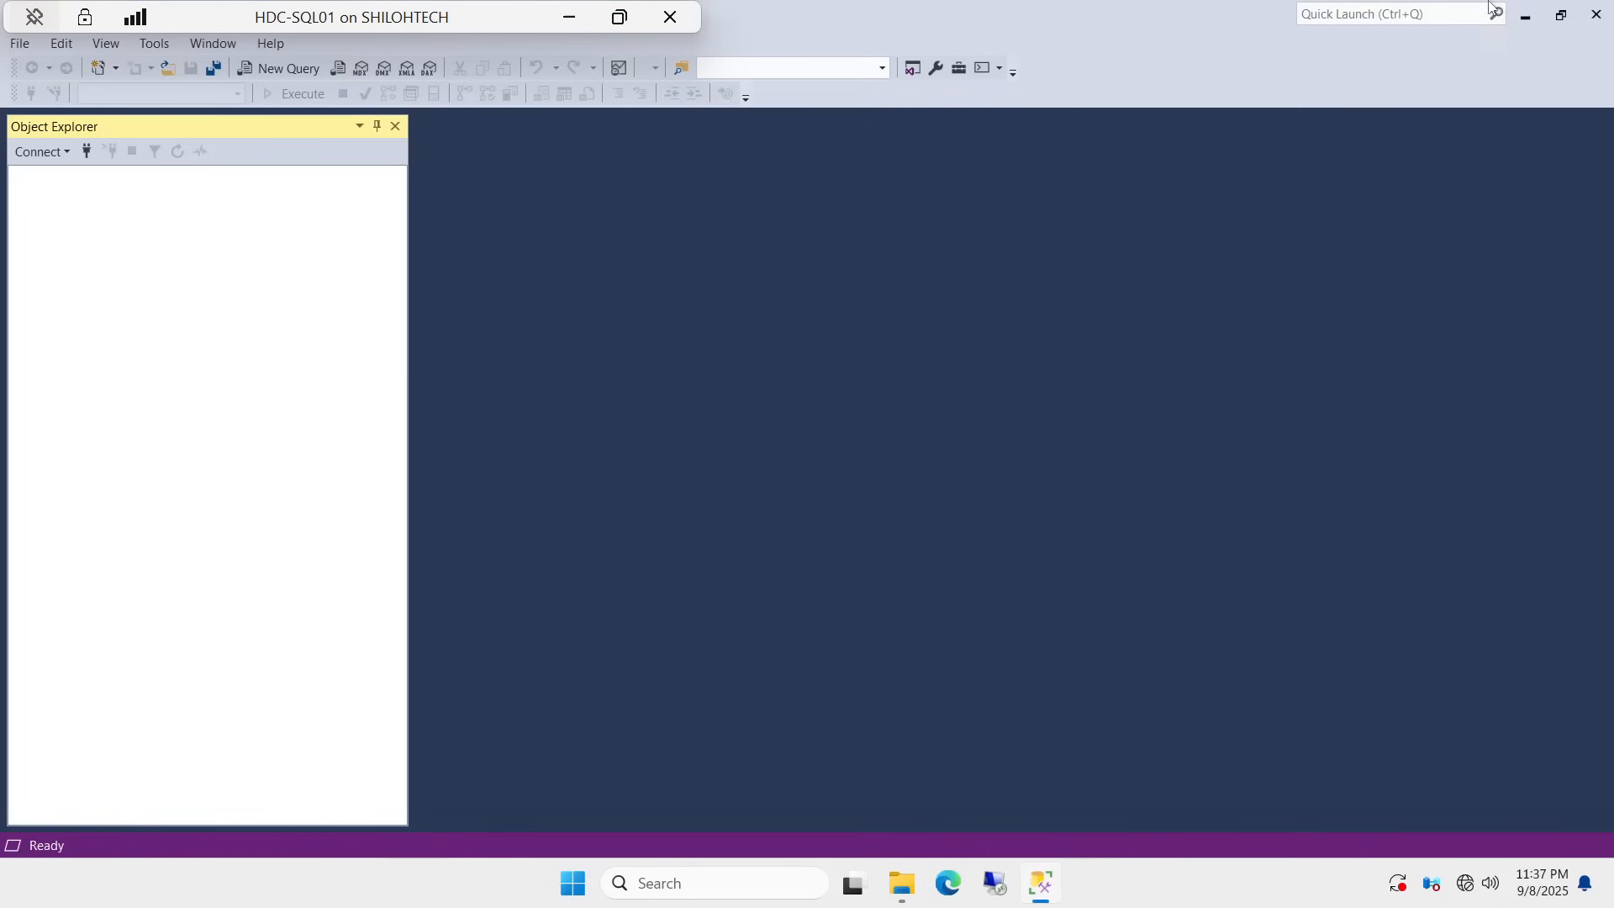
left_click(1597, 16)
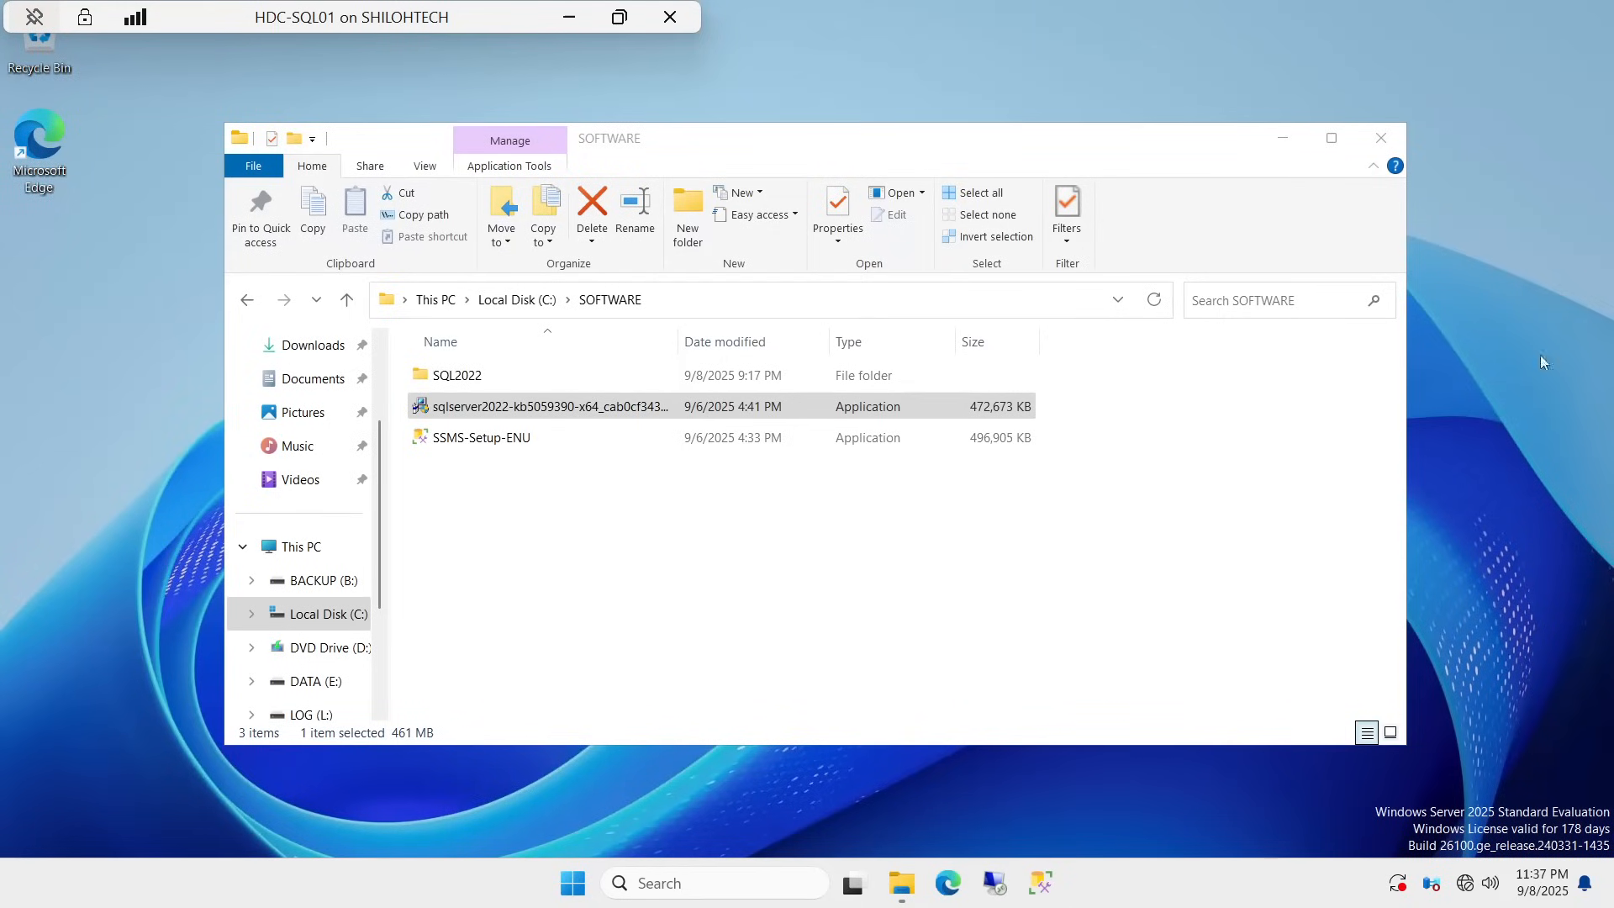
left_click(1284, 140)
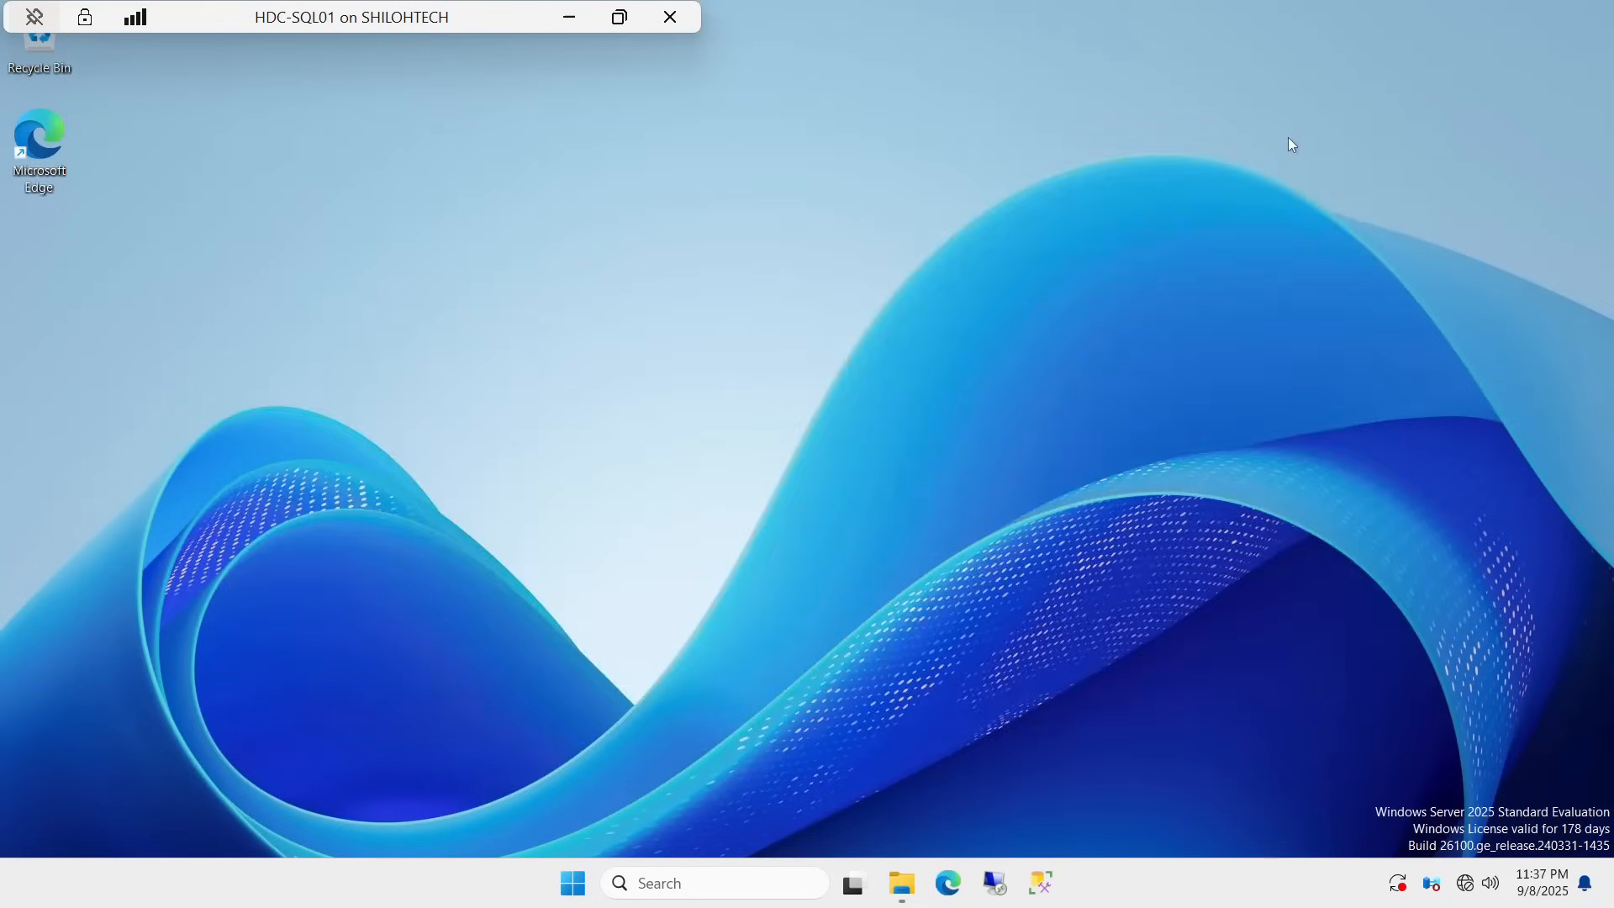
Launch SQL Server Management Studio and connect to the HDC-SQL01 Database Engine with Windows Authentication
left_click(1040, 896)
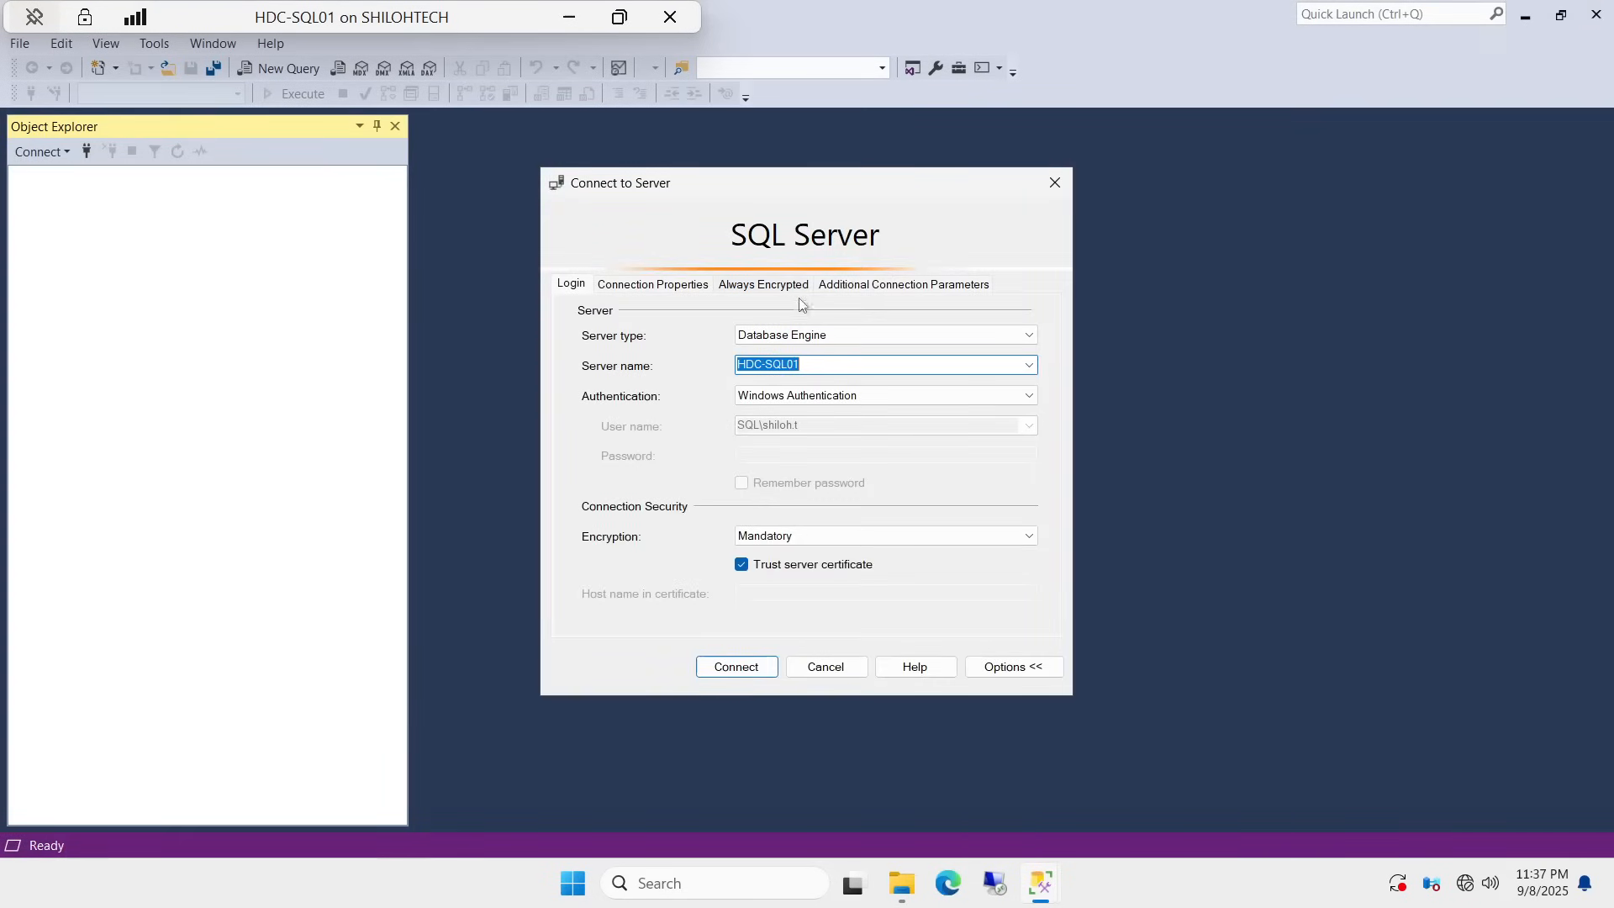
left_click(812, 365)
left_click_drag(807, 364, 733, 365)
left_click(760, 671)
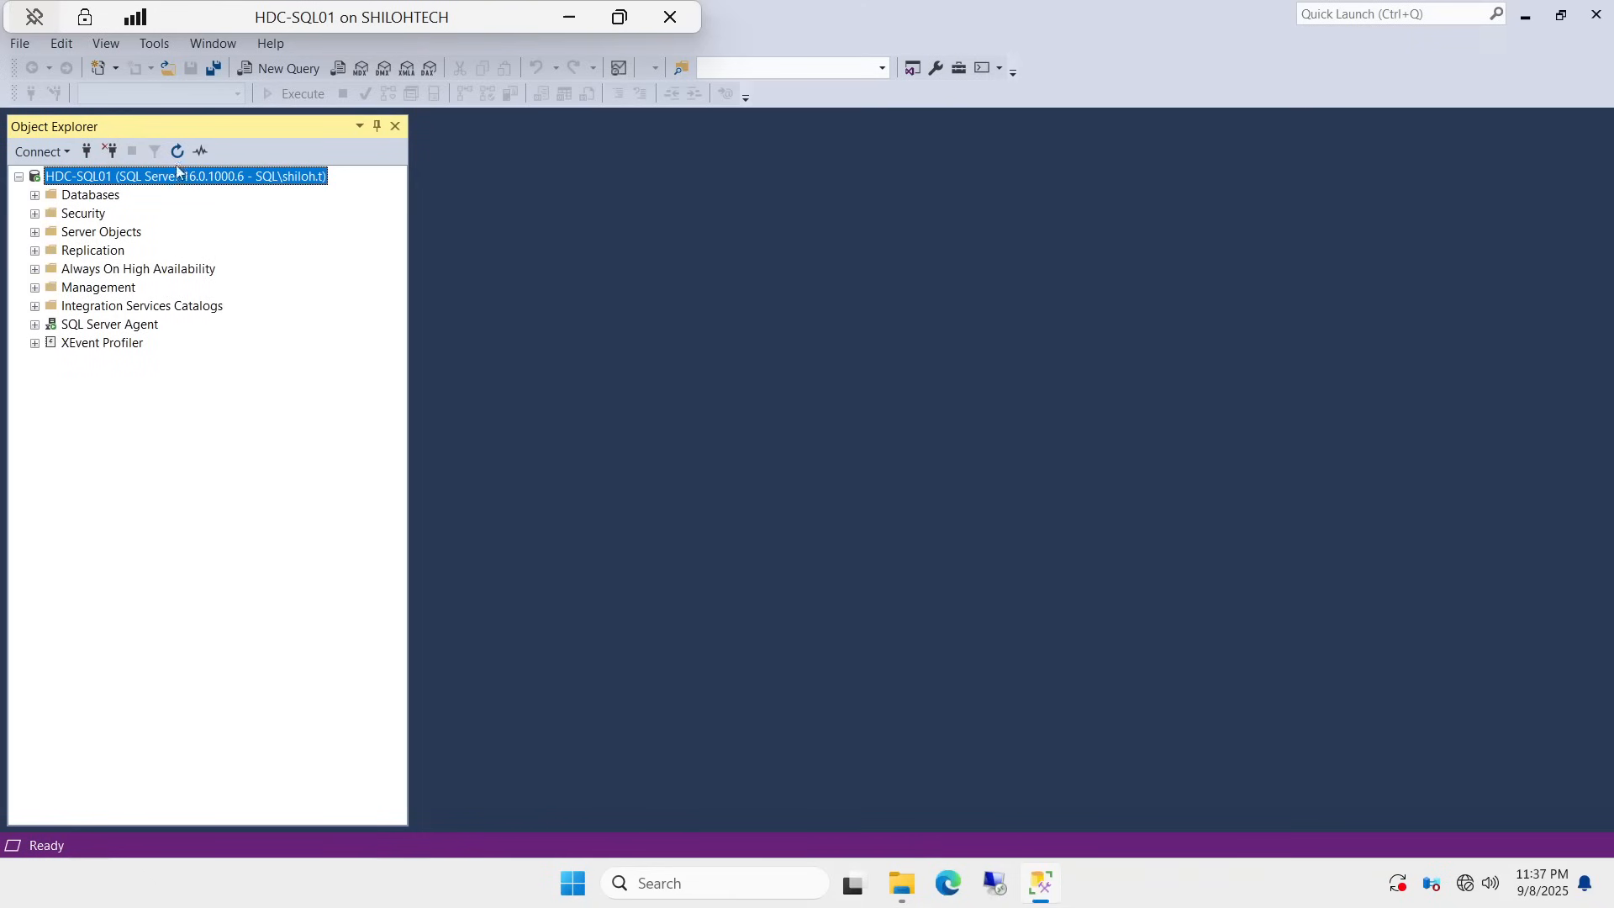
right_click(223, 180)
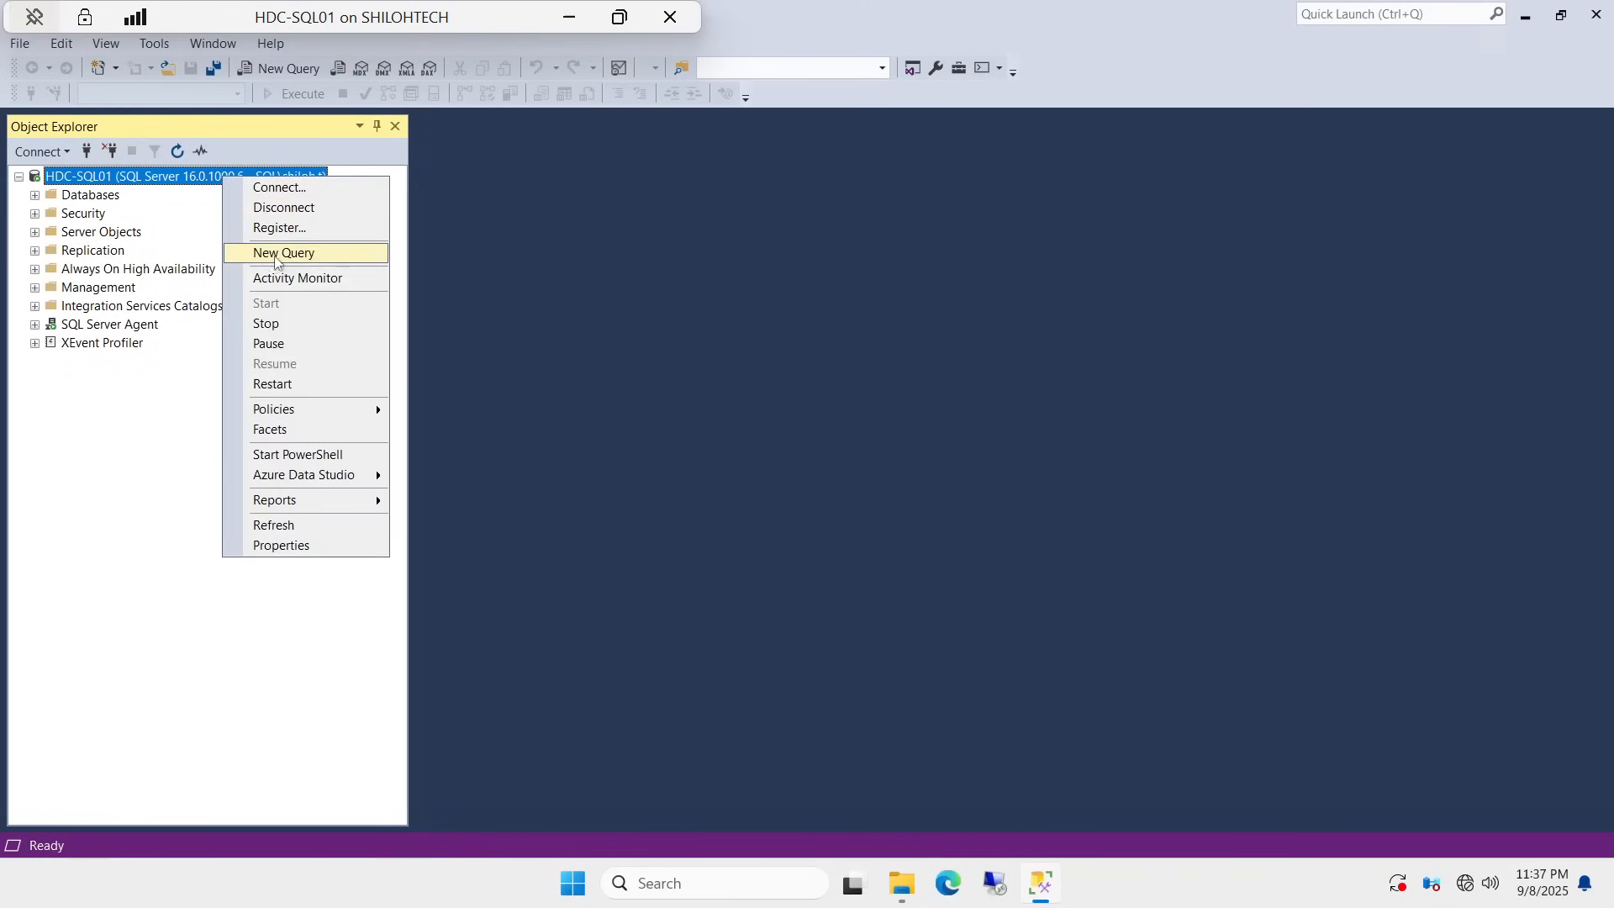
left_click(175, 235)
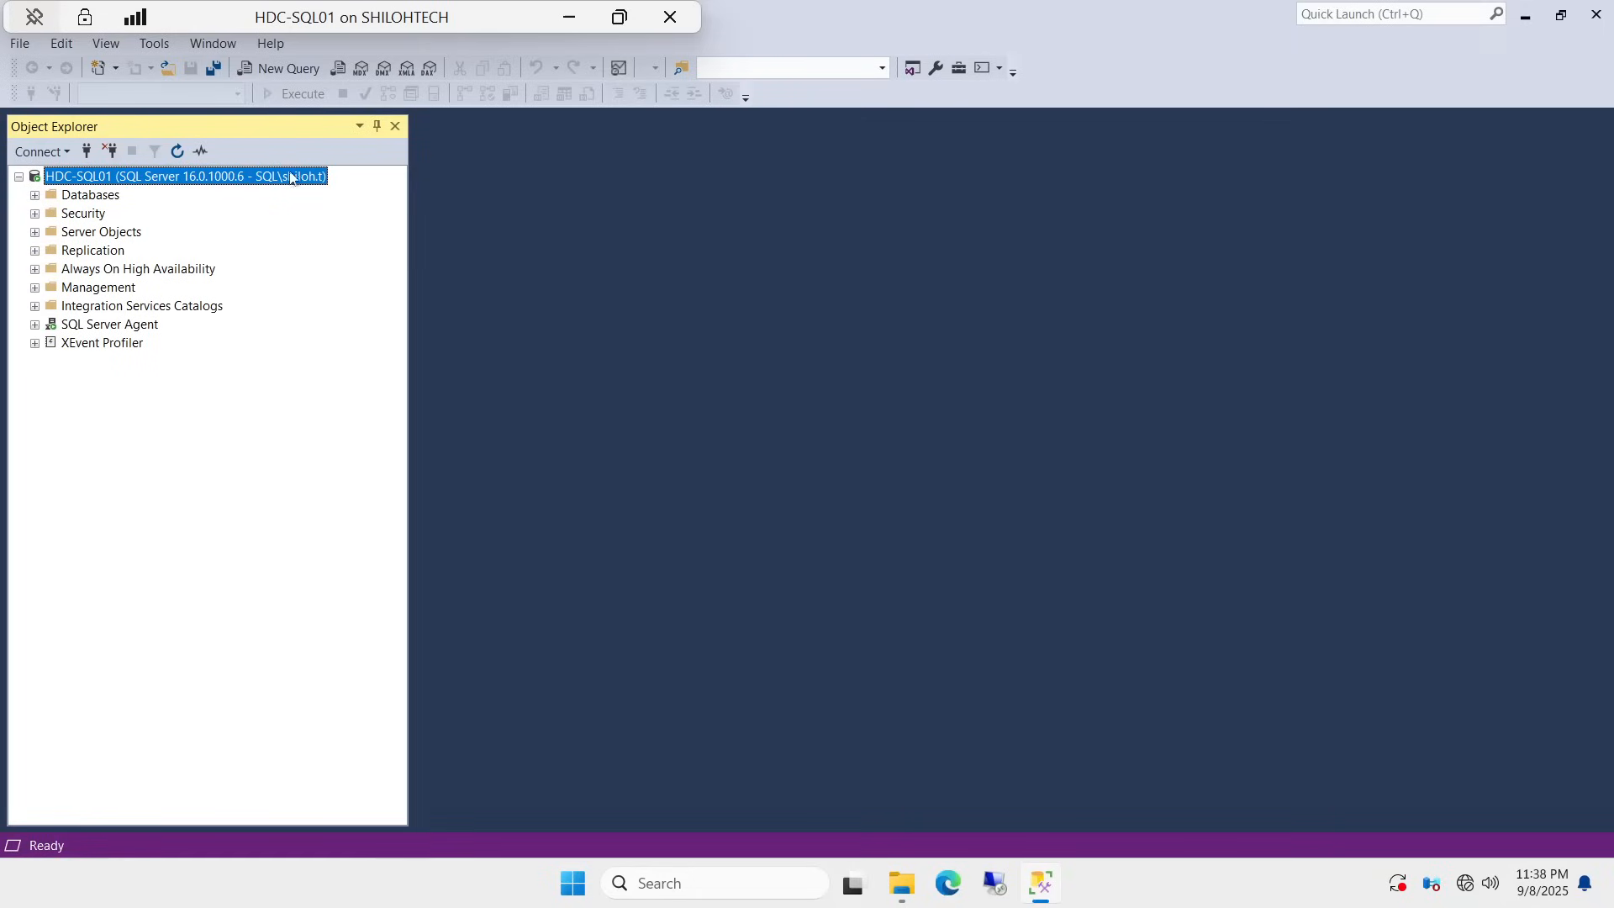
right_click(194, 175)
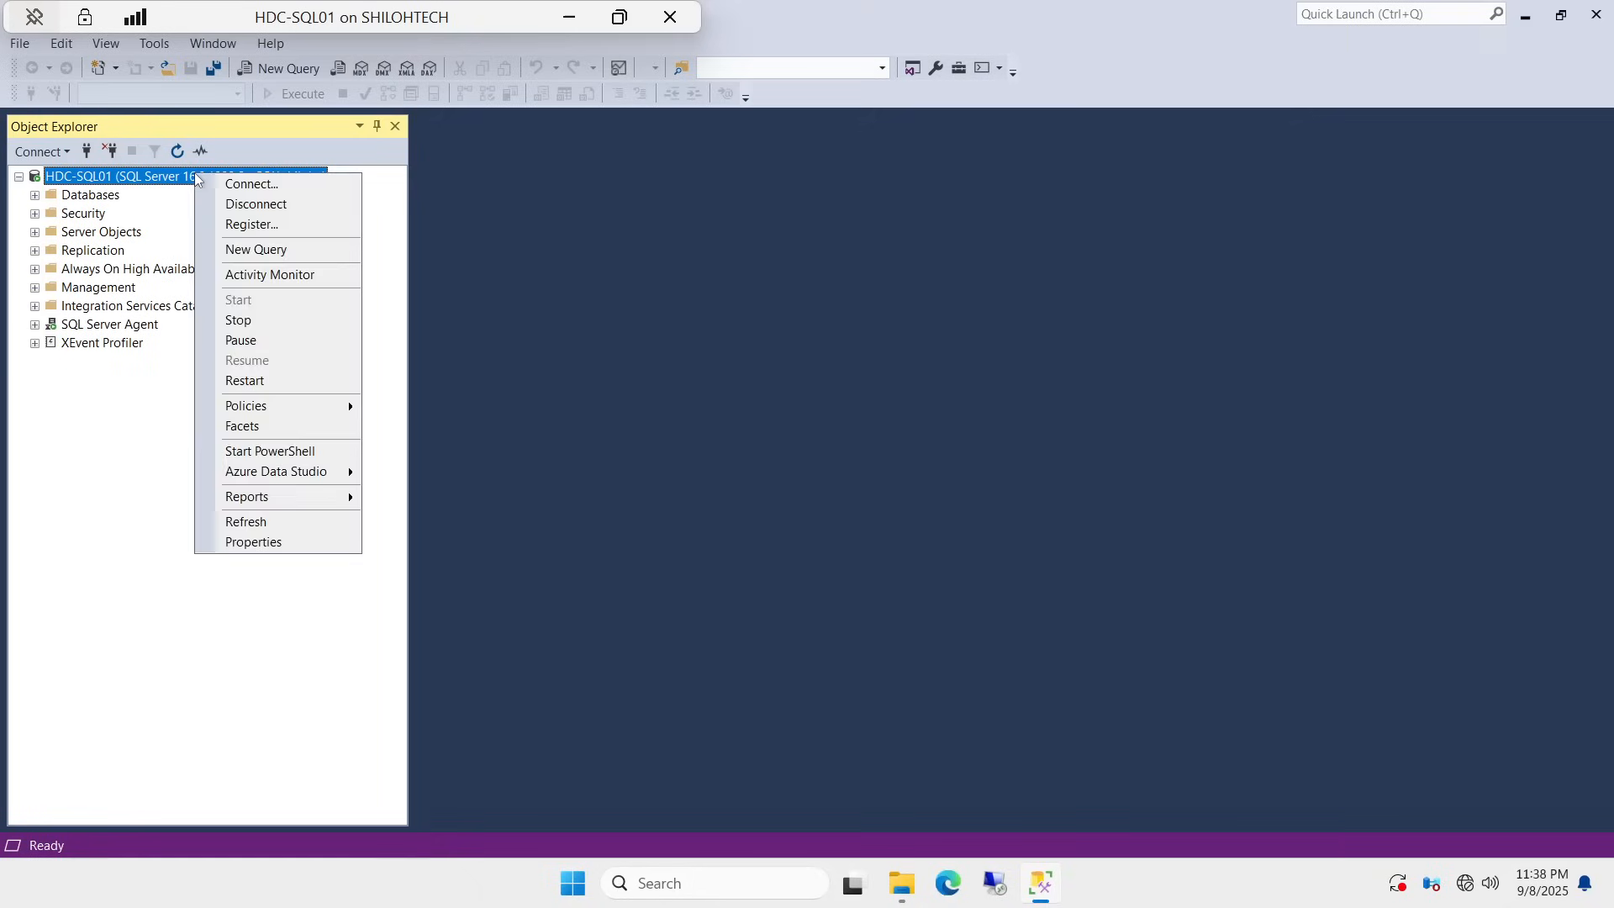
left_click(260, 252)
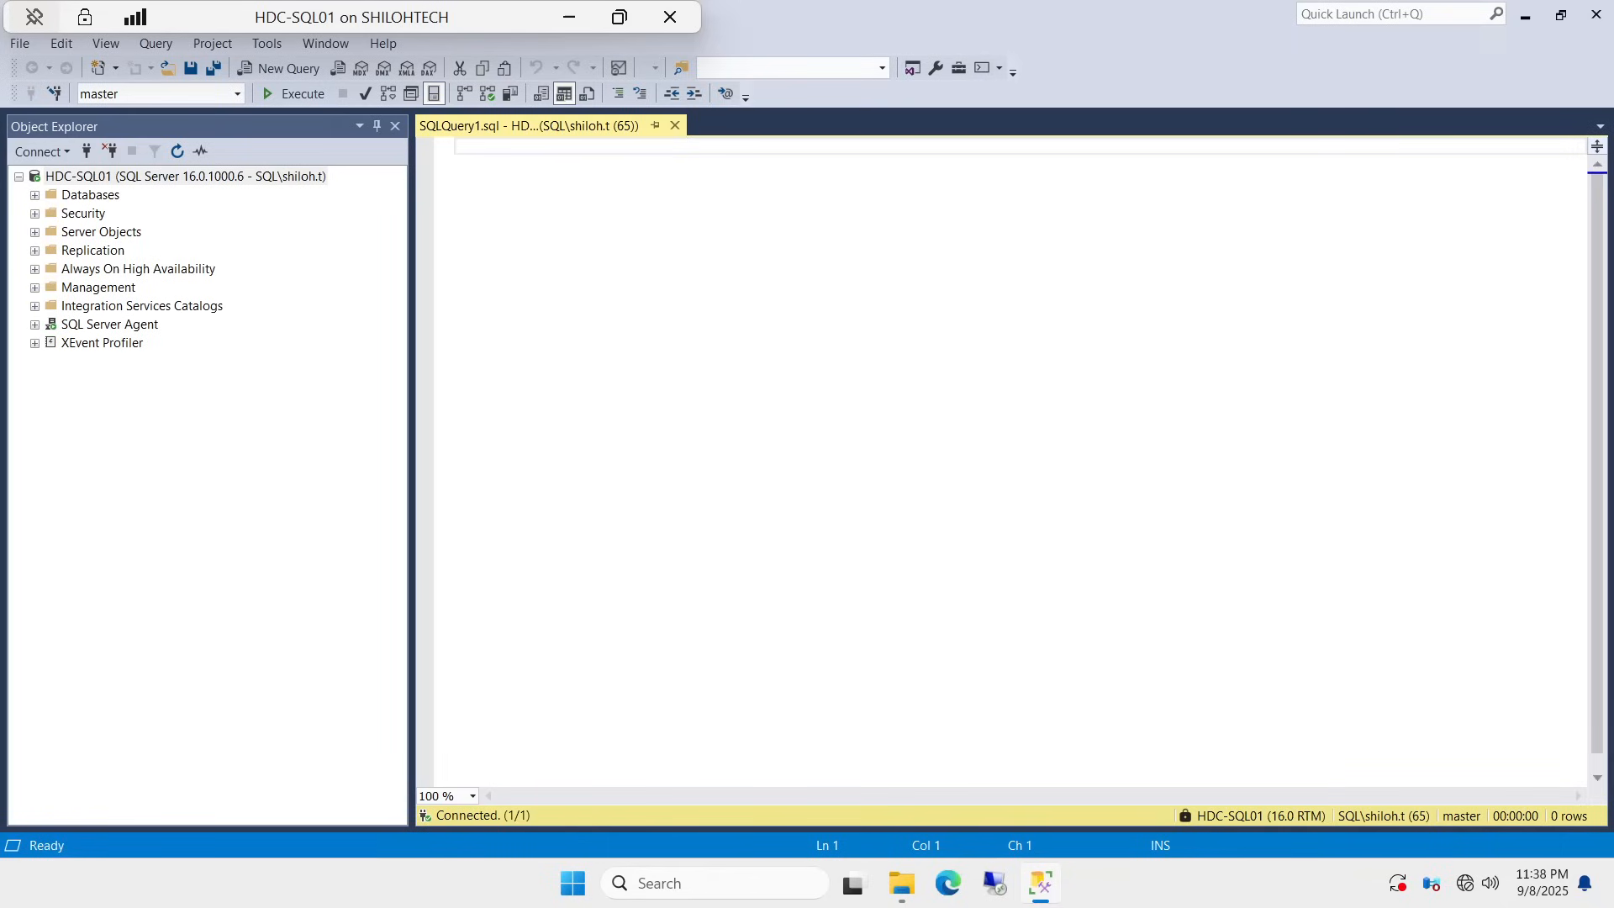
type("select @@")
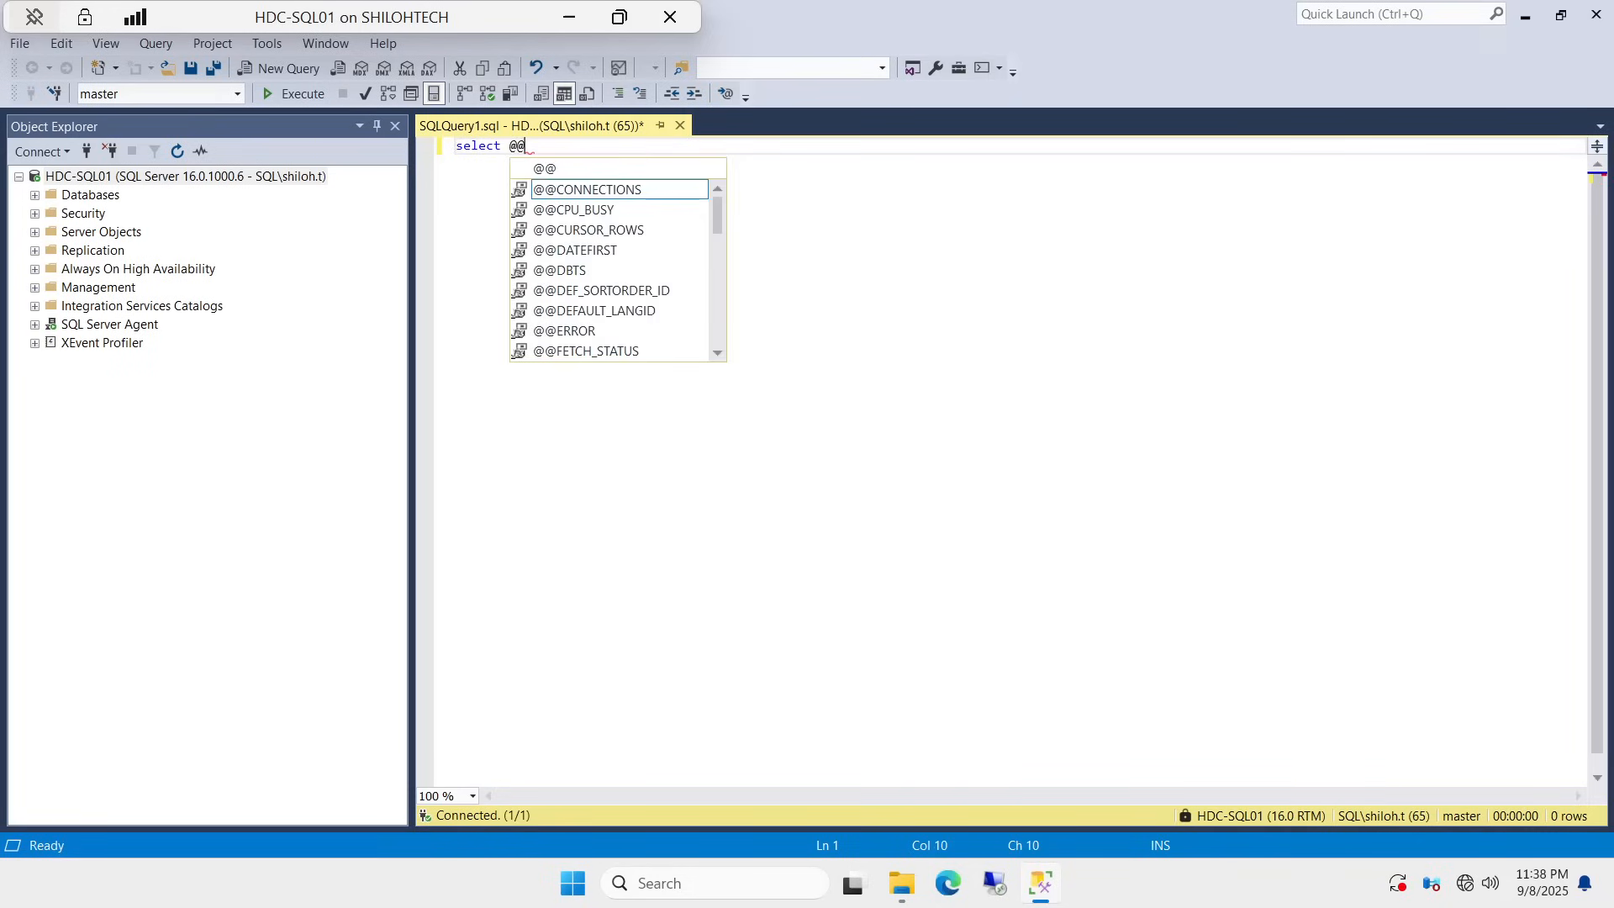
type("versi")
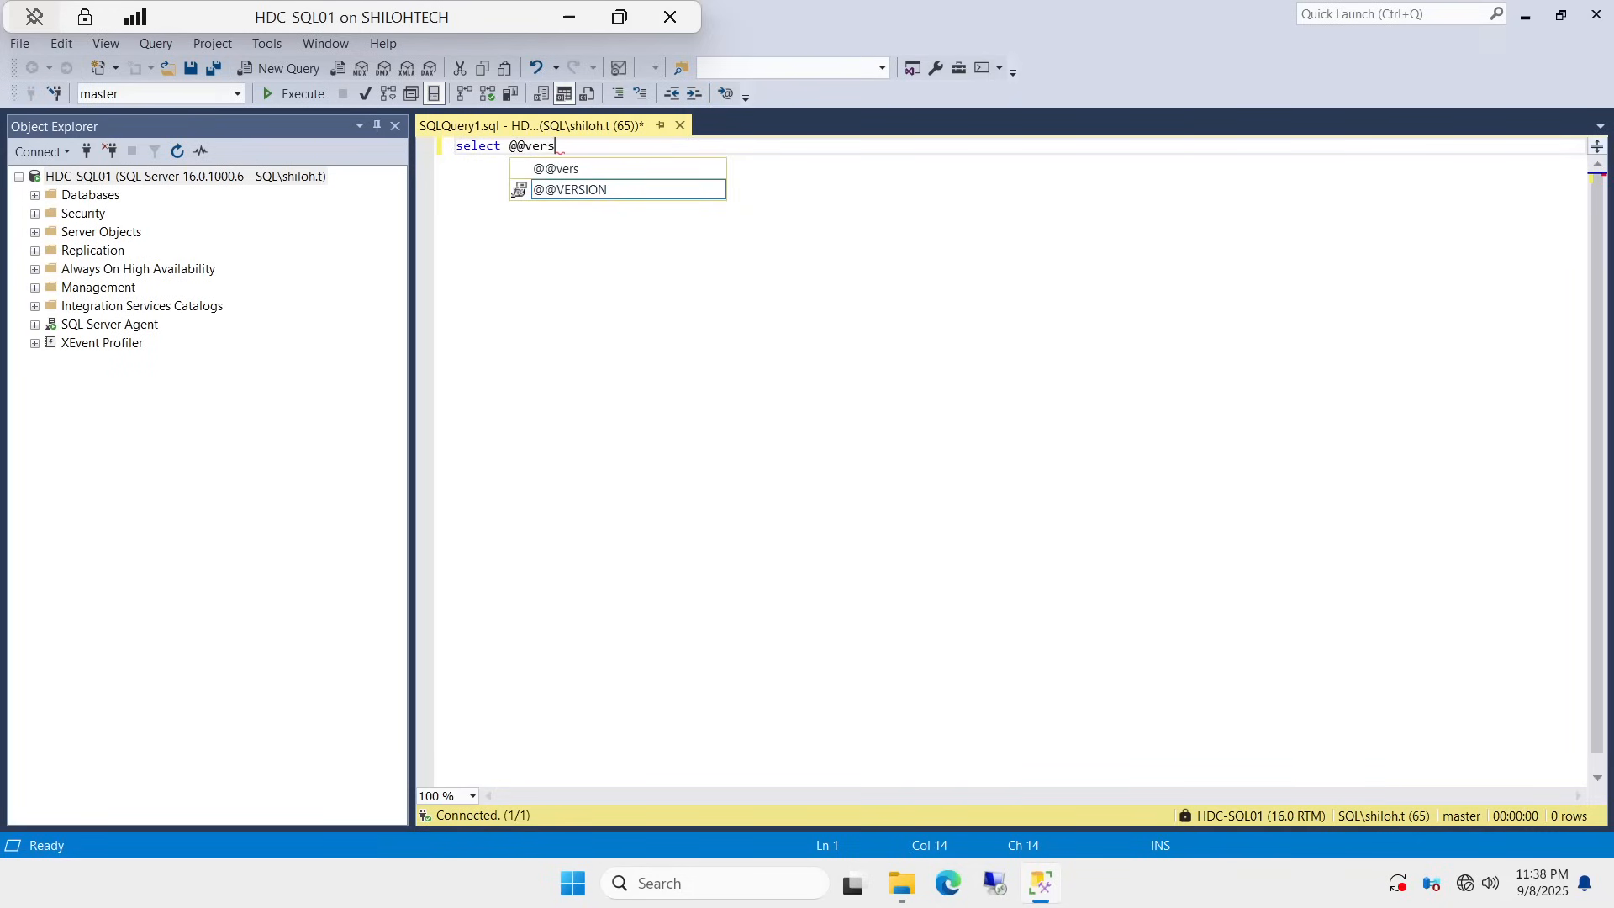
key("BackSpace")
type("ion")
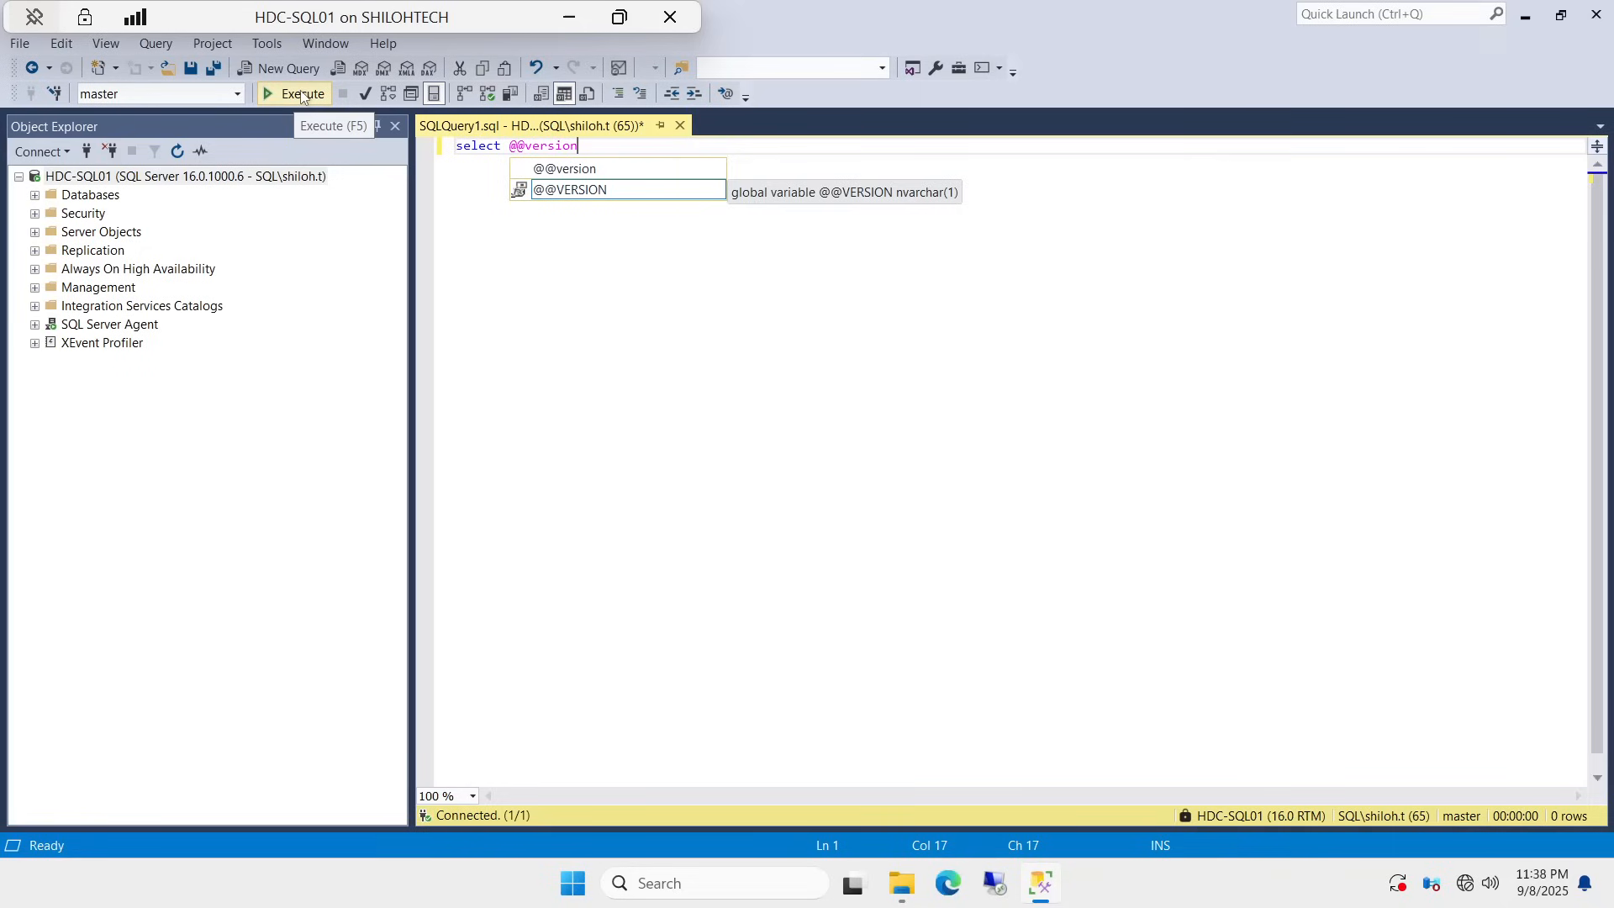
left_click(299, 93)
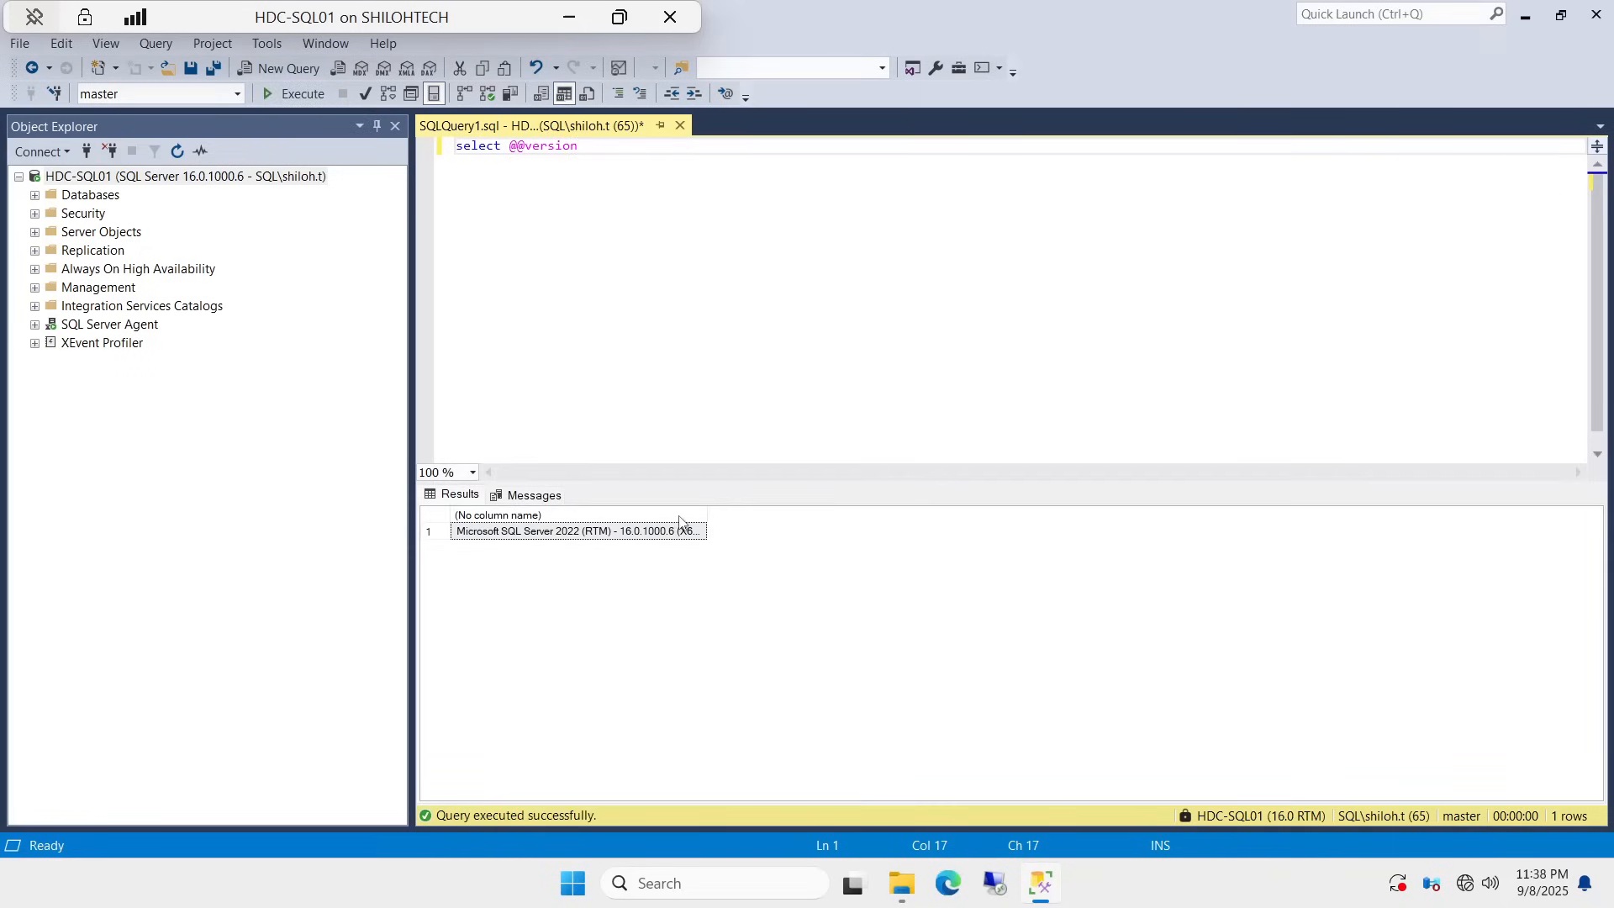
Widen the result column to read the full version string, and highlight the version query text
left_click(706, 514)
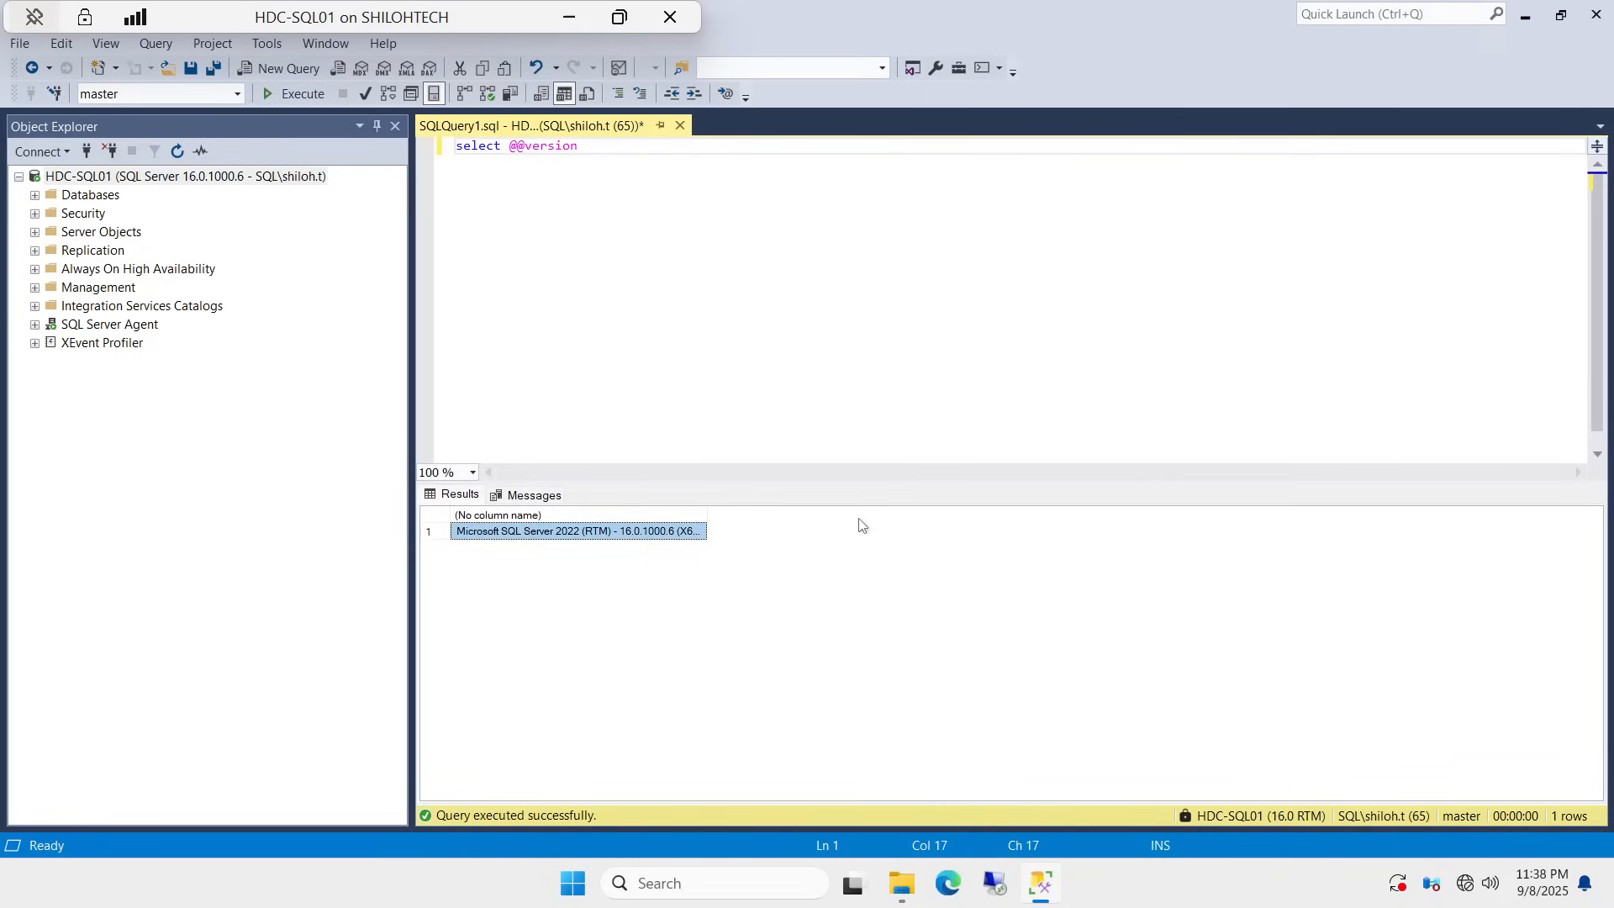
left_click_drag(707, 513, 1538, 561)
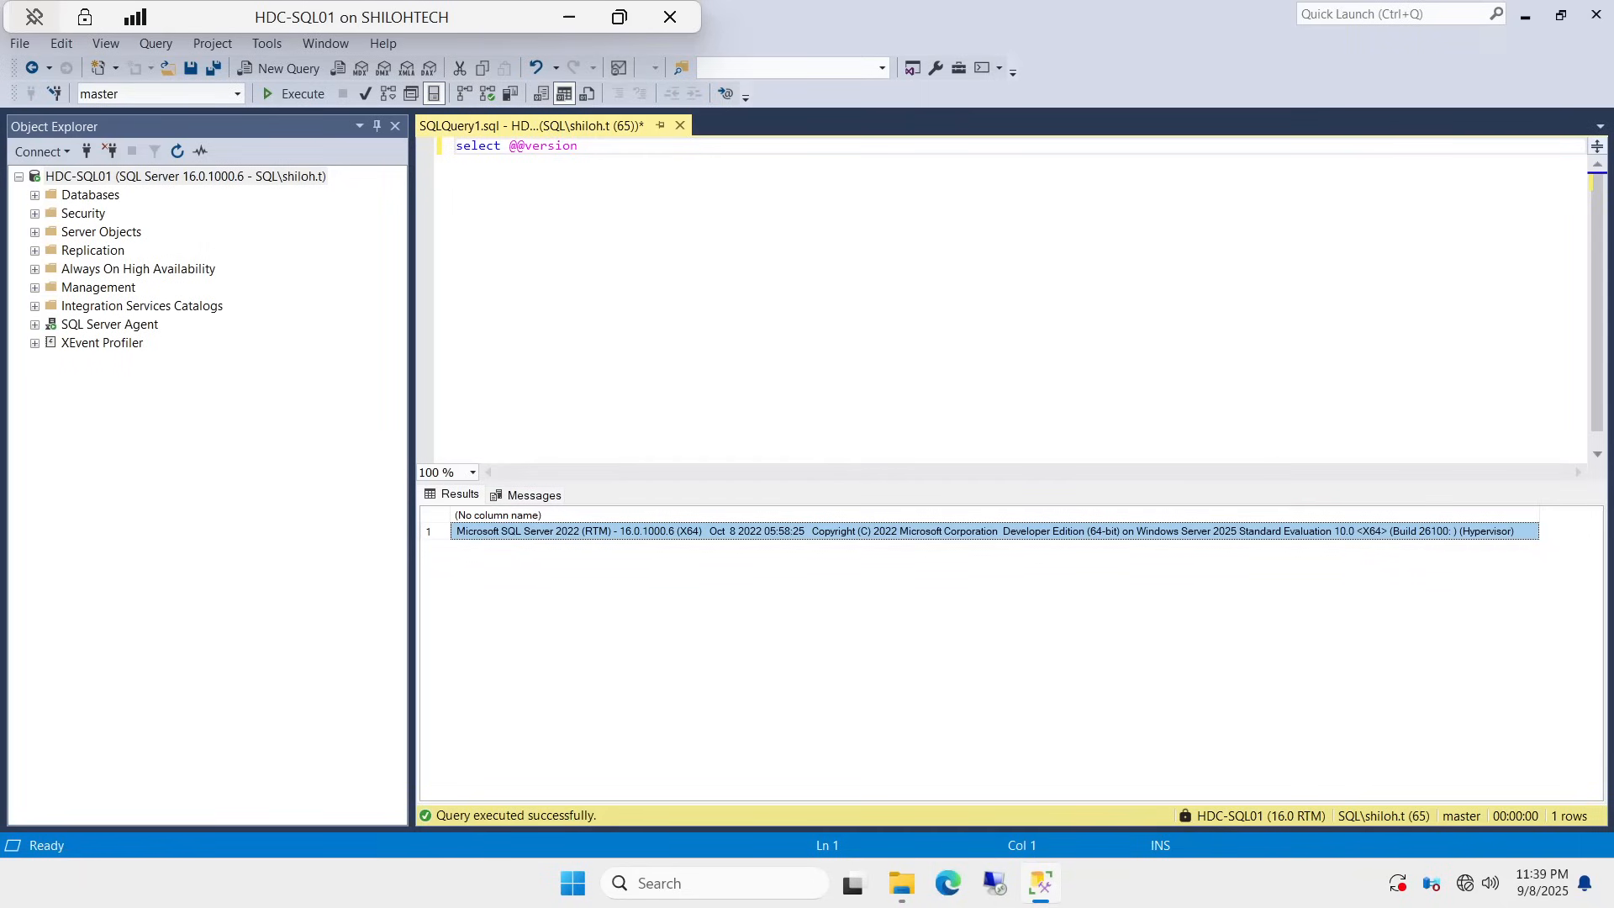
left_click_drag(586, 146, 455, 146)
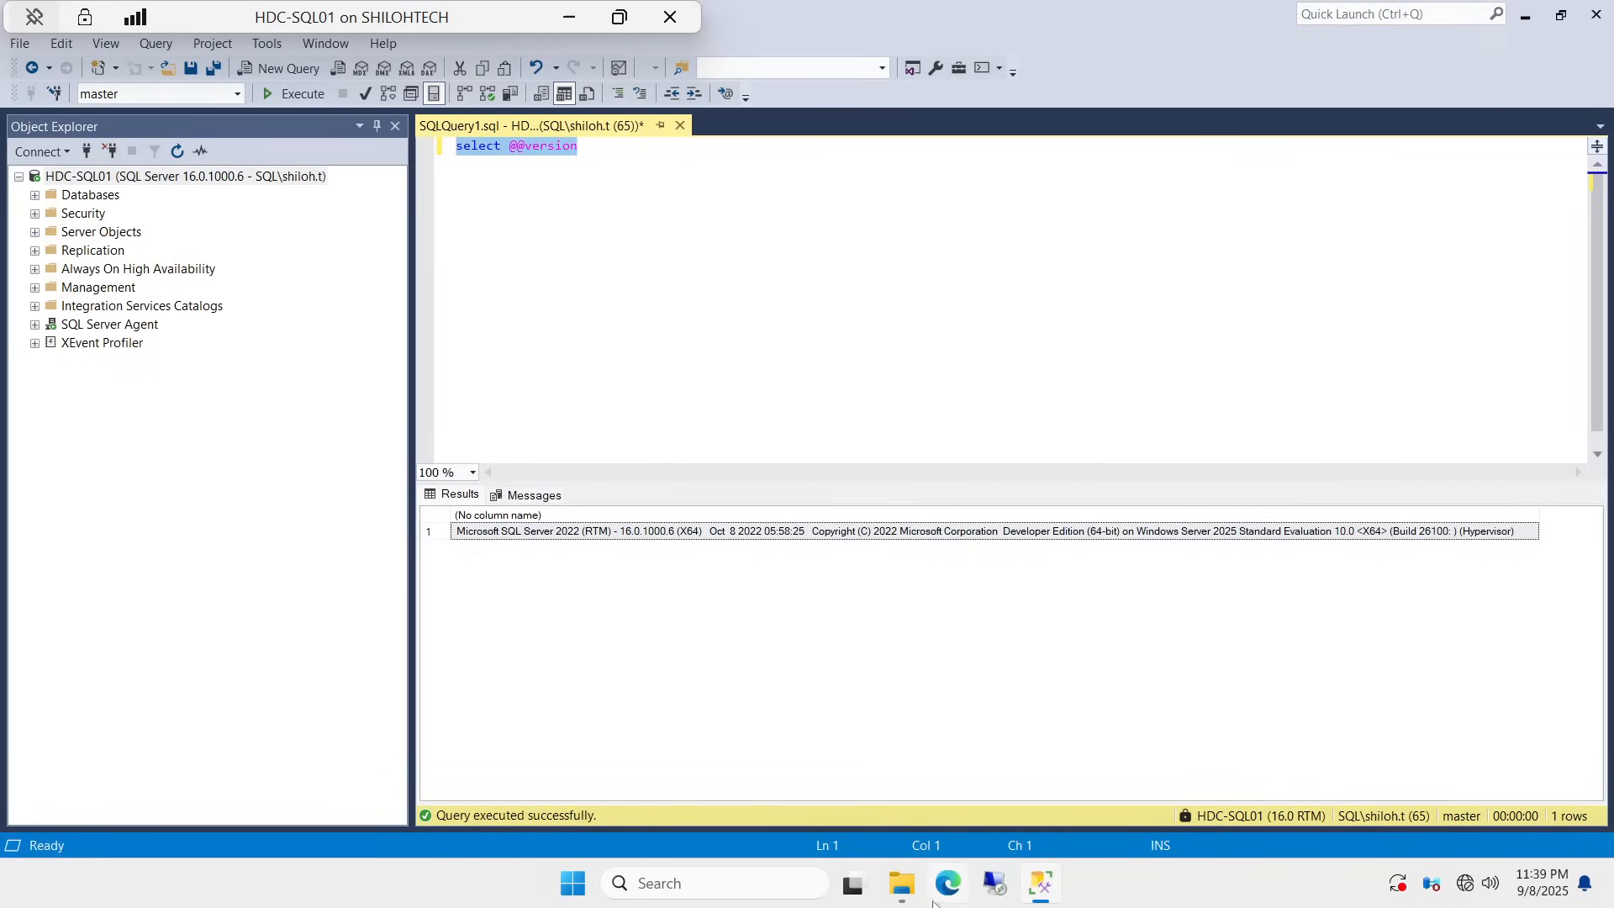
Run the sqlserver2022-kb5059390-x64 update from the SOFTWARE folder as administrator and allow it to make changes
left_click(906, 901)
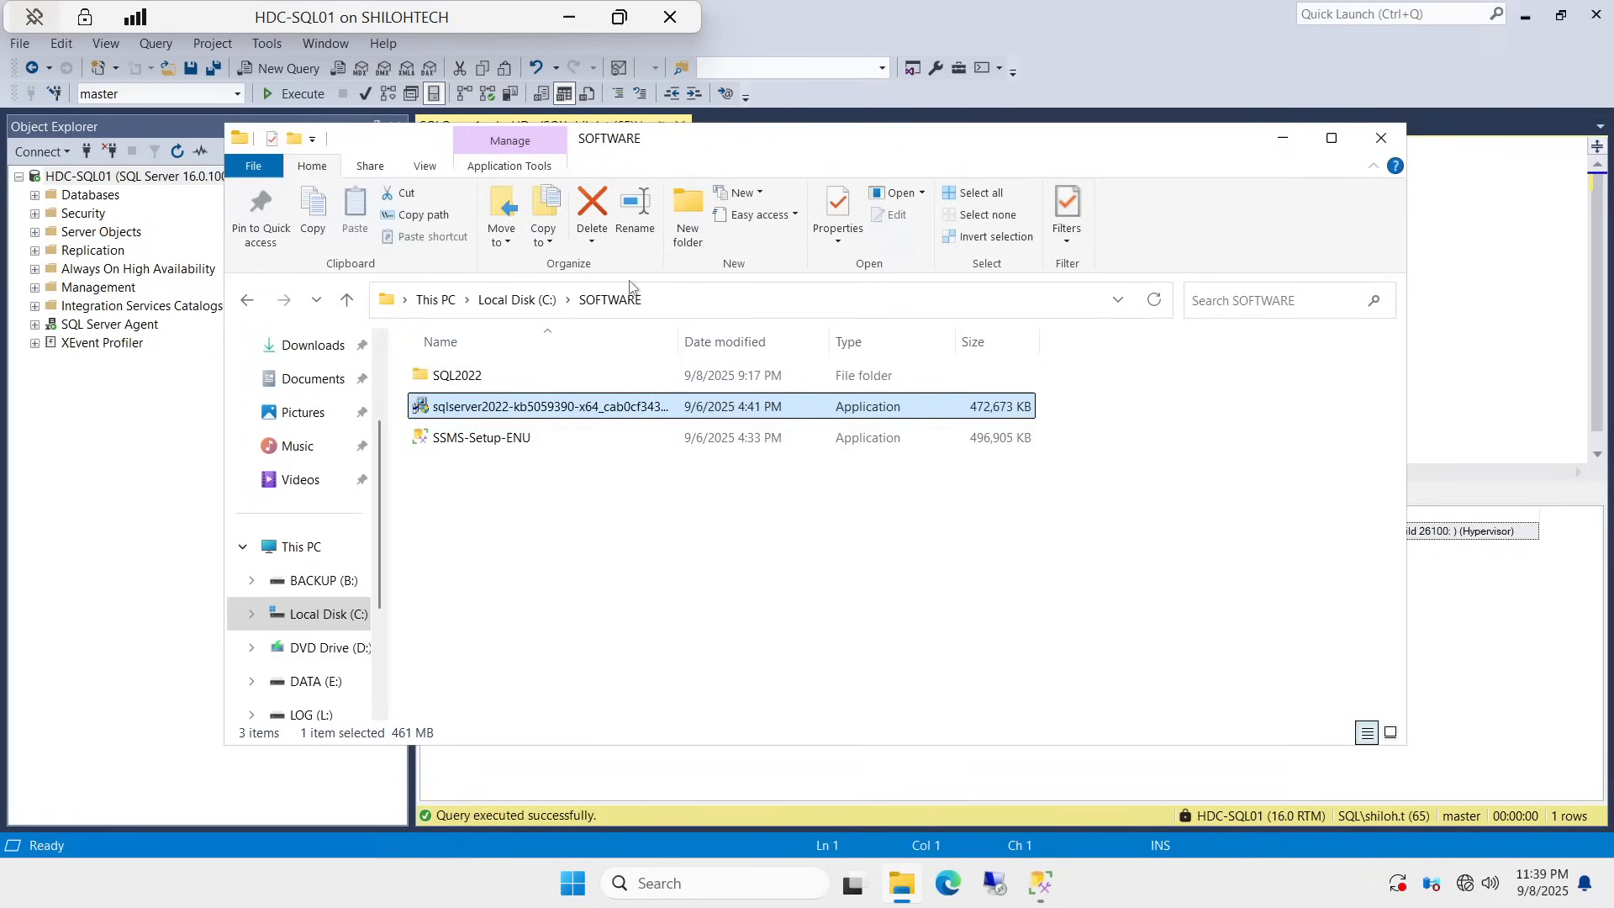
right_click(538, 411)
left_click(625, 454)
left_click(701, 622)
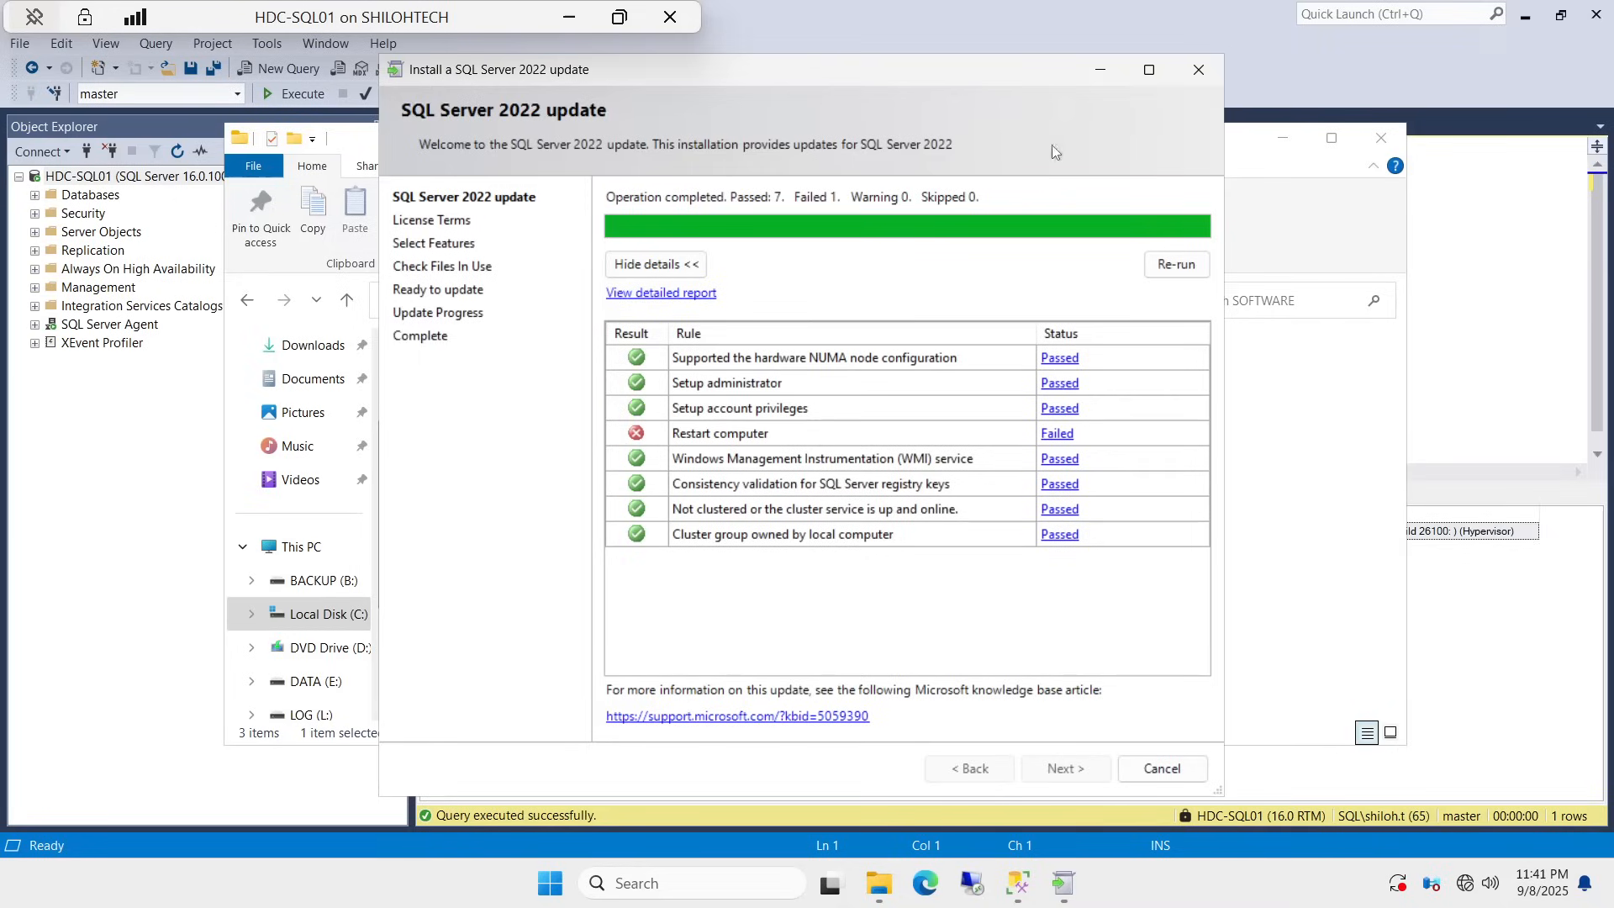
Quit the SQL Server 2022 update setup and restart the HDC-SQL01 server, giving Hardware: Maintenance (Unplanned) as the reason and forcing open apps closed
left_click(1203, 80)
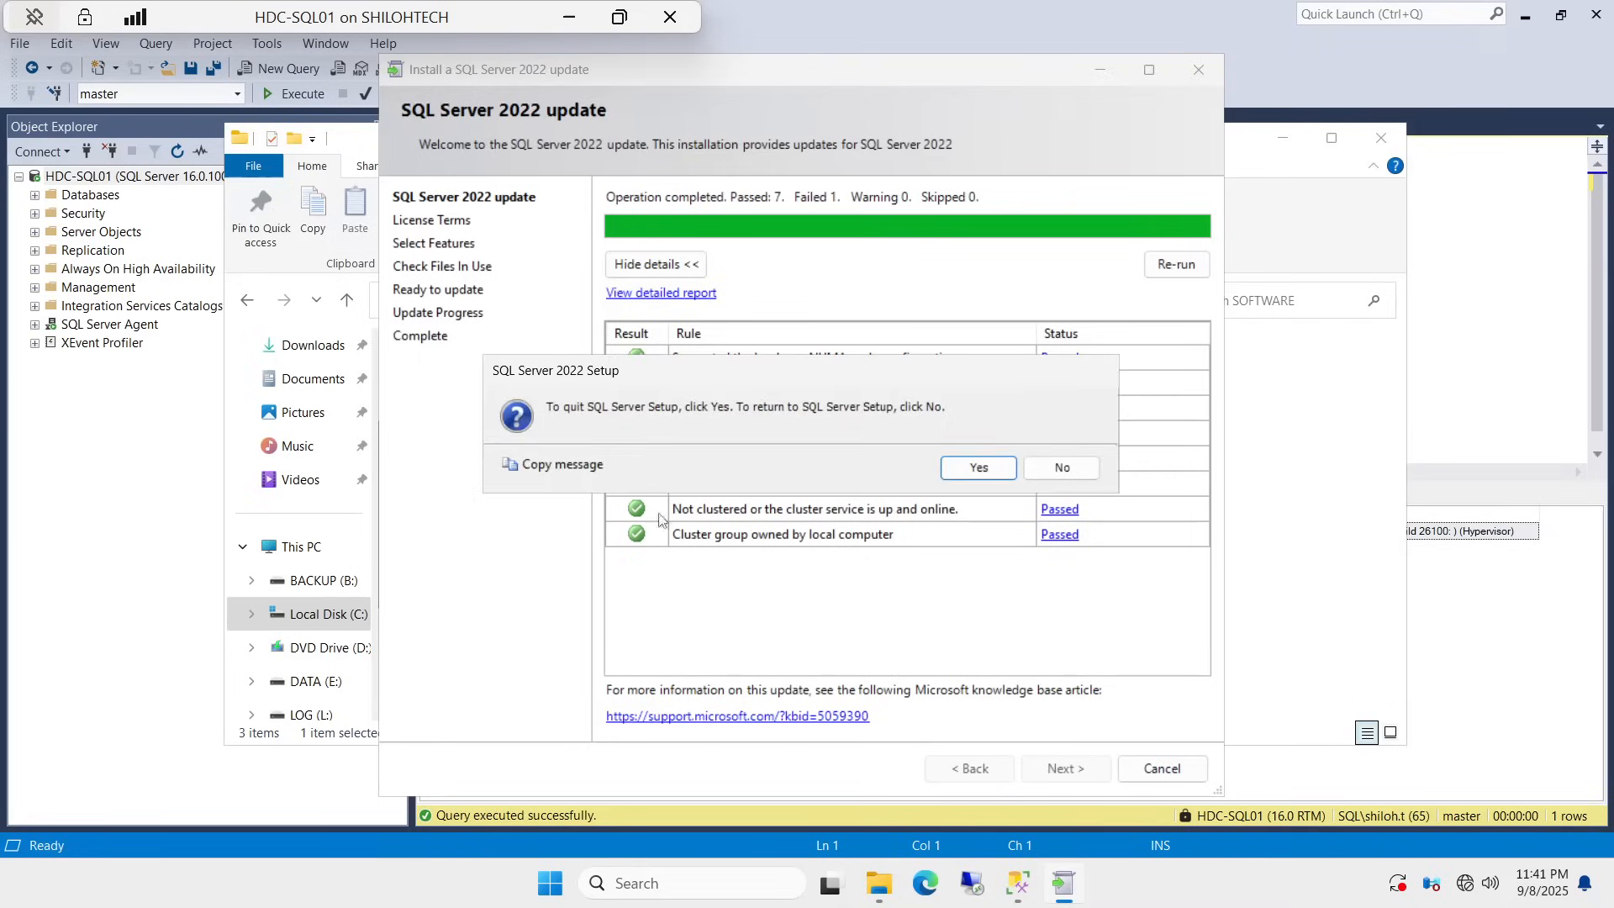
left_click(975, 469)
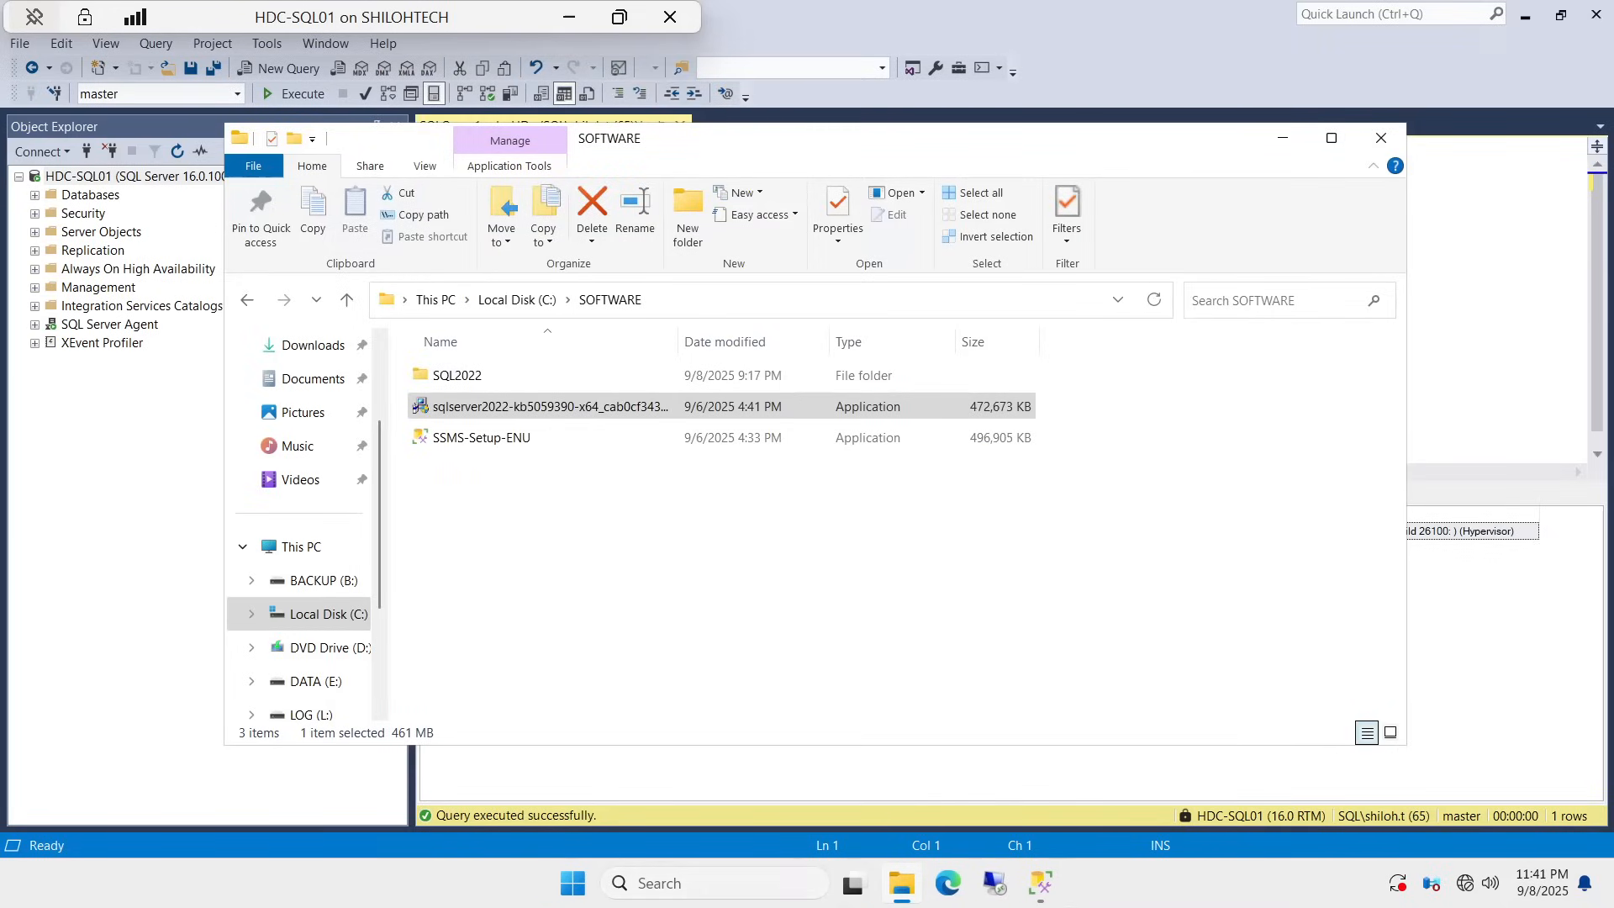
left_click(575, 887)
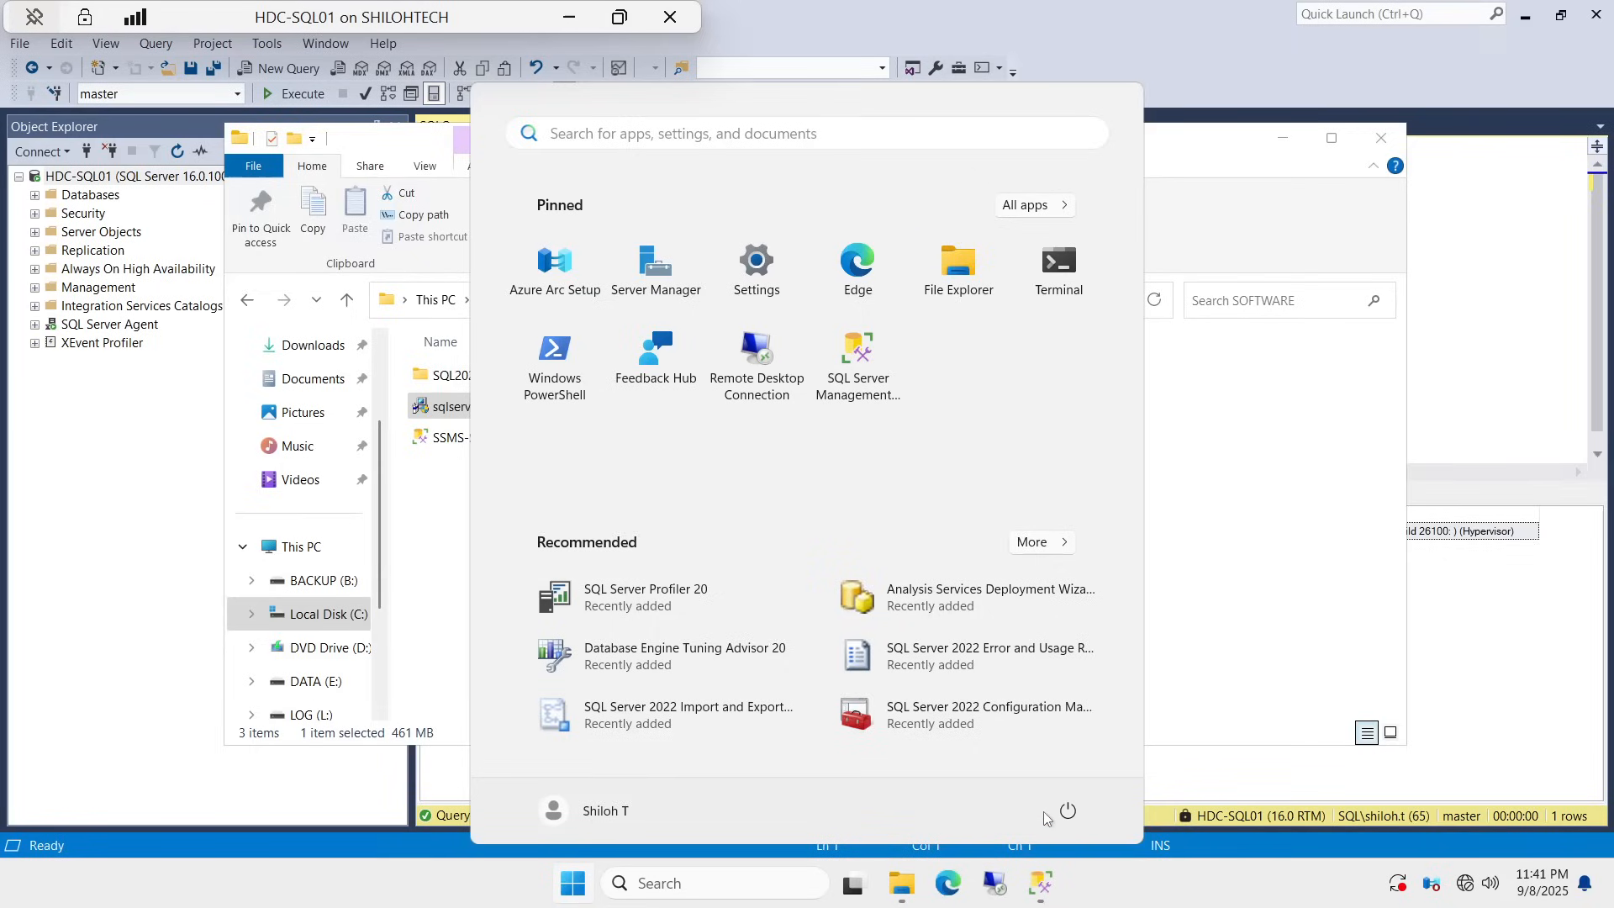
left_click(1069, 811)
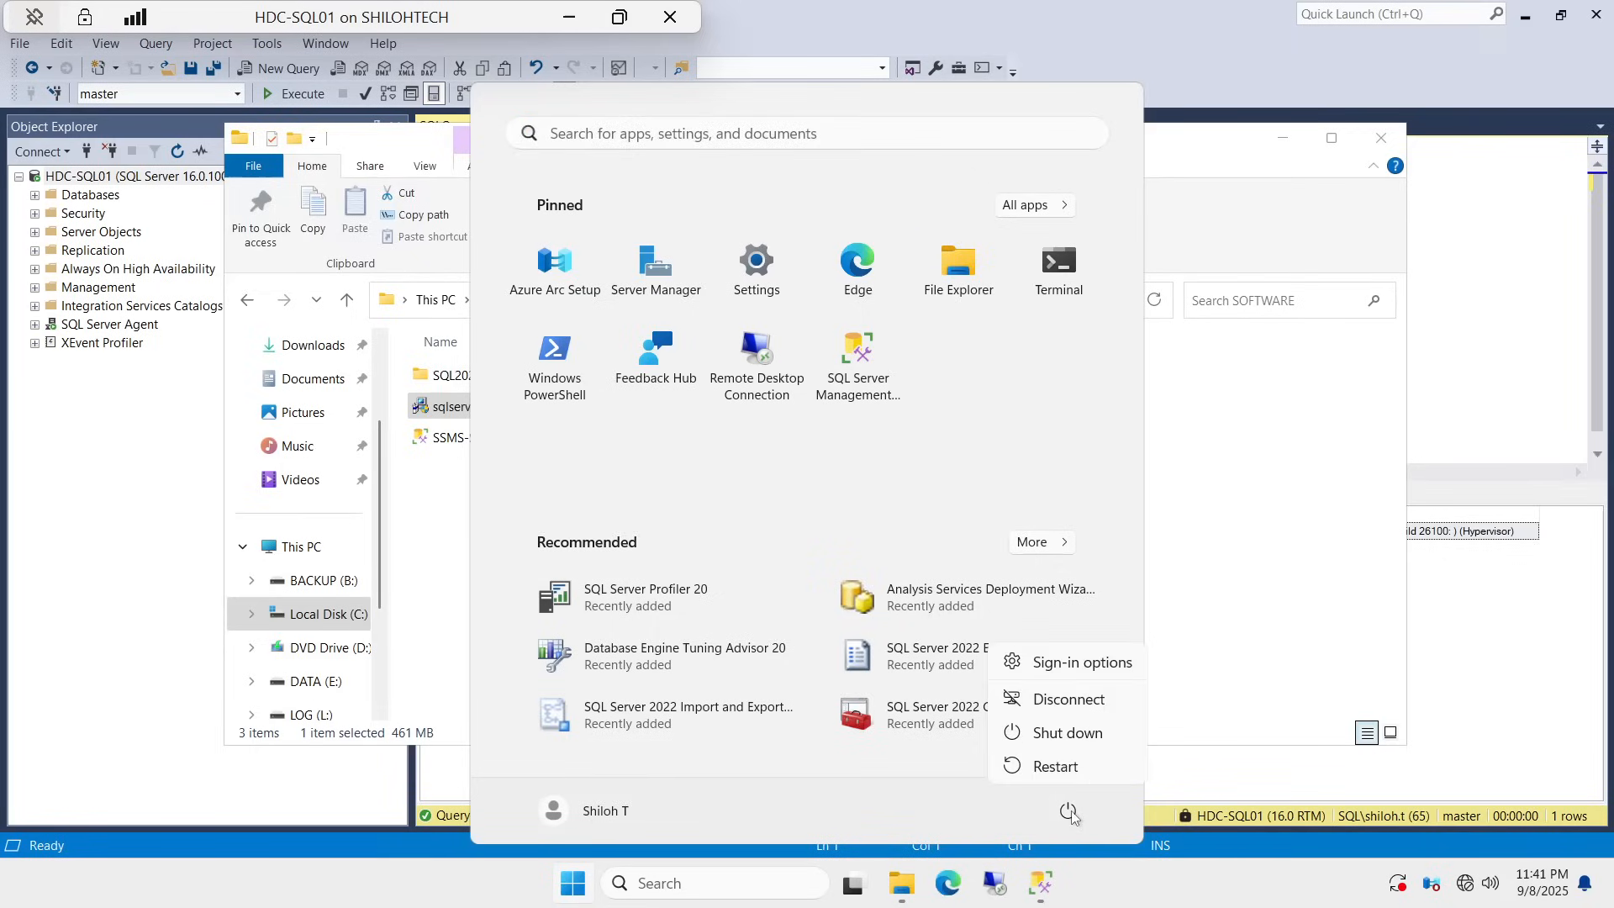
left_click(1053, 768)
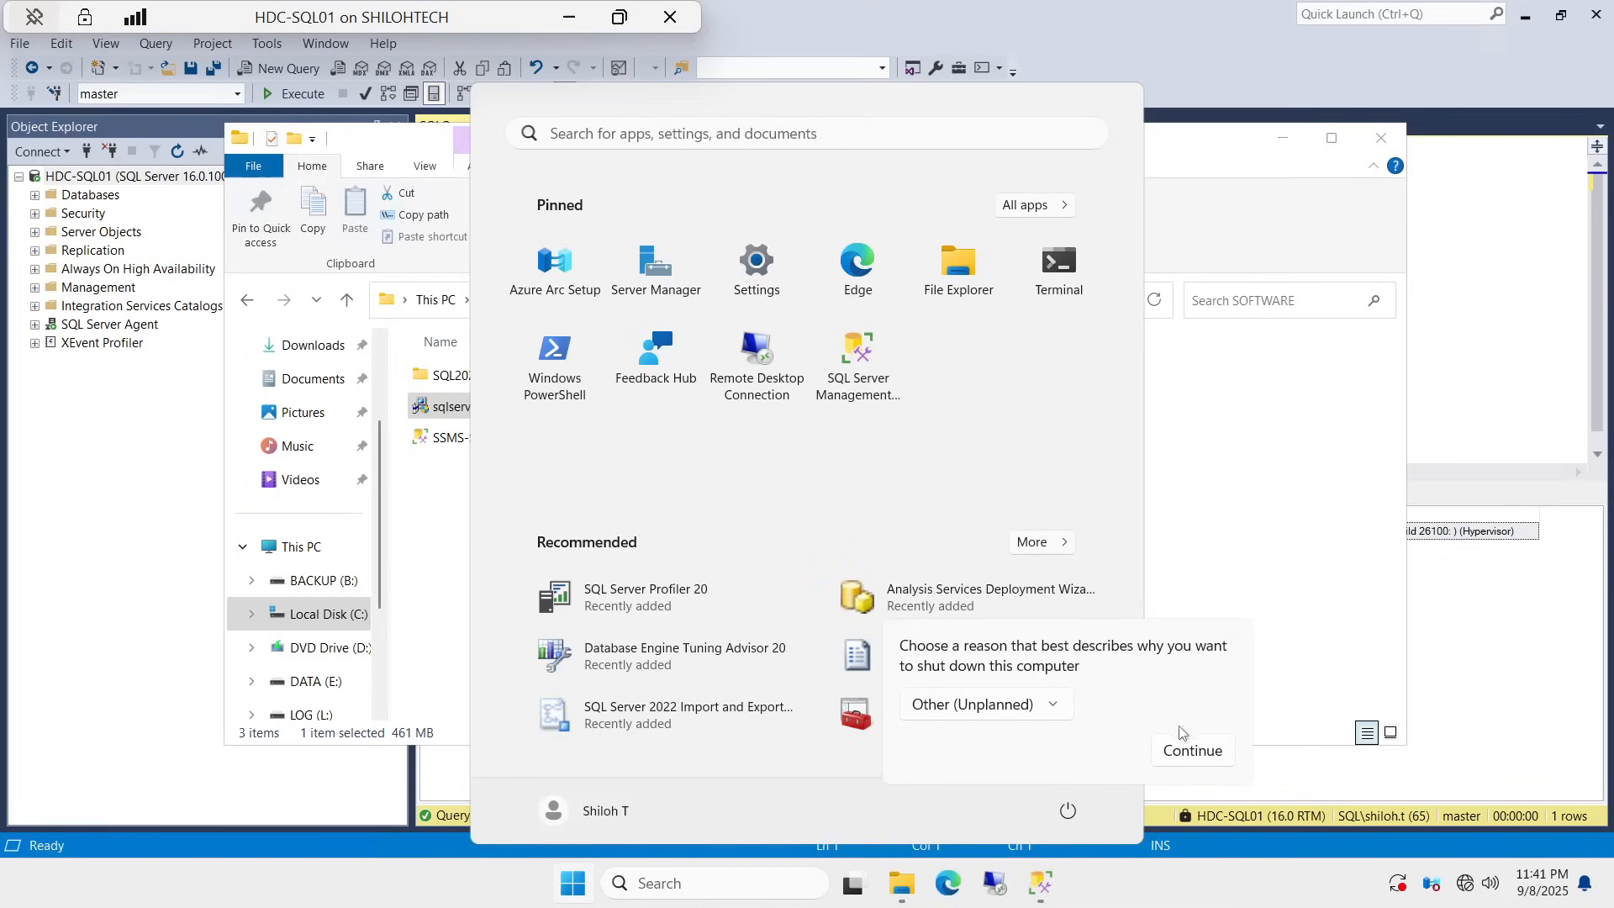
left_click(1049, 707)
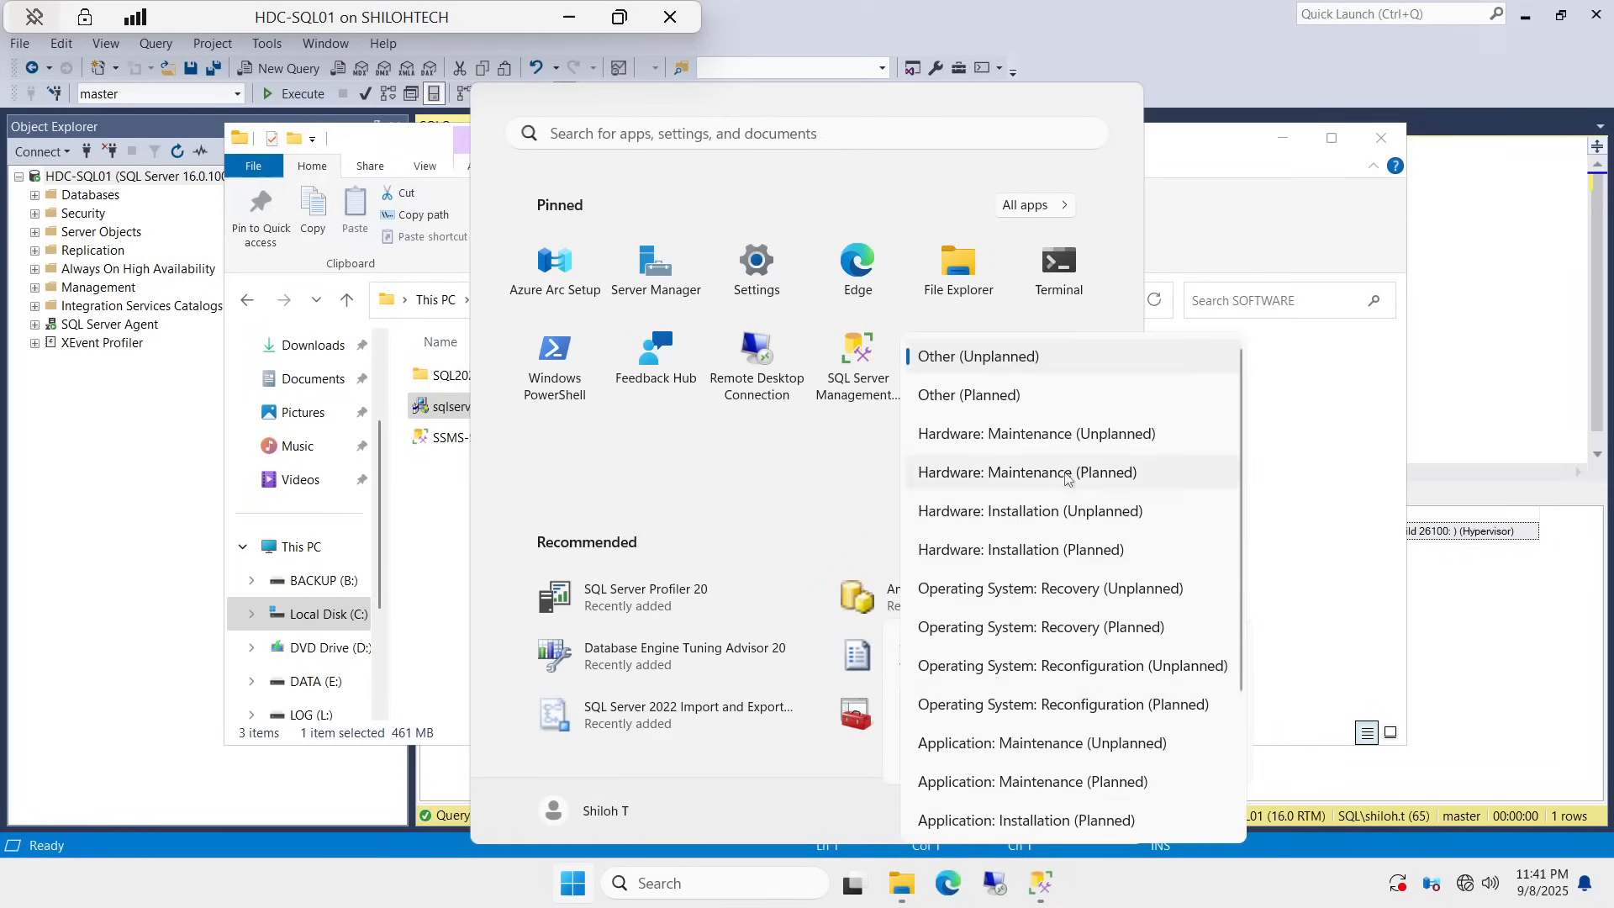
left_click(1059, 440)
left_click(1175, 746)
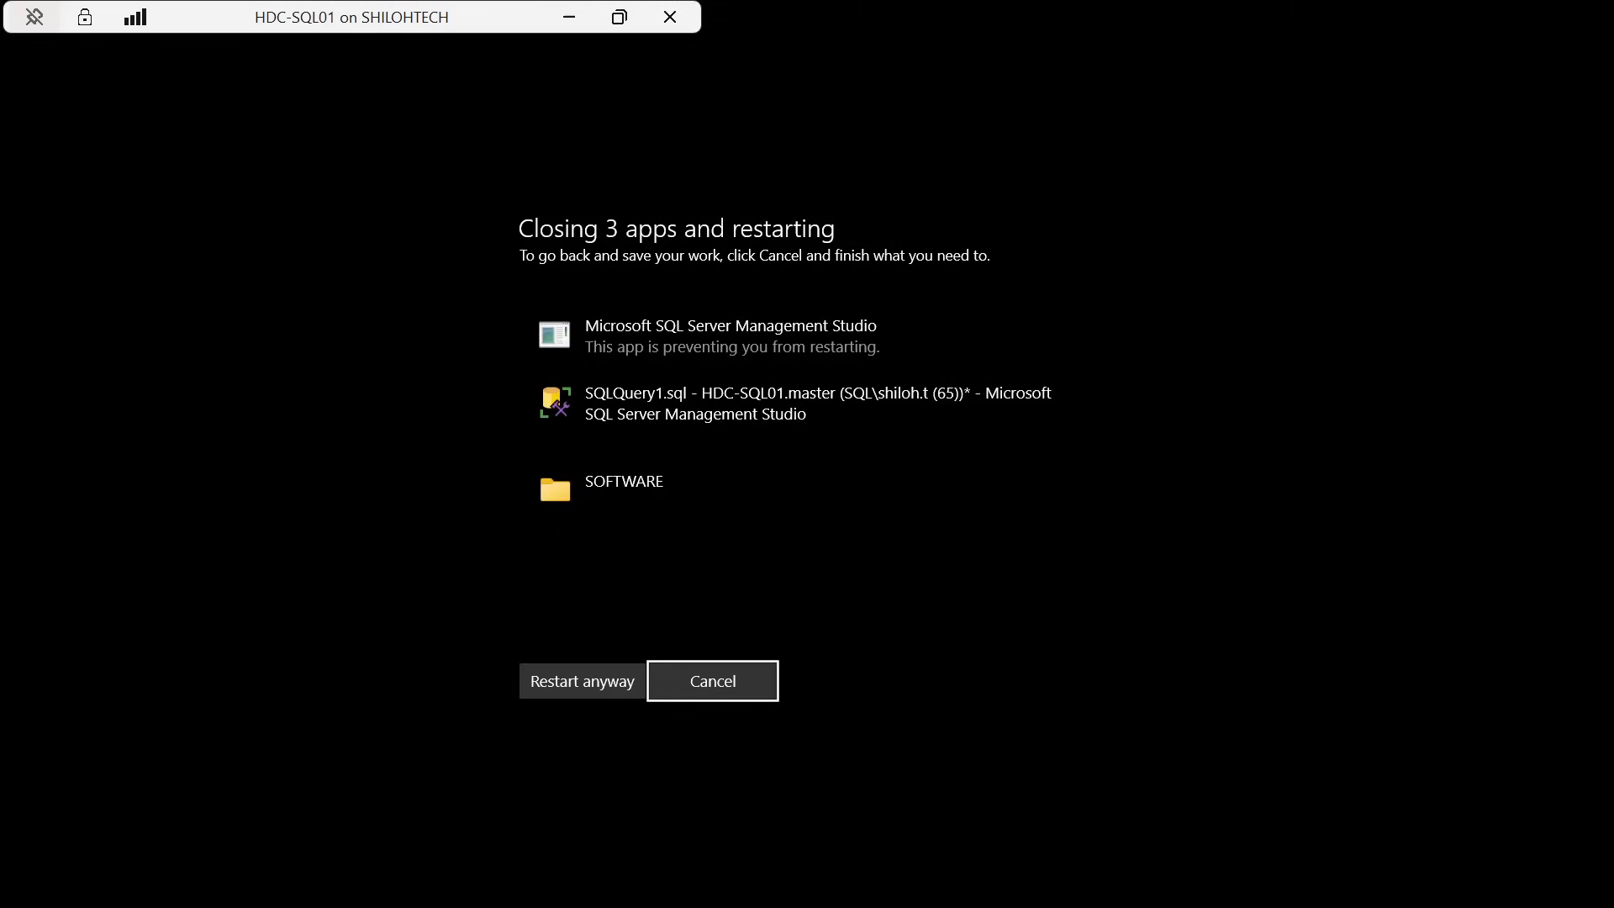
left_click(597, 683)
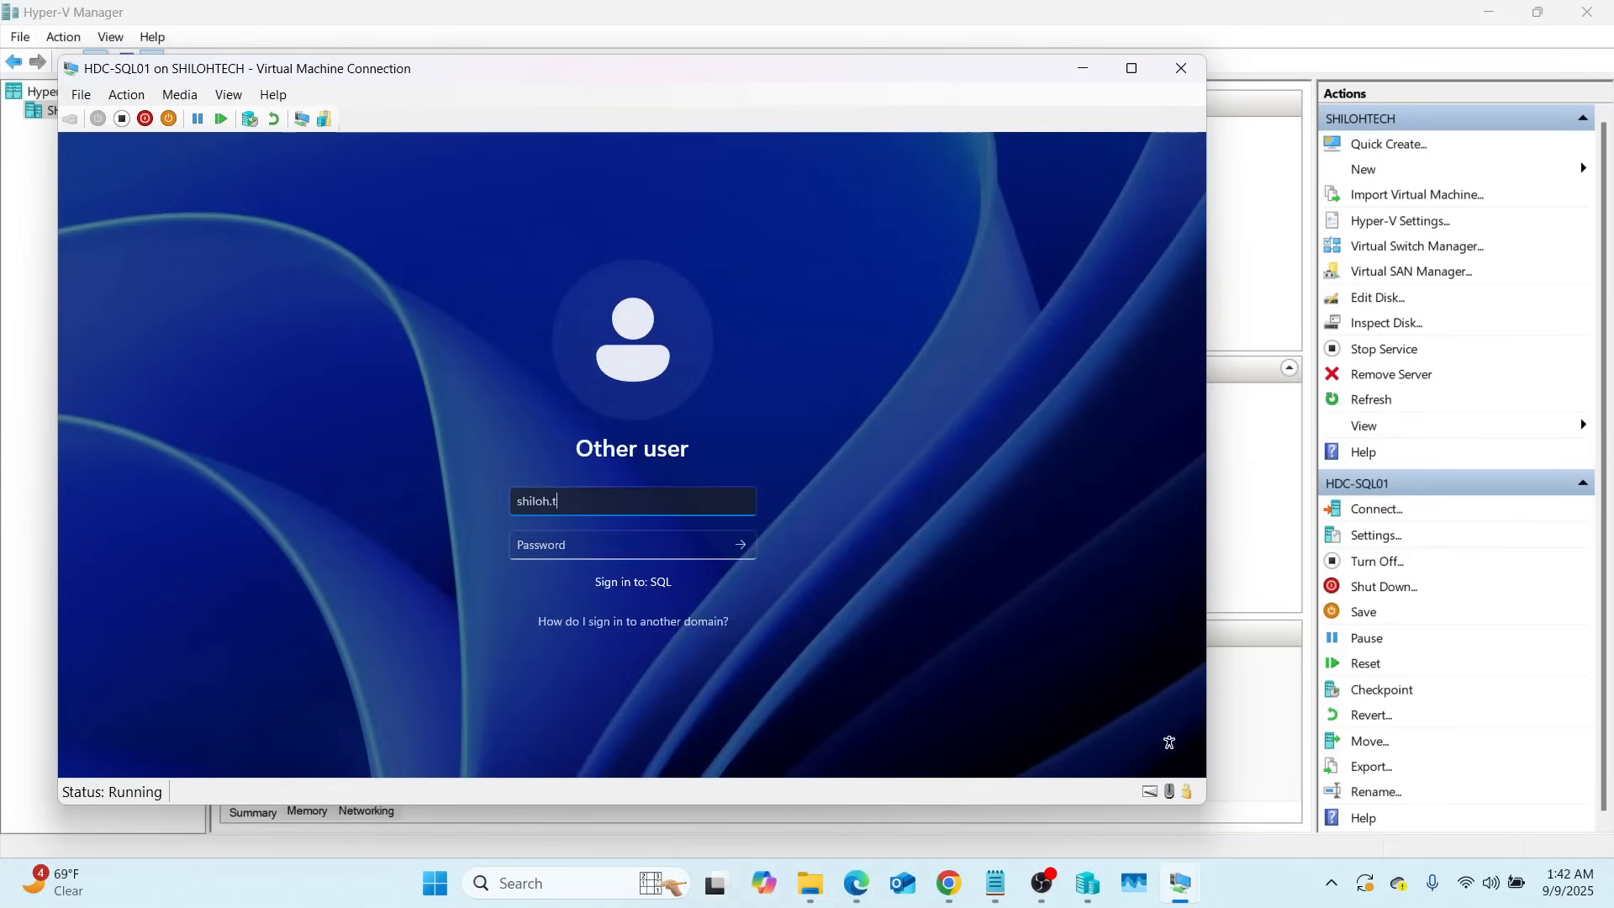
key("Caps_Lock")
key("Caps_Lock")
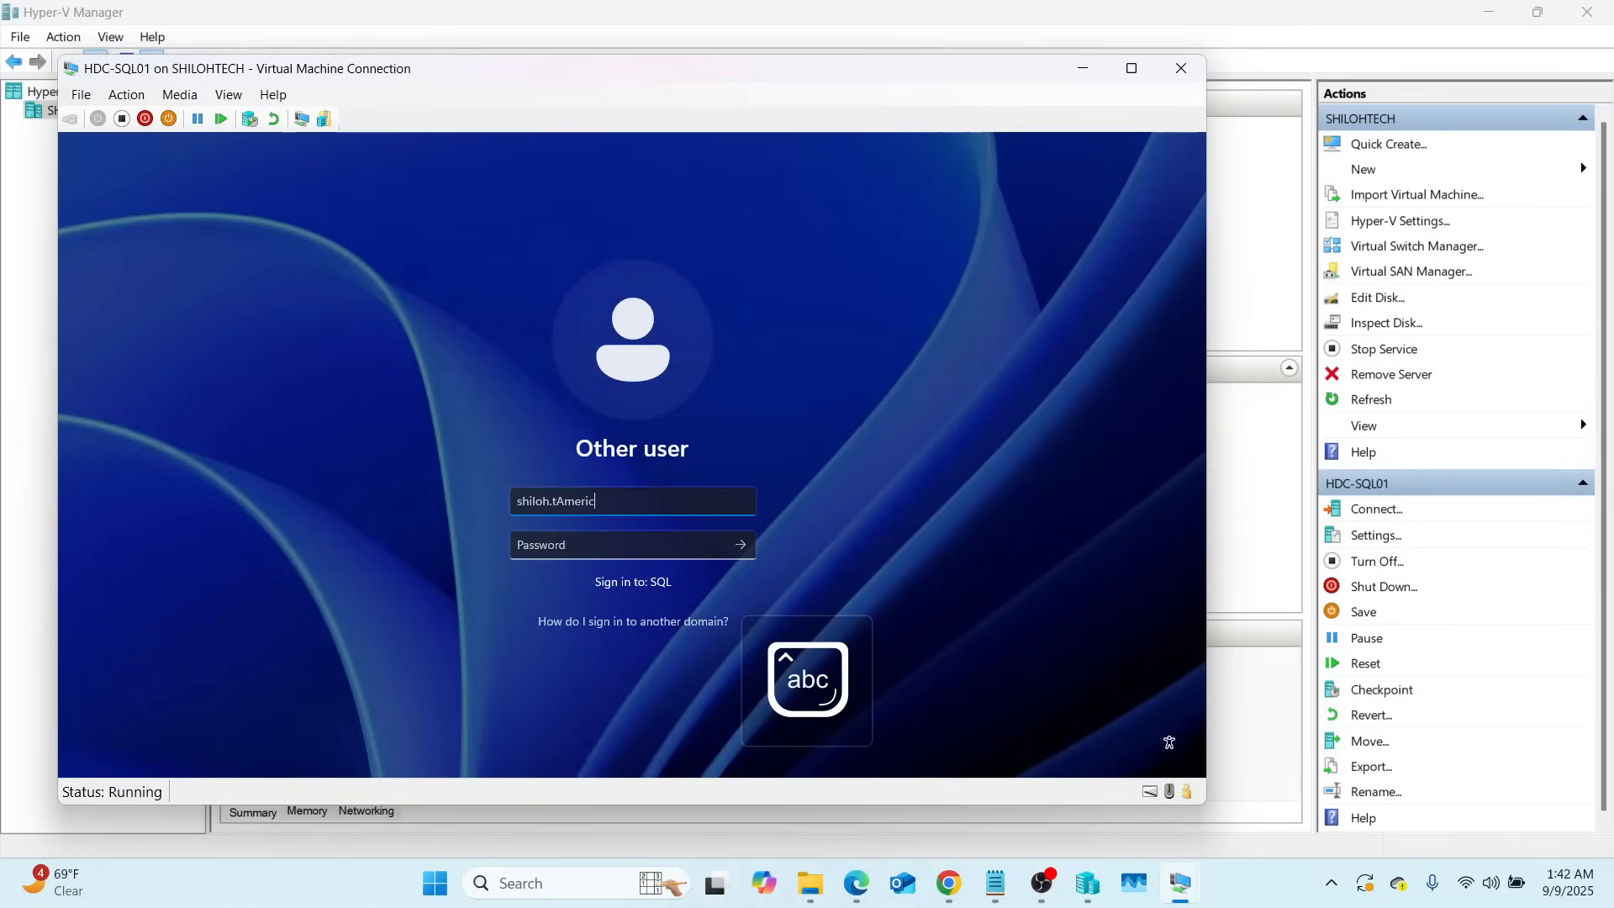
key("BackSpace")
key("BackSpace")
key("BackSpace")
key("BackSpace")
key("BackSpace")
key("BackSpace")
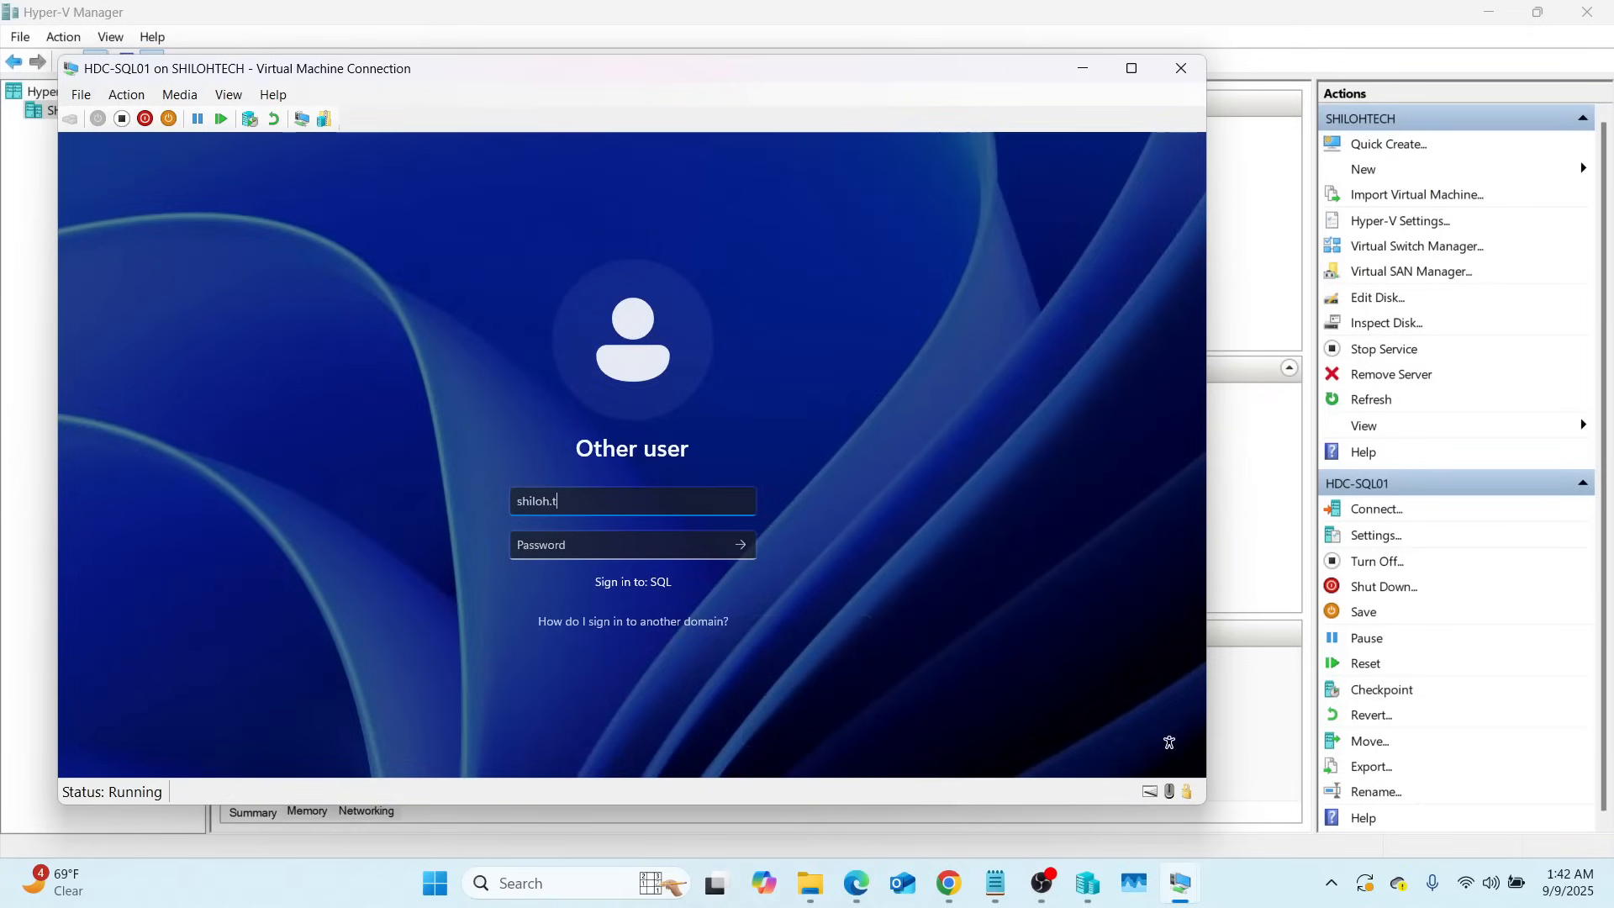
Enter the account password and sign in to the HDC-SQL01 virtual machine
key("Tab")
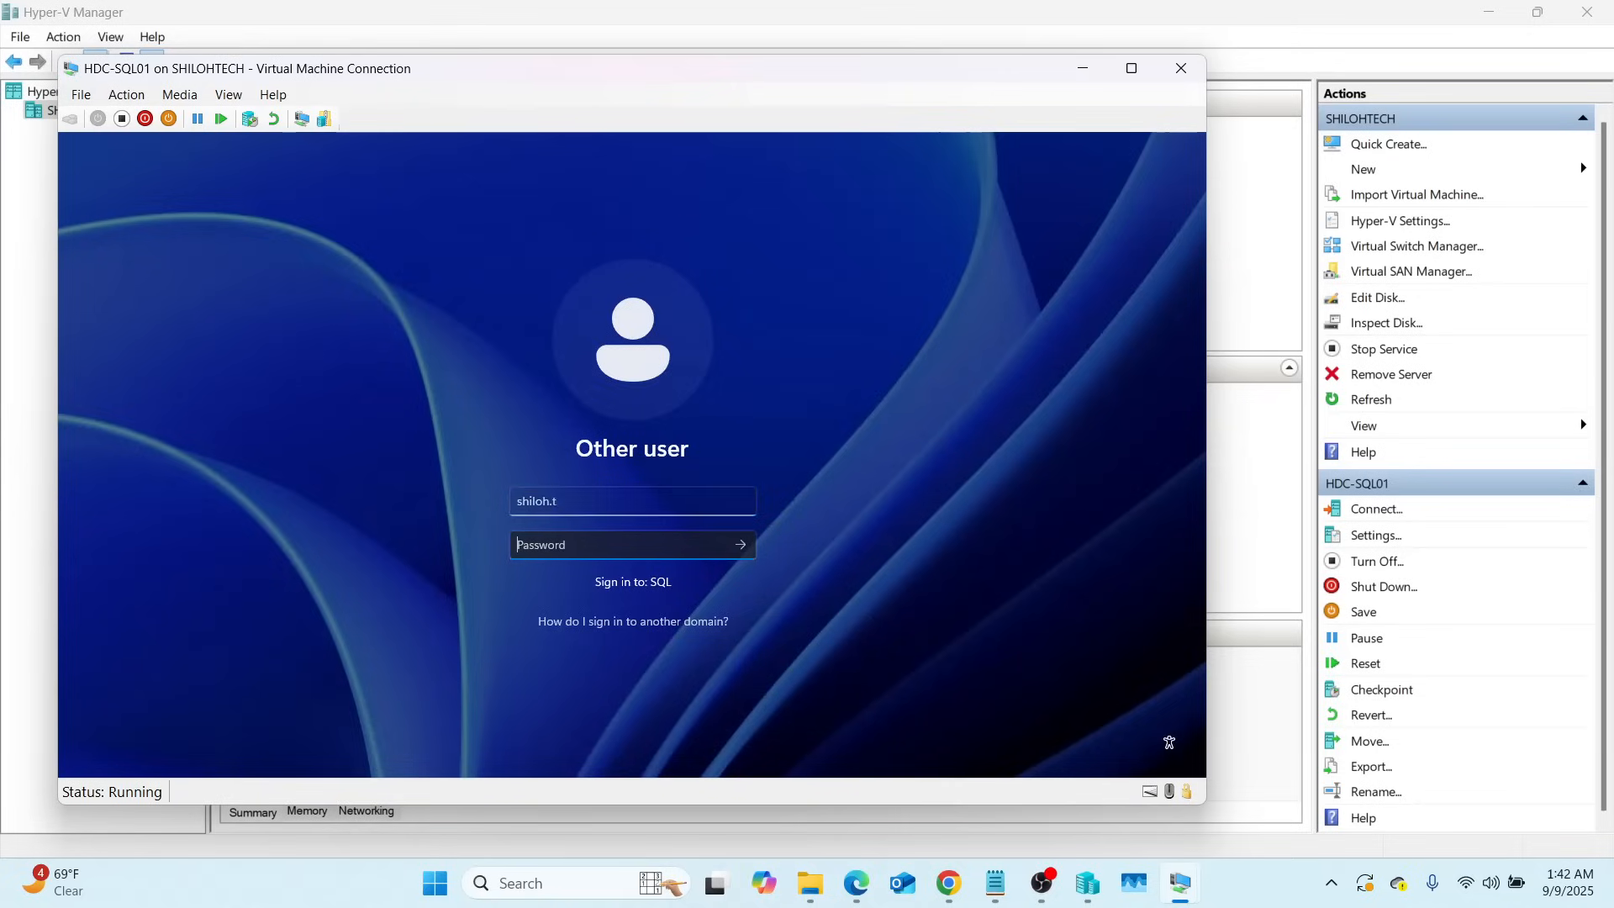
key("Caps_Lock")
type("A")
key("Caps_Lock")
type("••••••••••")
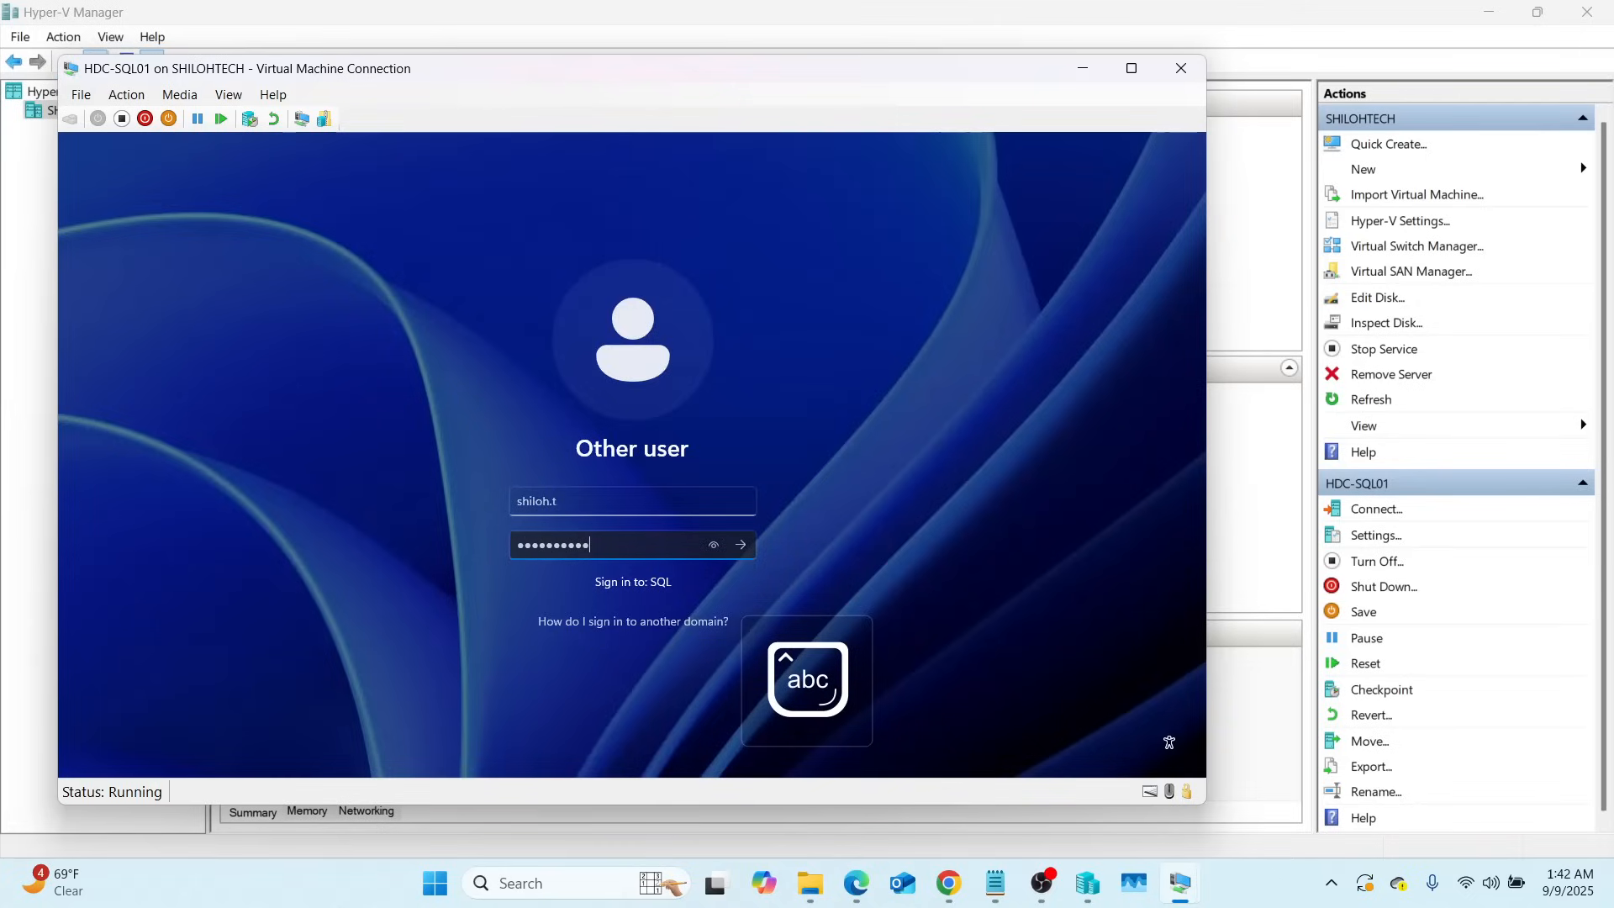
key("Return")
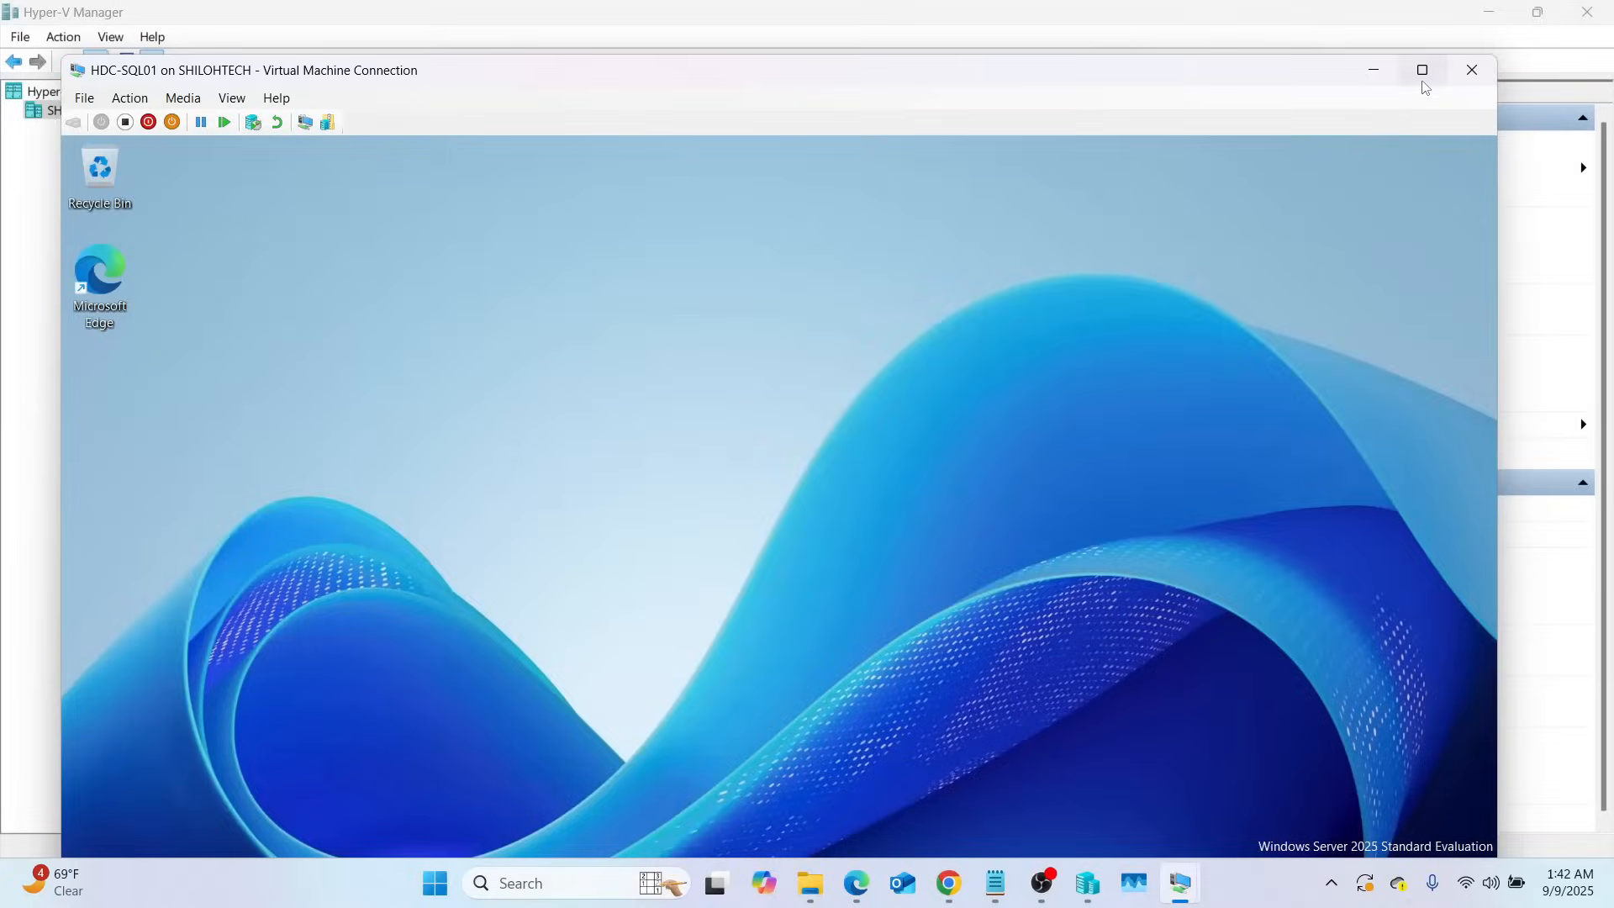
Maximize the virtual machine window, and close Server Manager after hiding its welcome tile
left_click(1422, 71)
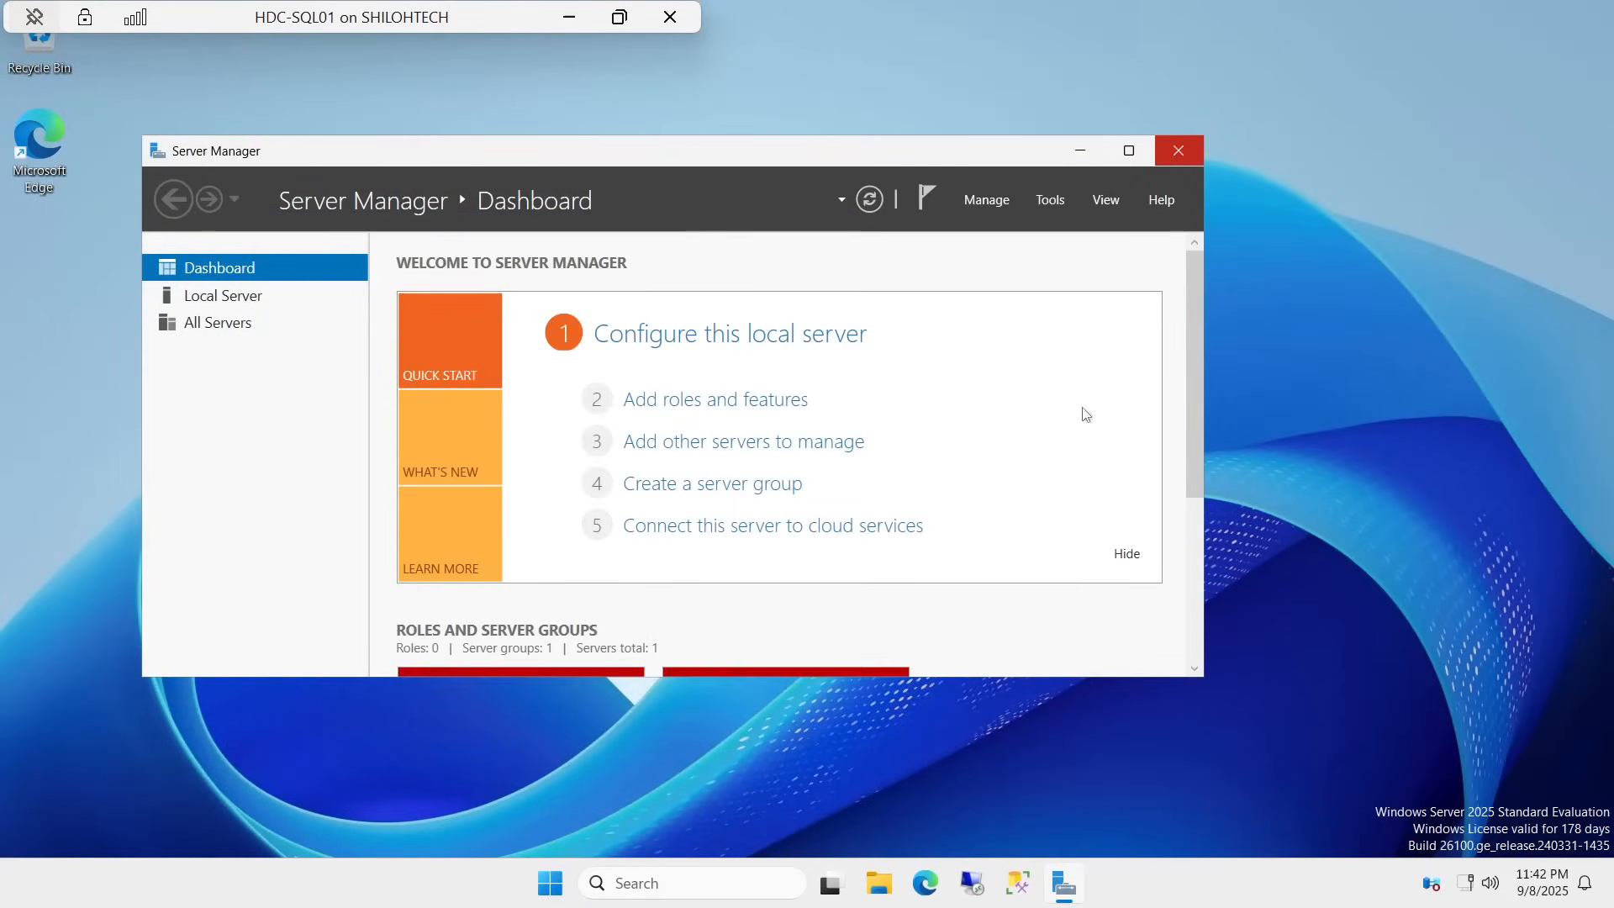
left_click(1126, 553)
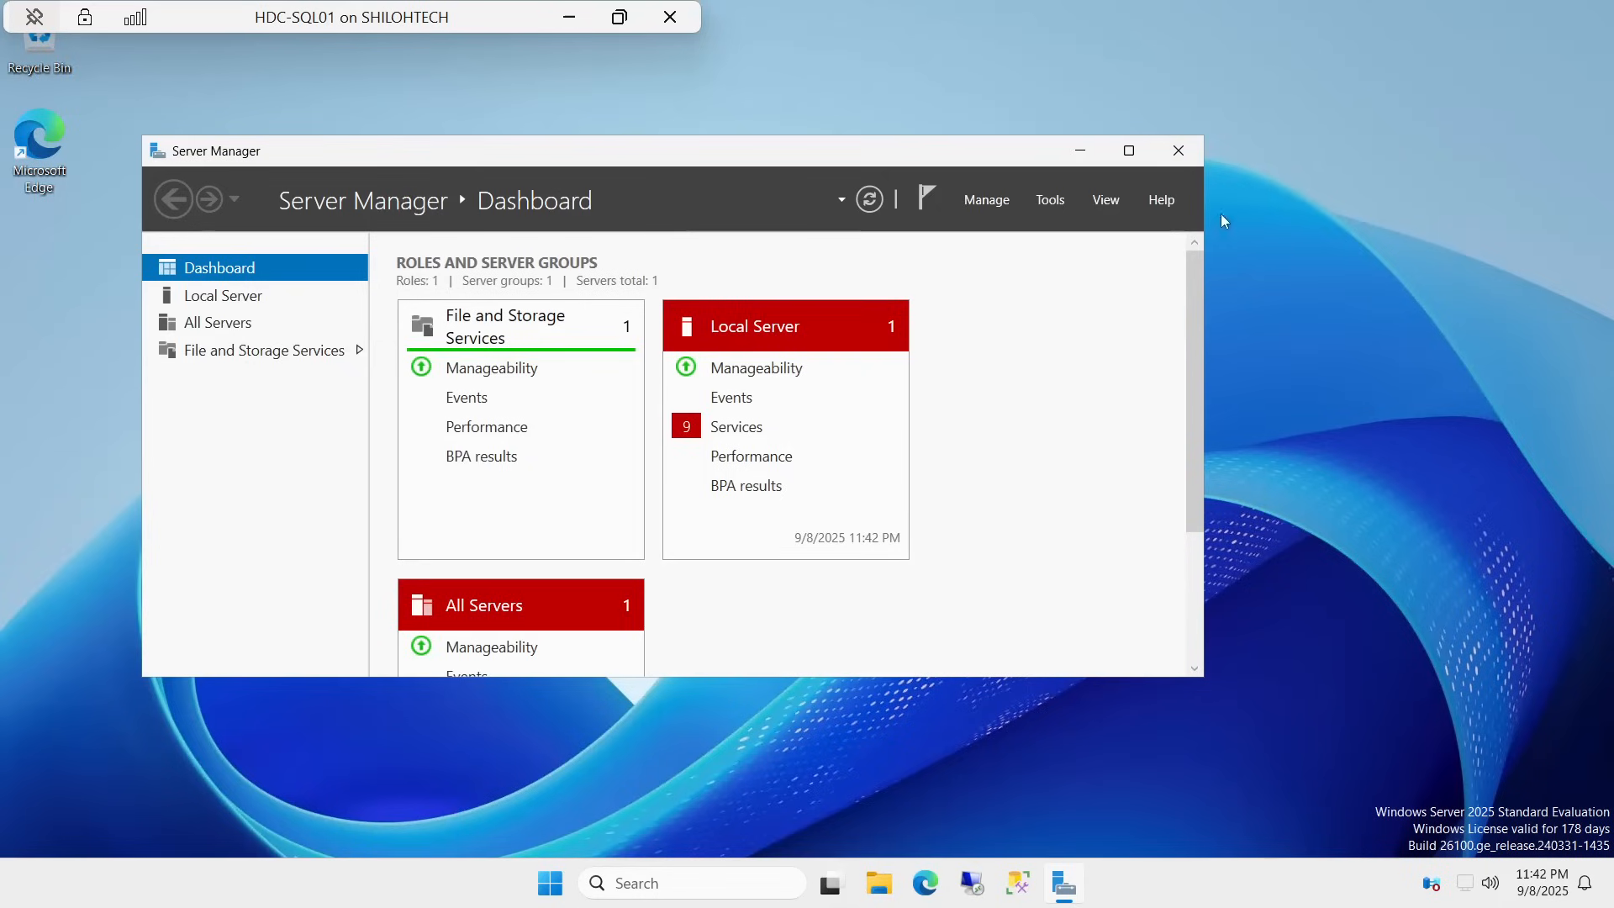
left_click(1179, 151)
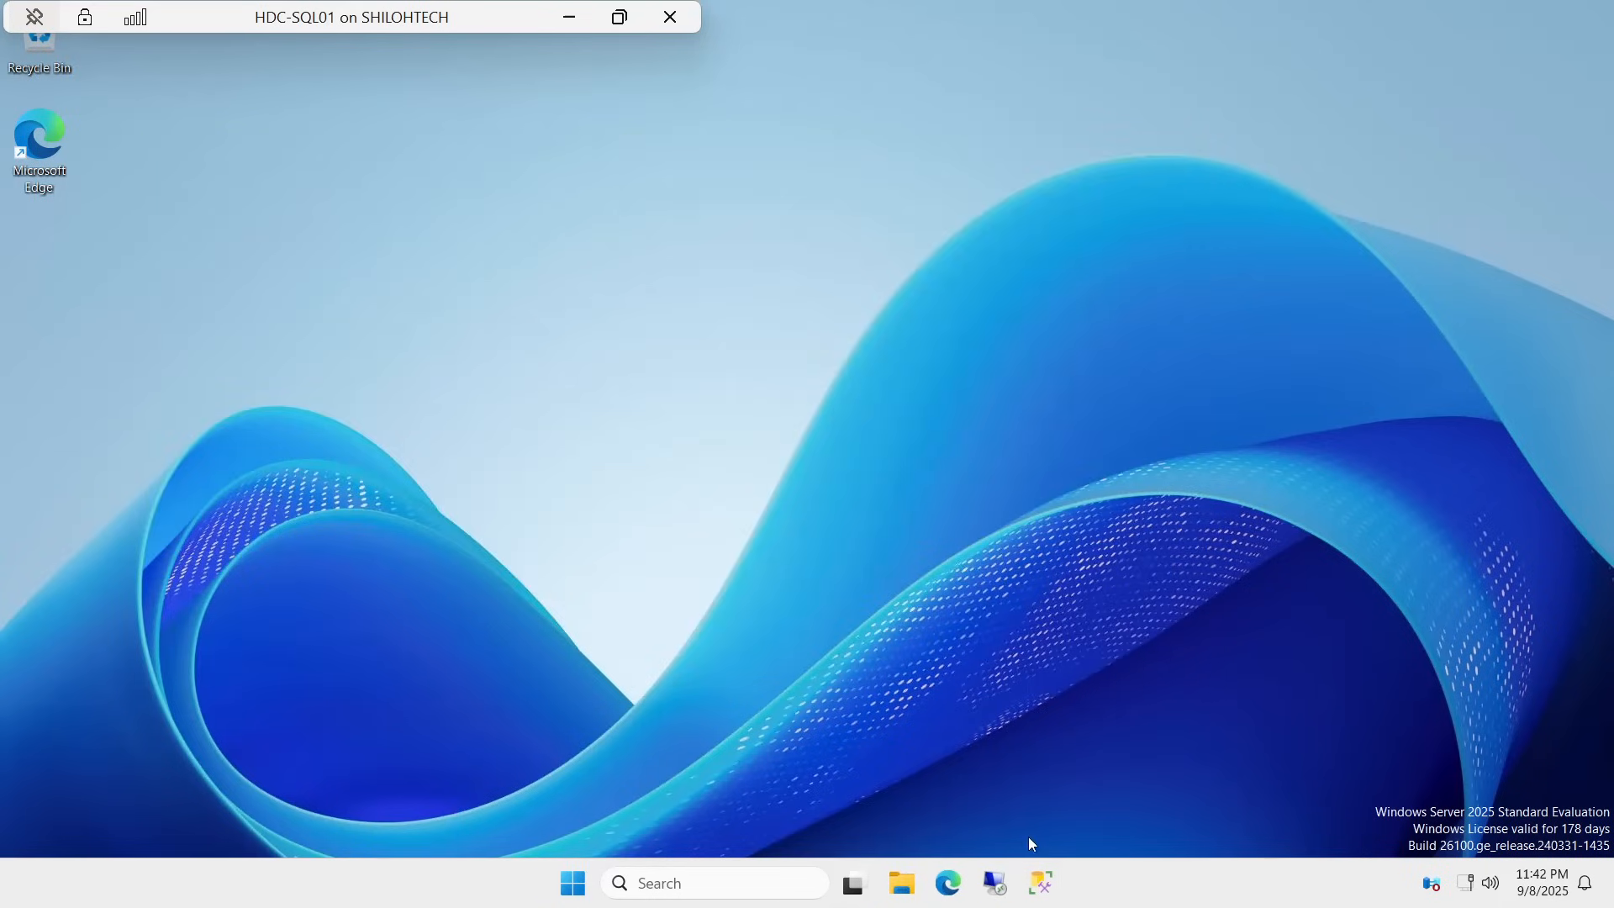
Run the sqlserver2022-kb5059390-x64 update from the SOFTWARE folder on Local Disk (C:) as administrator and approve the User Account Control request
left_click(904, 885)
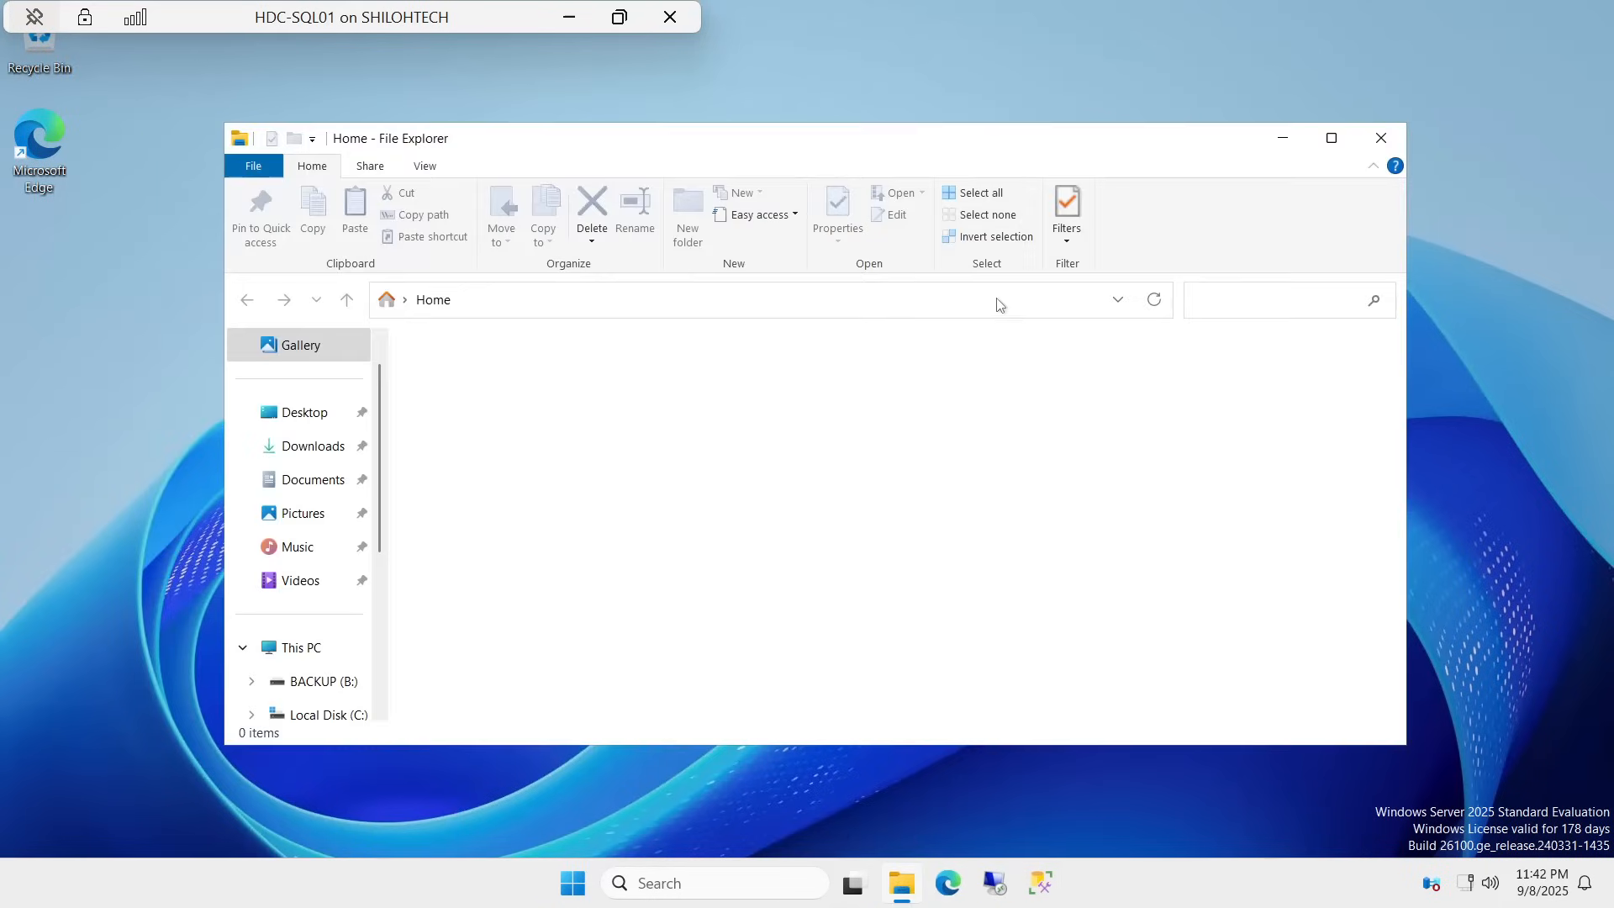
left_click(285, 647)
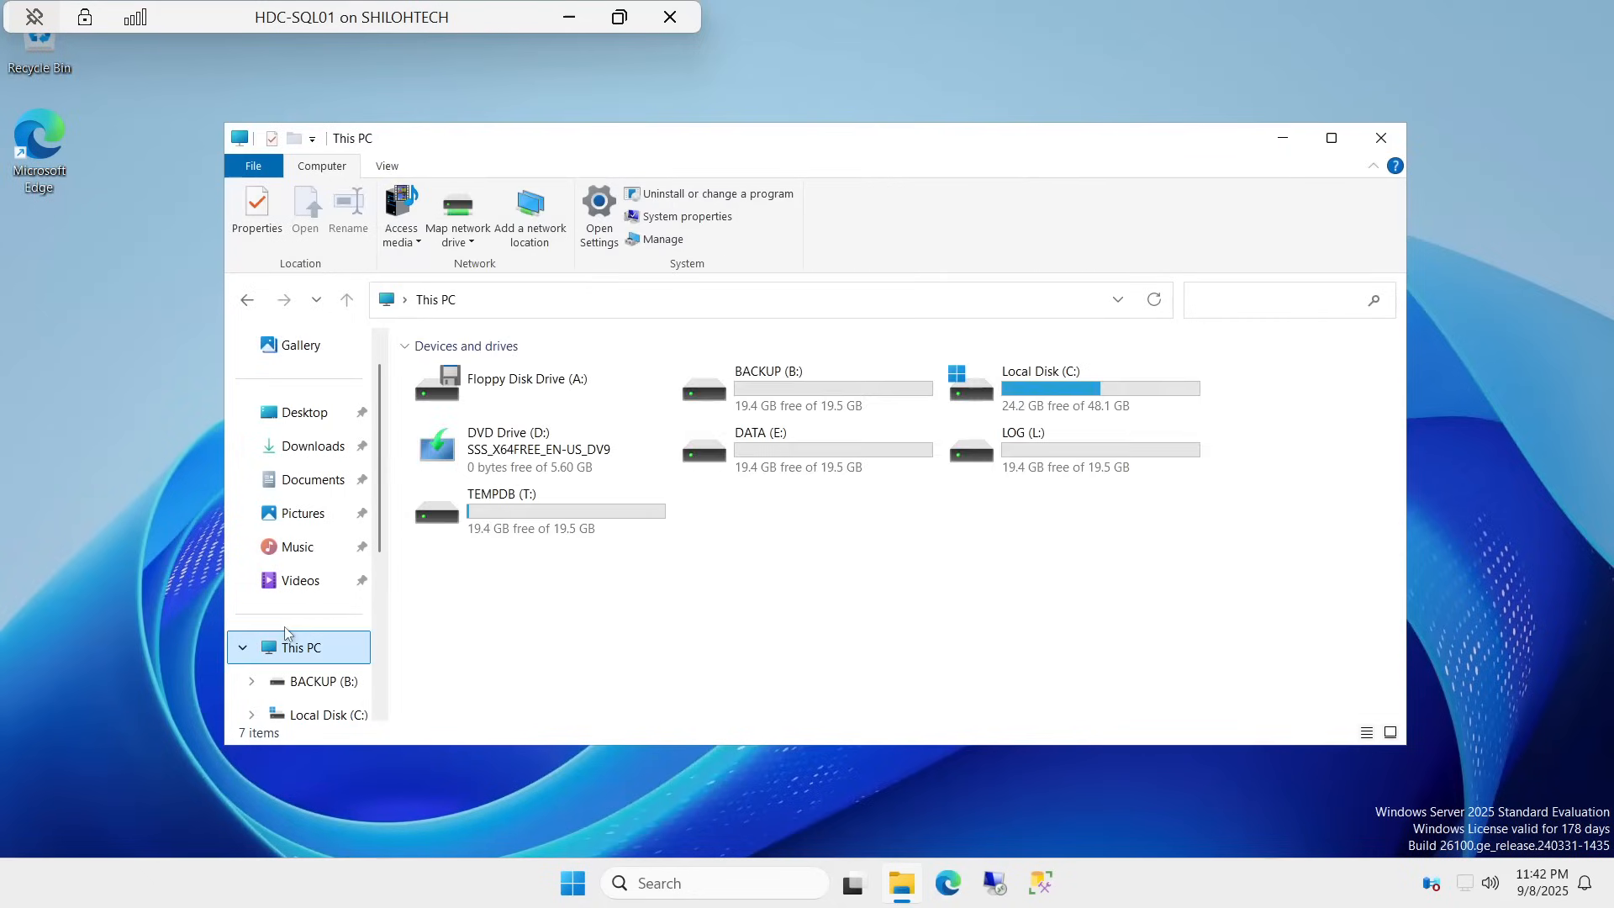
double_click(1073, 391)
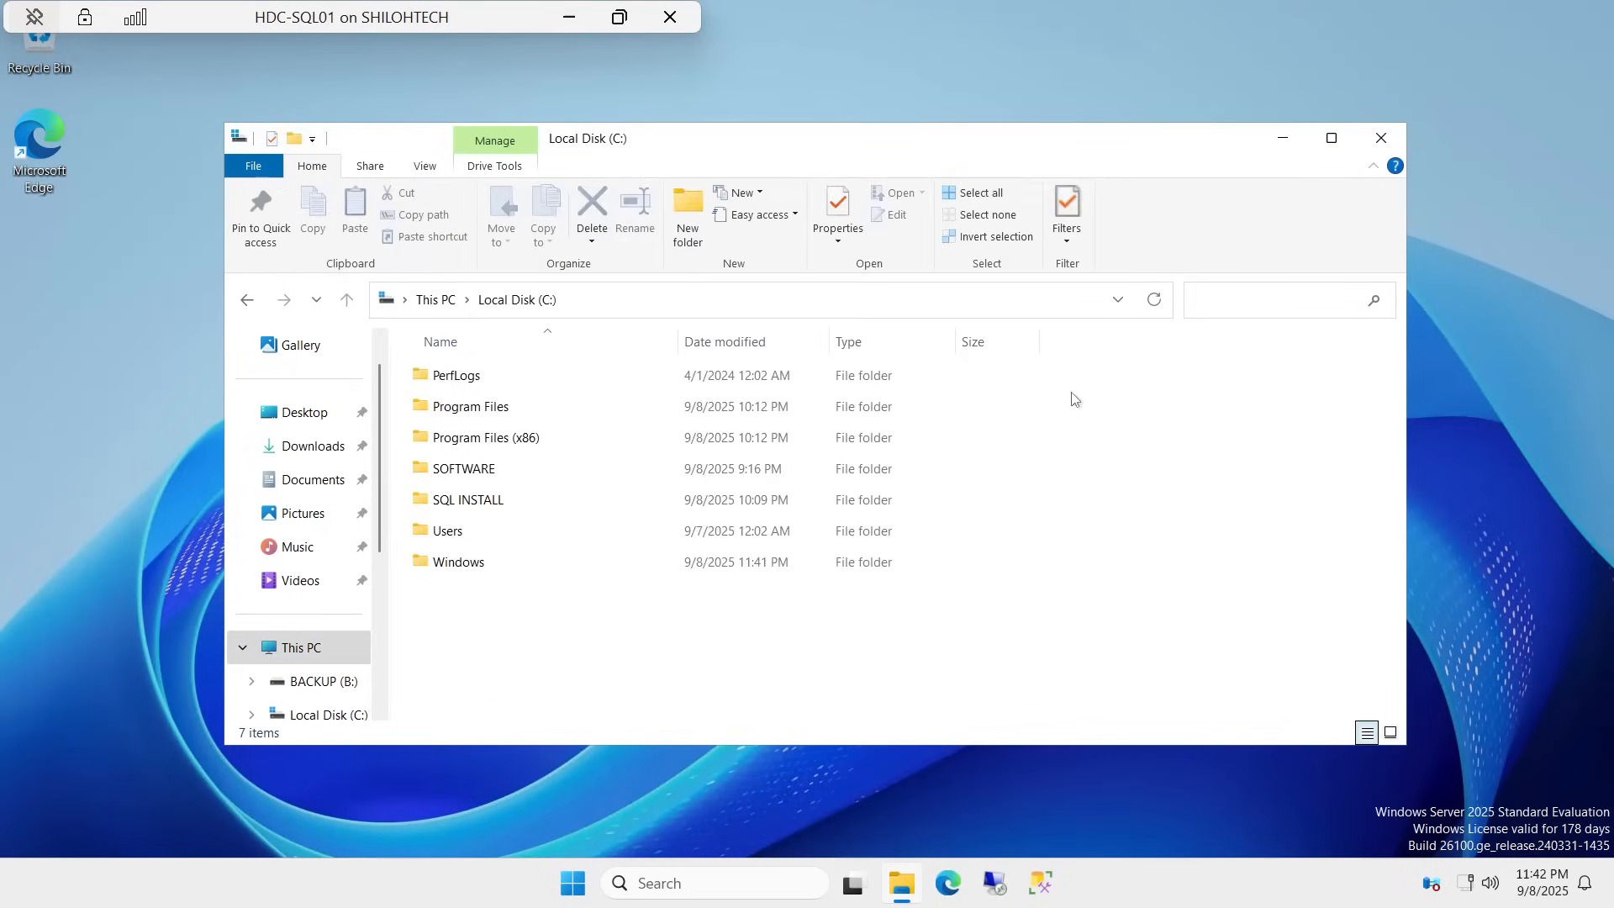
left_click(478, 471)
double_click(478, 471)
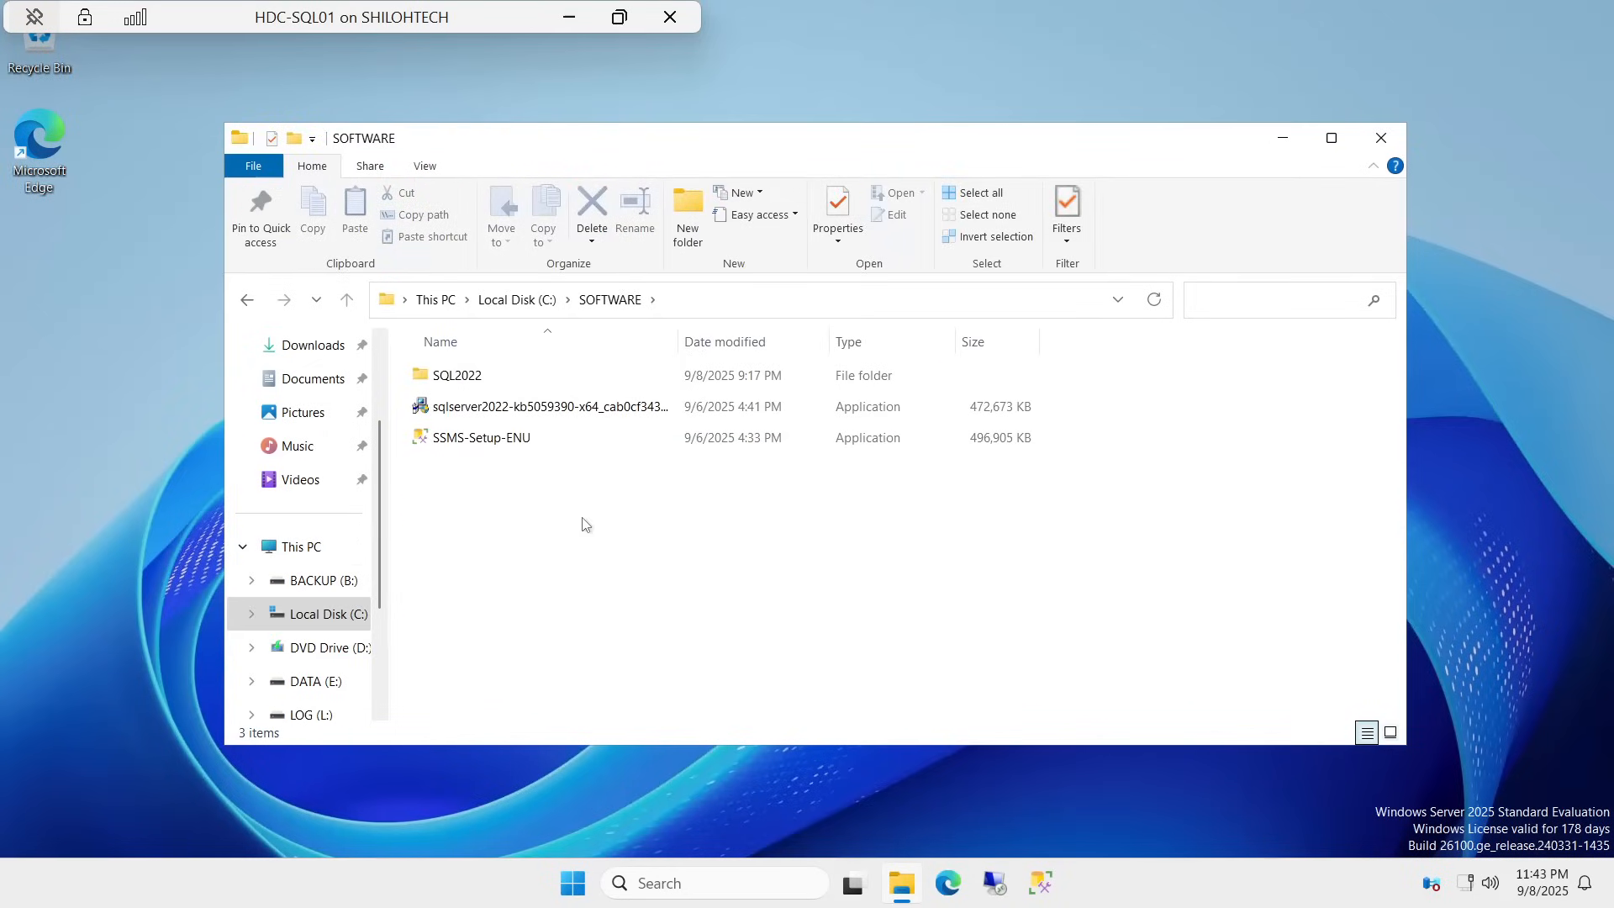
left_click(533, 410)
right_click(533, 411)
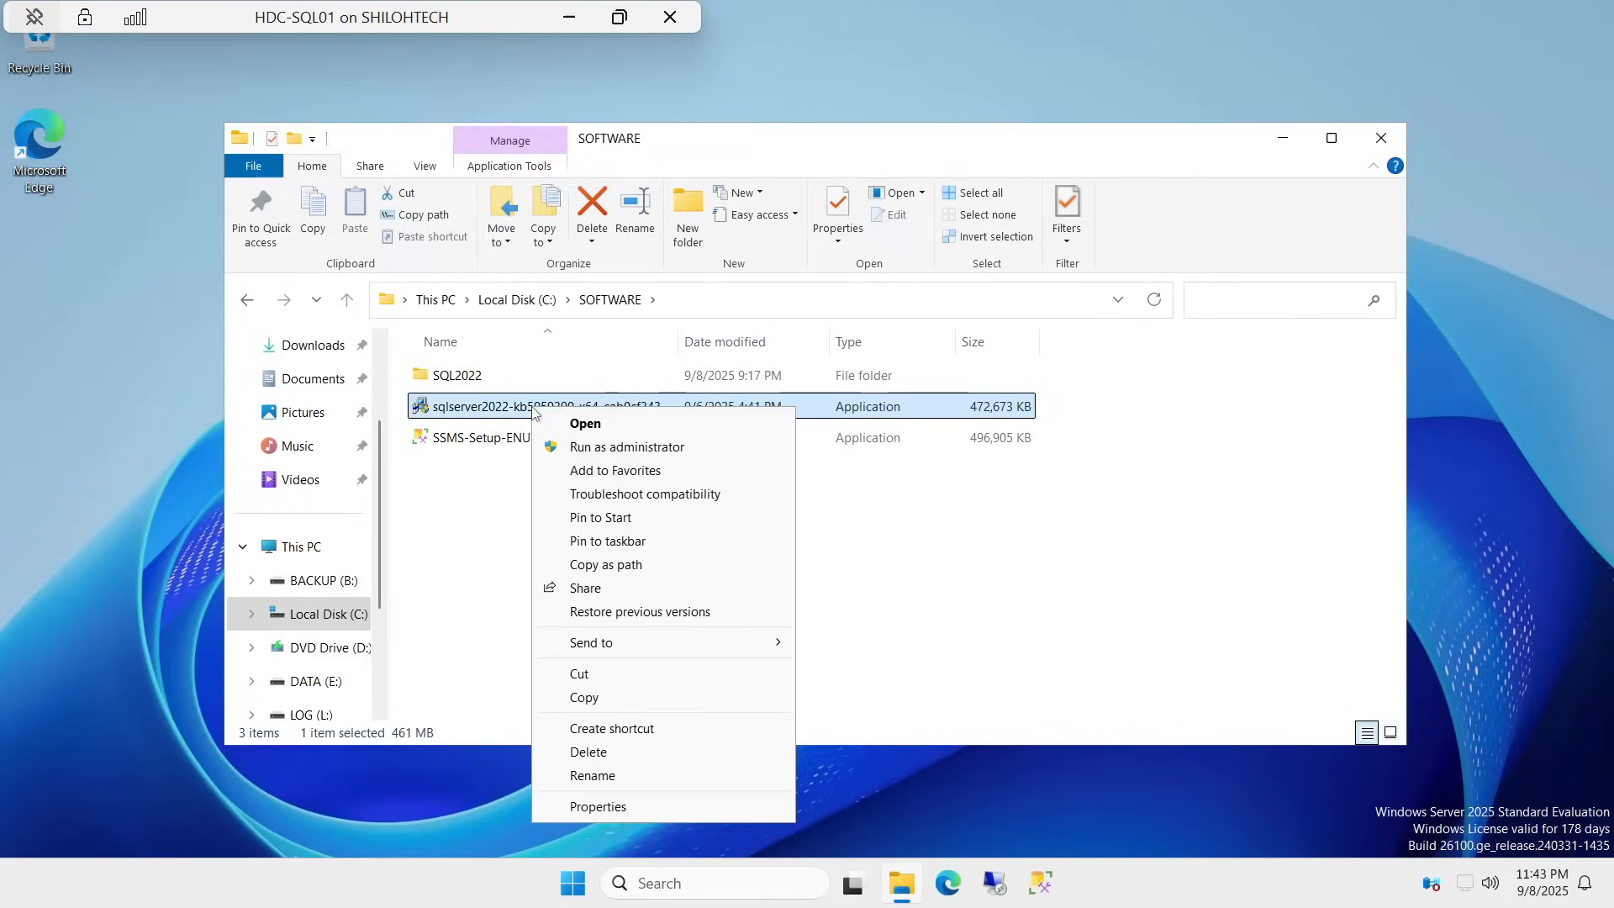
left_click(644, 445)
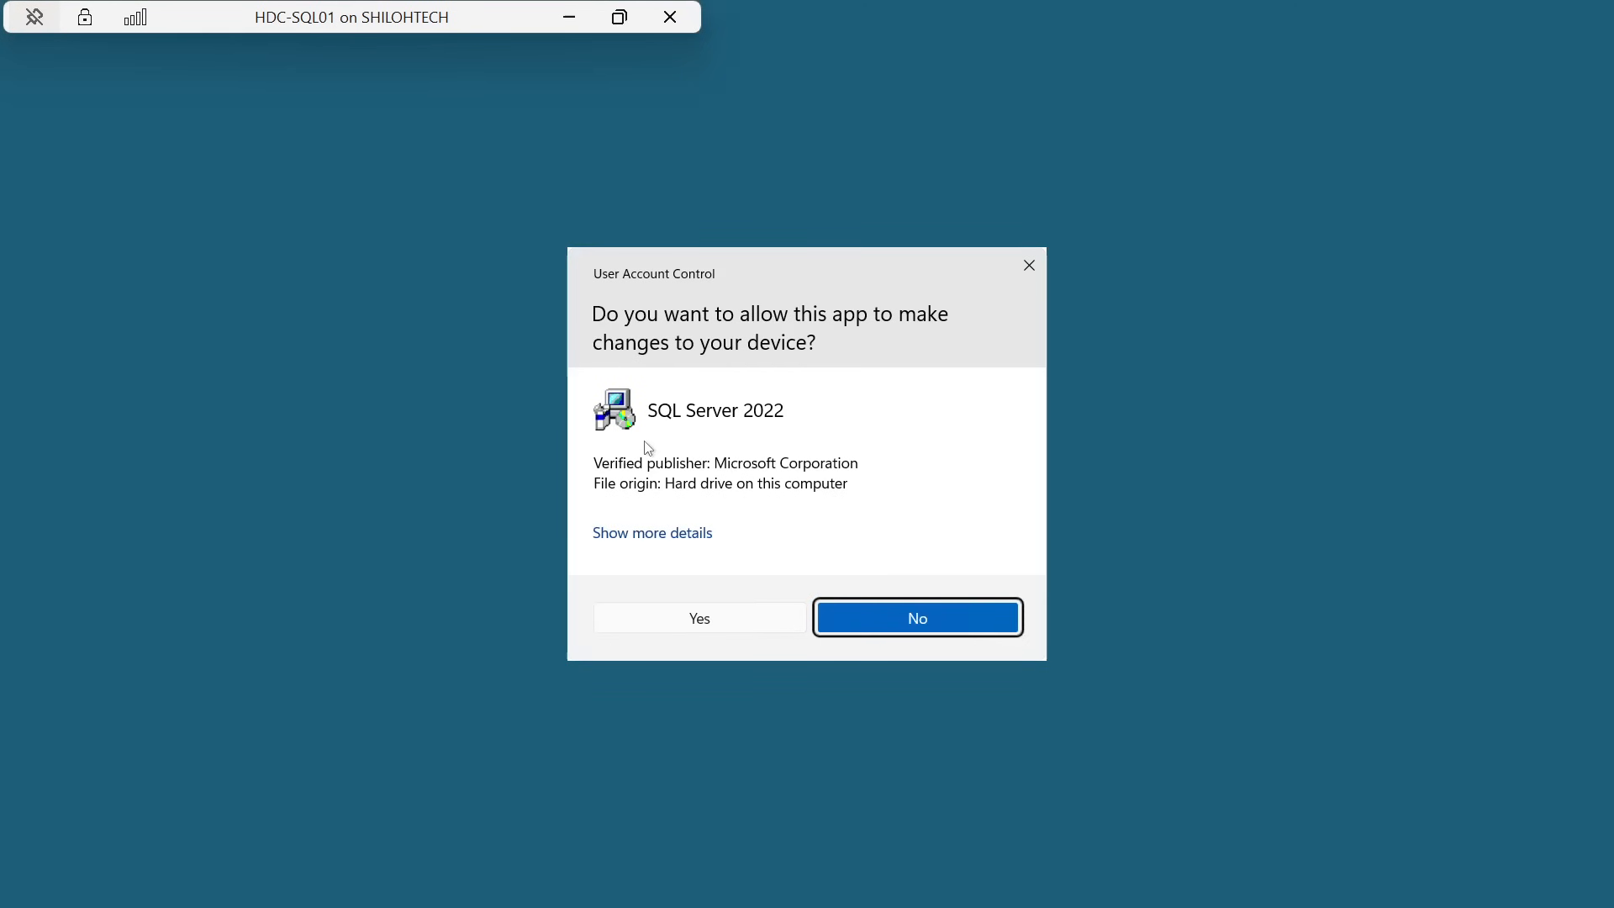
left_click(707, 611)
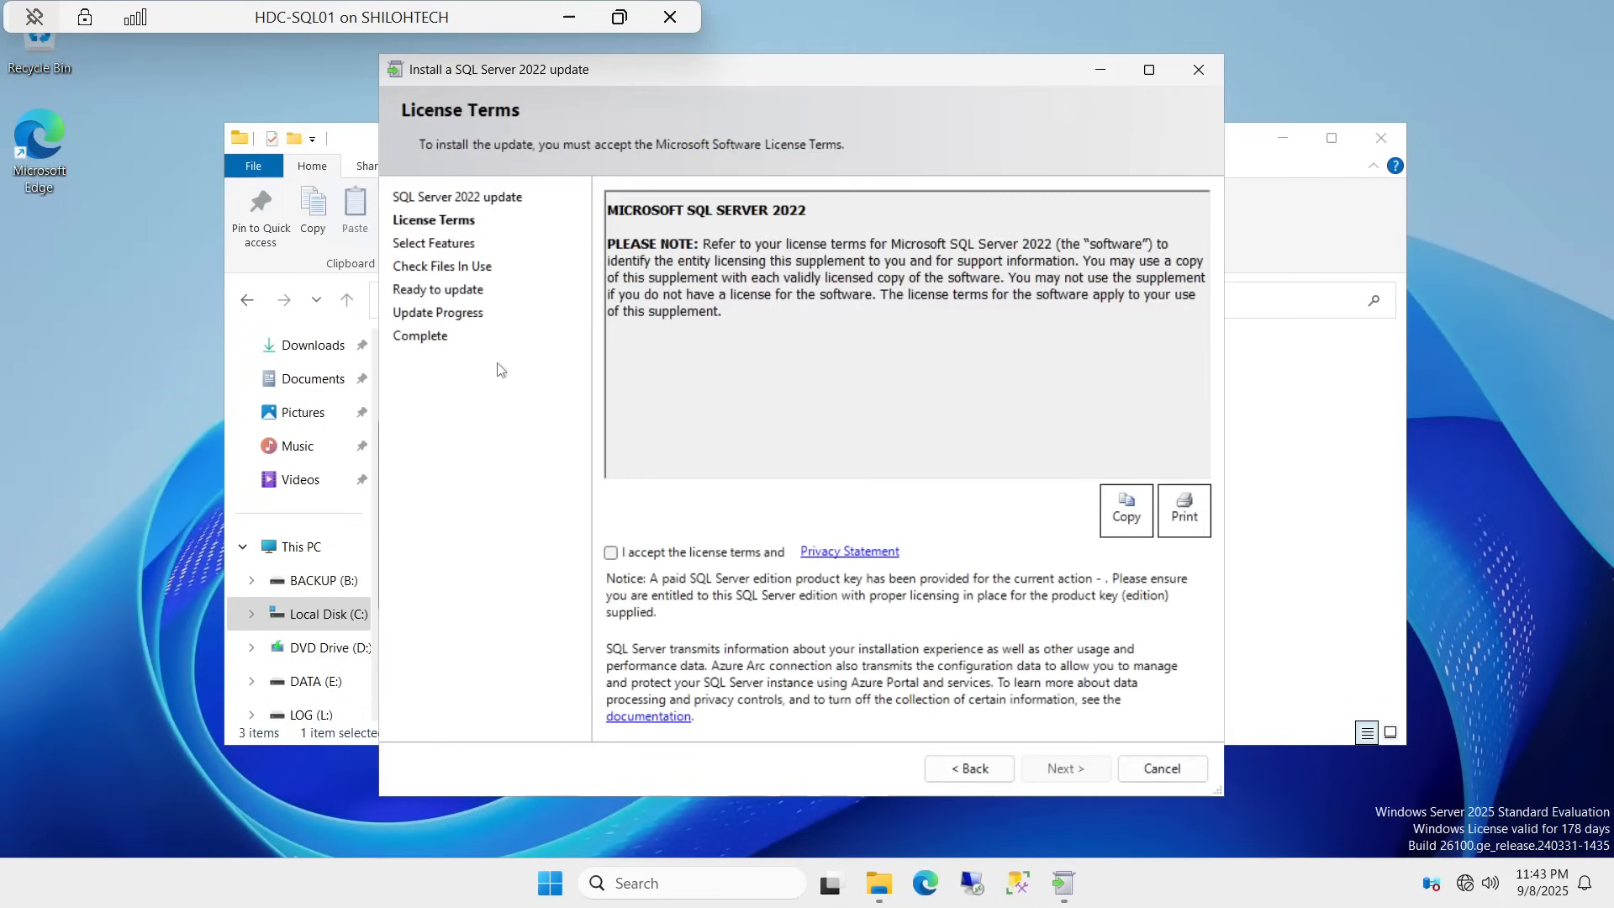
Accept the license terms, install the update on the MSSQLSERVER instance with its preselected features, and close the completed wizard
left_click(612, 553)
left_click(1081, 774)
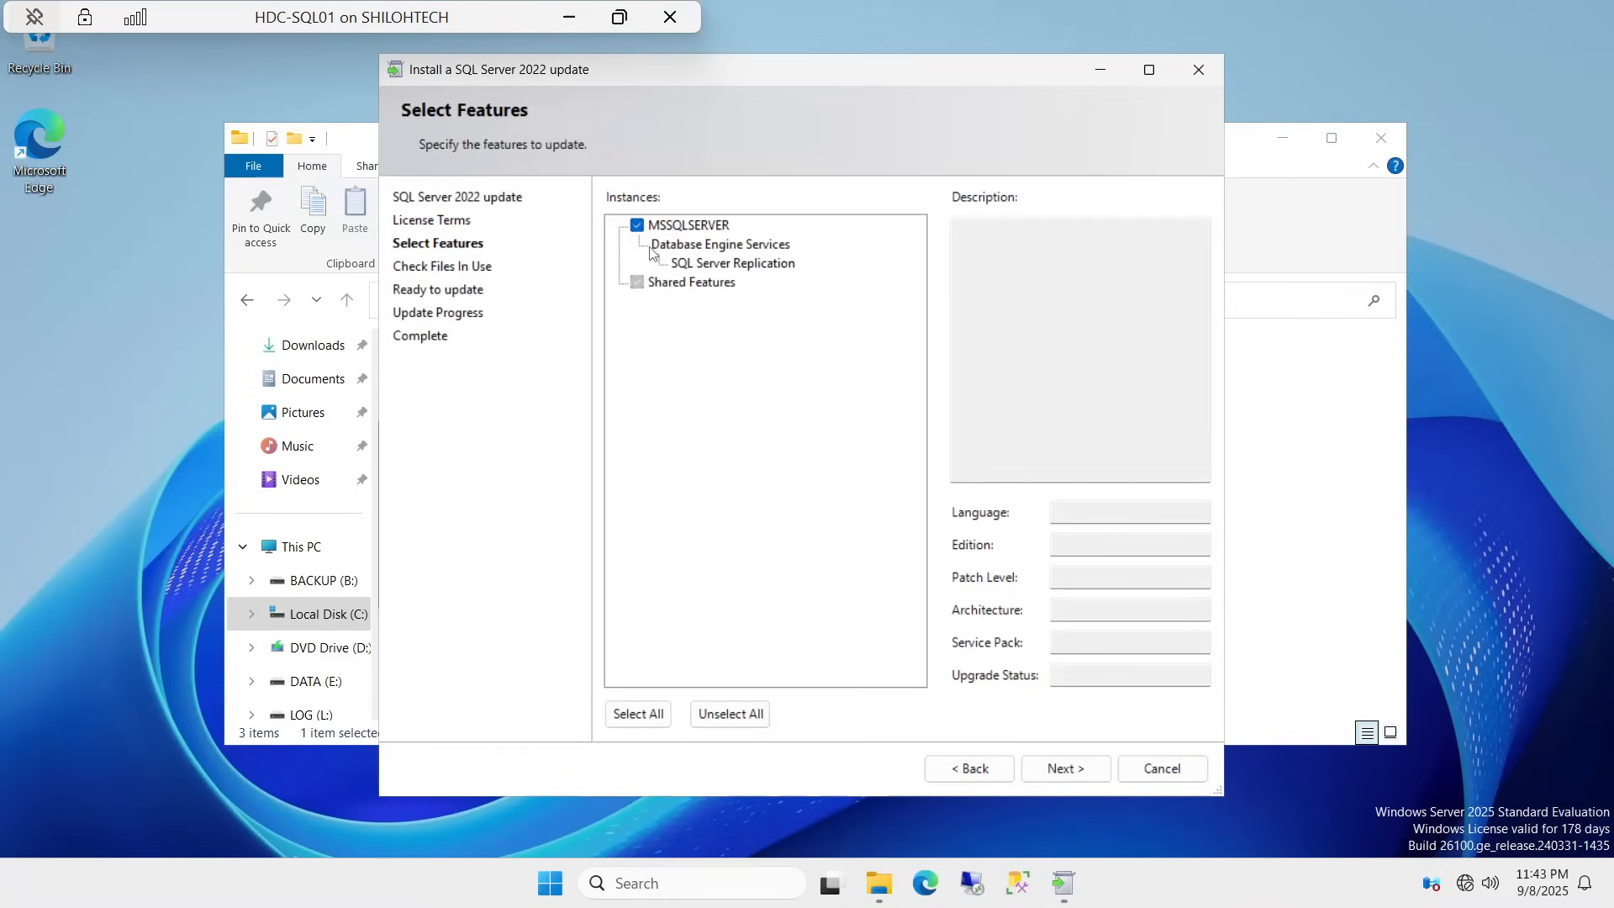
left_click(1069, 767)
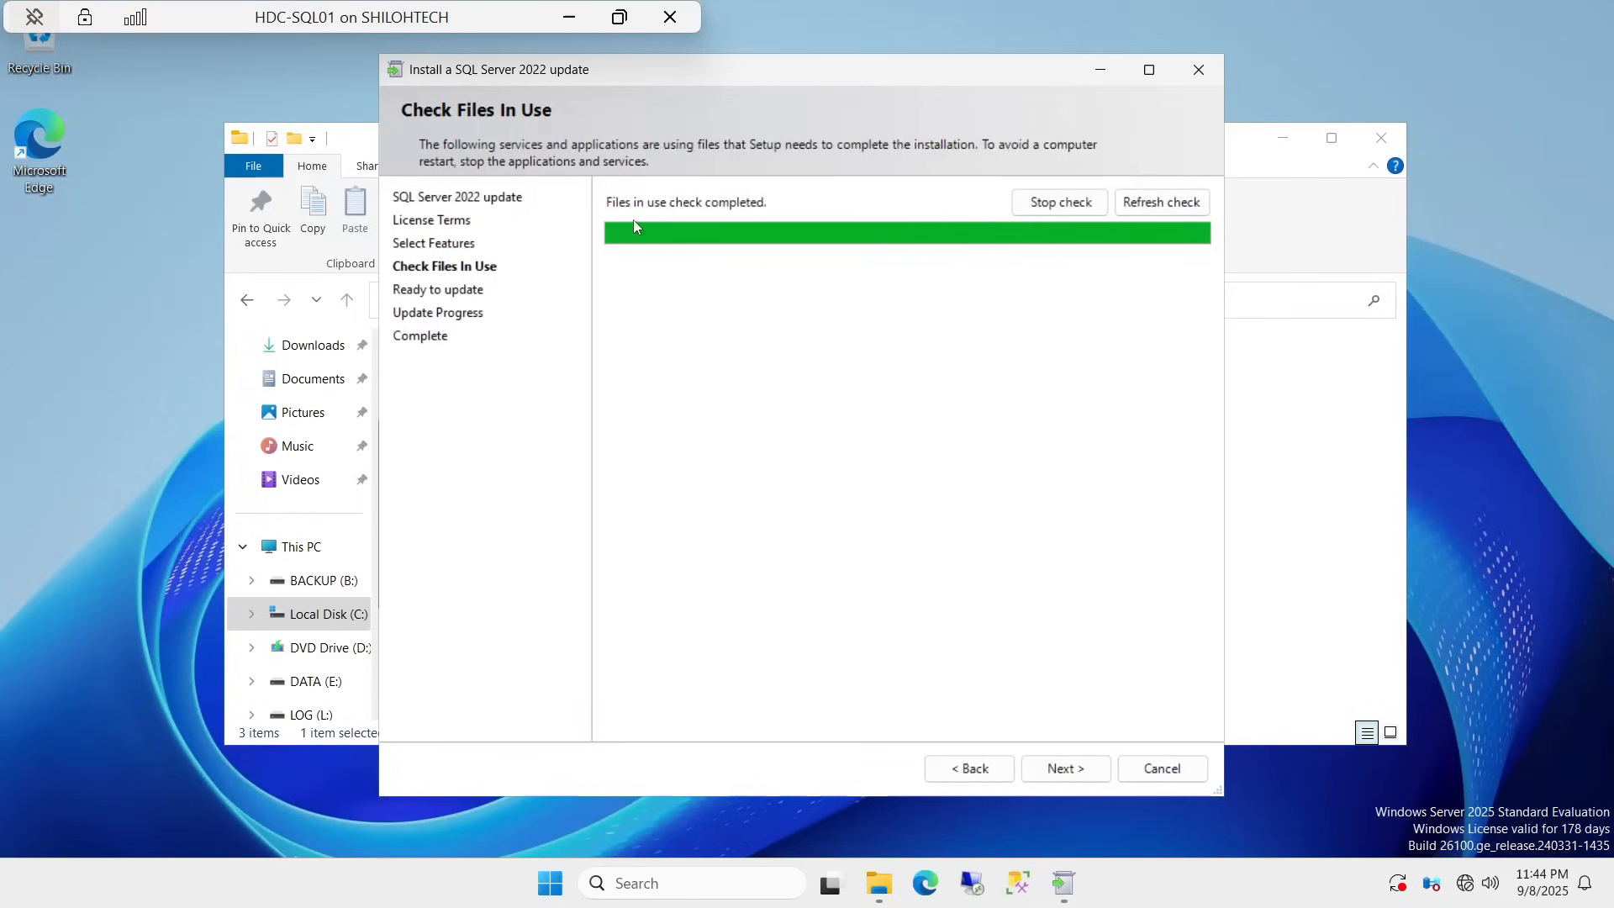
left_click(1057, 767)
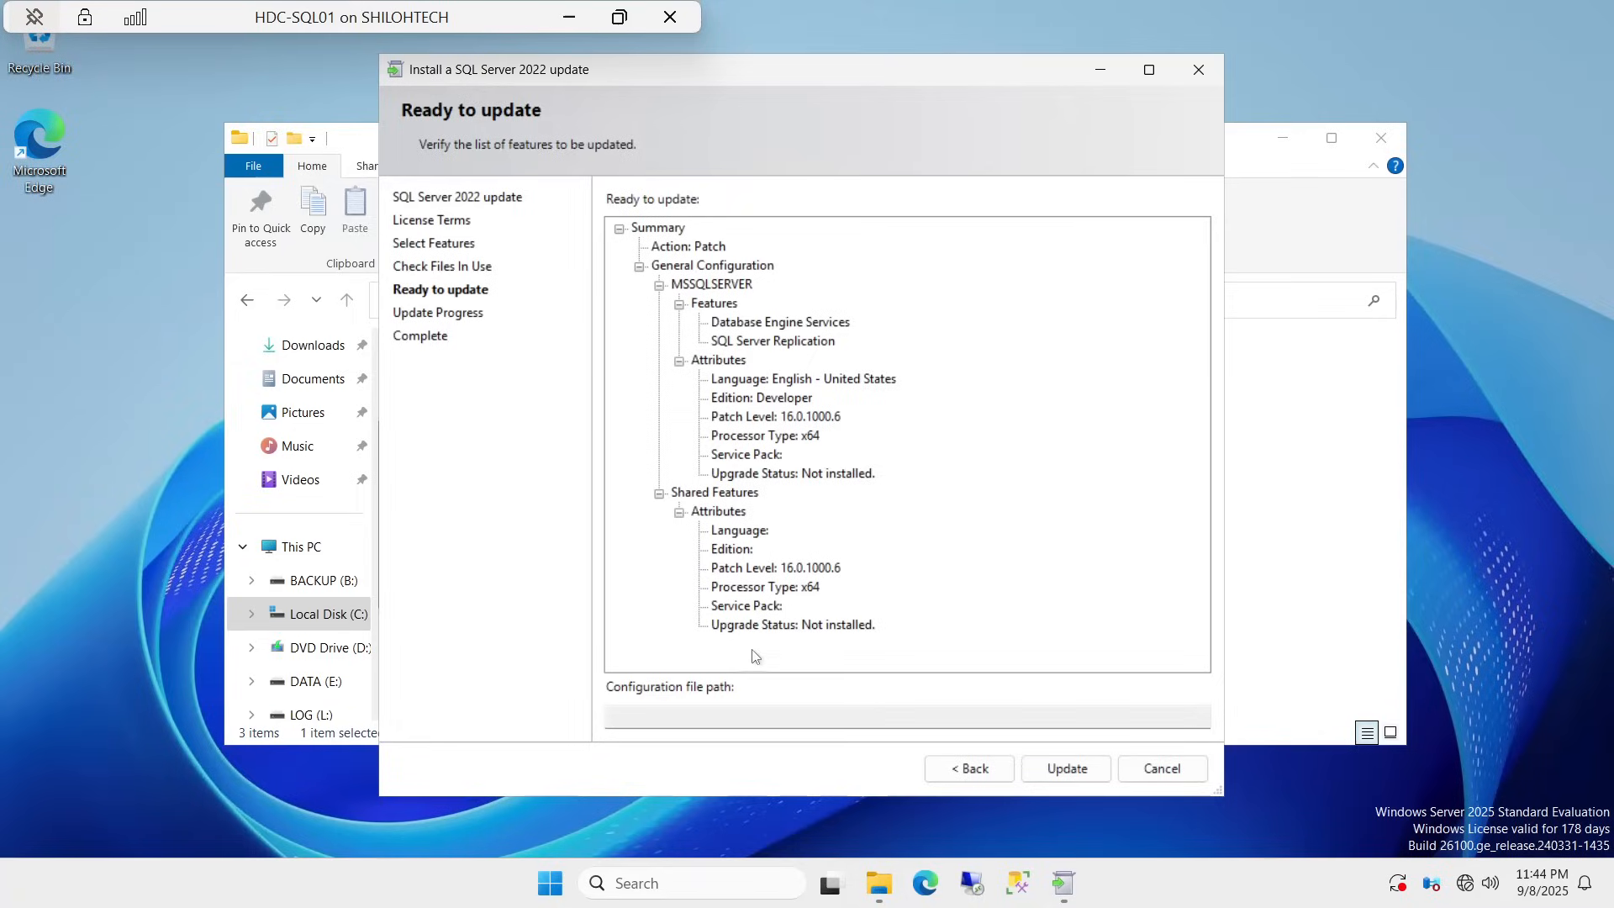
left_click(1066, 768)
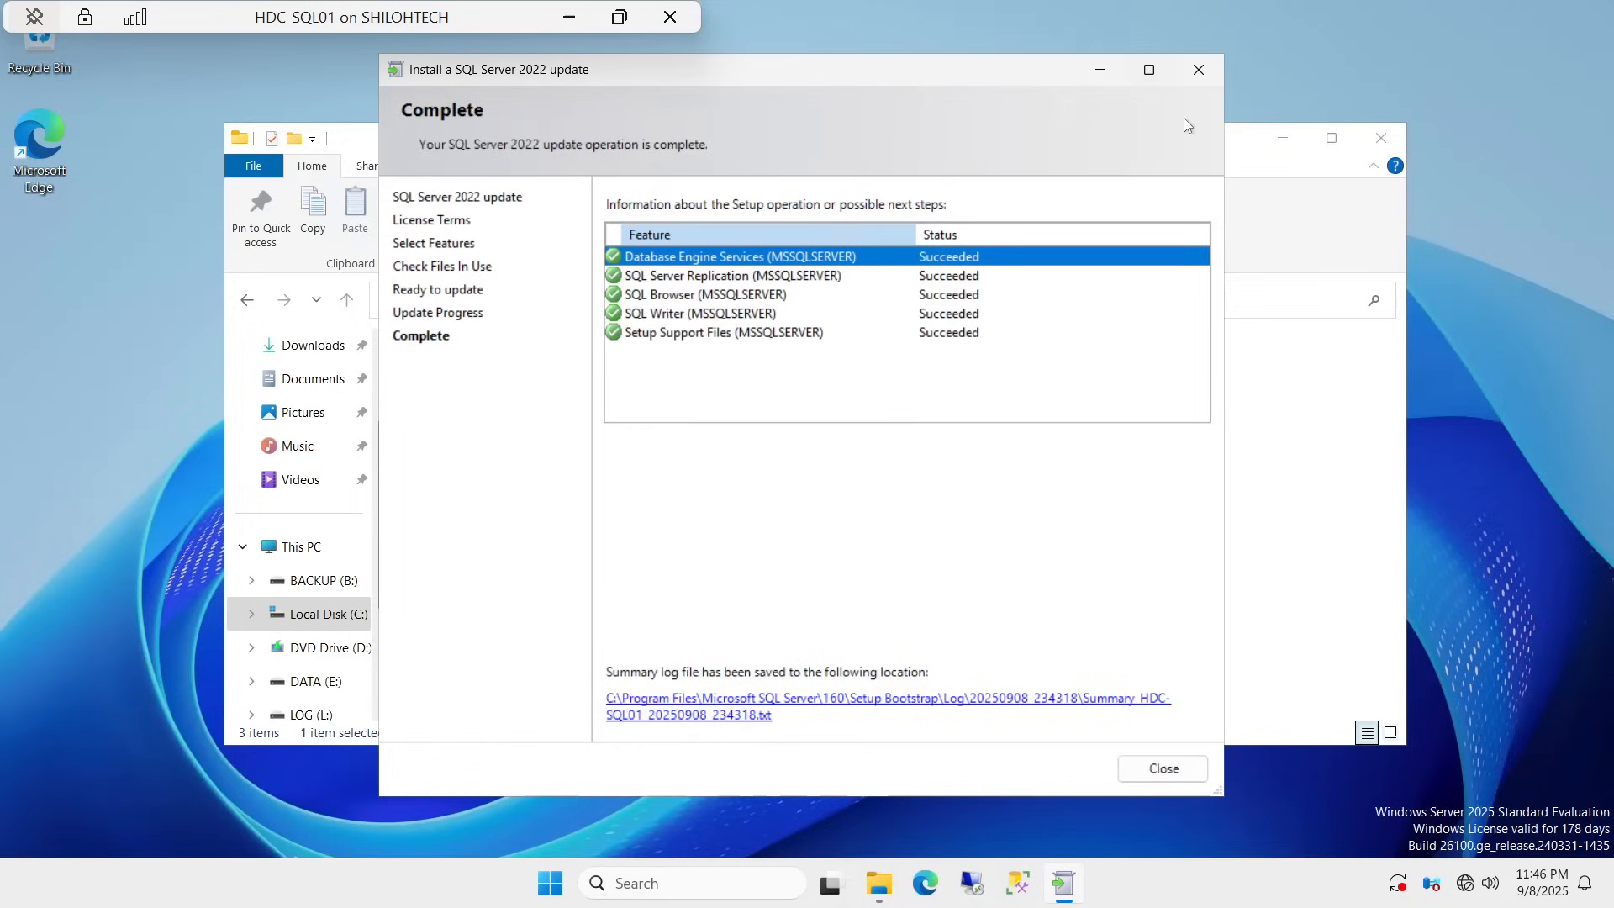
left_click(1207, 76)
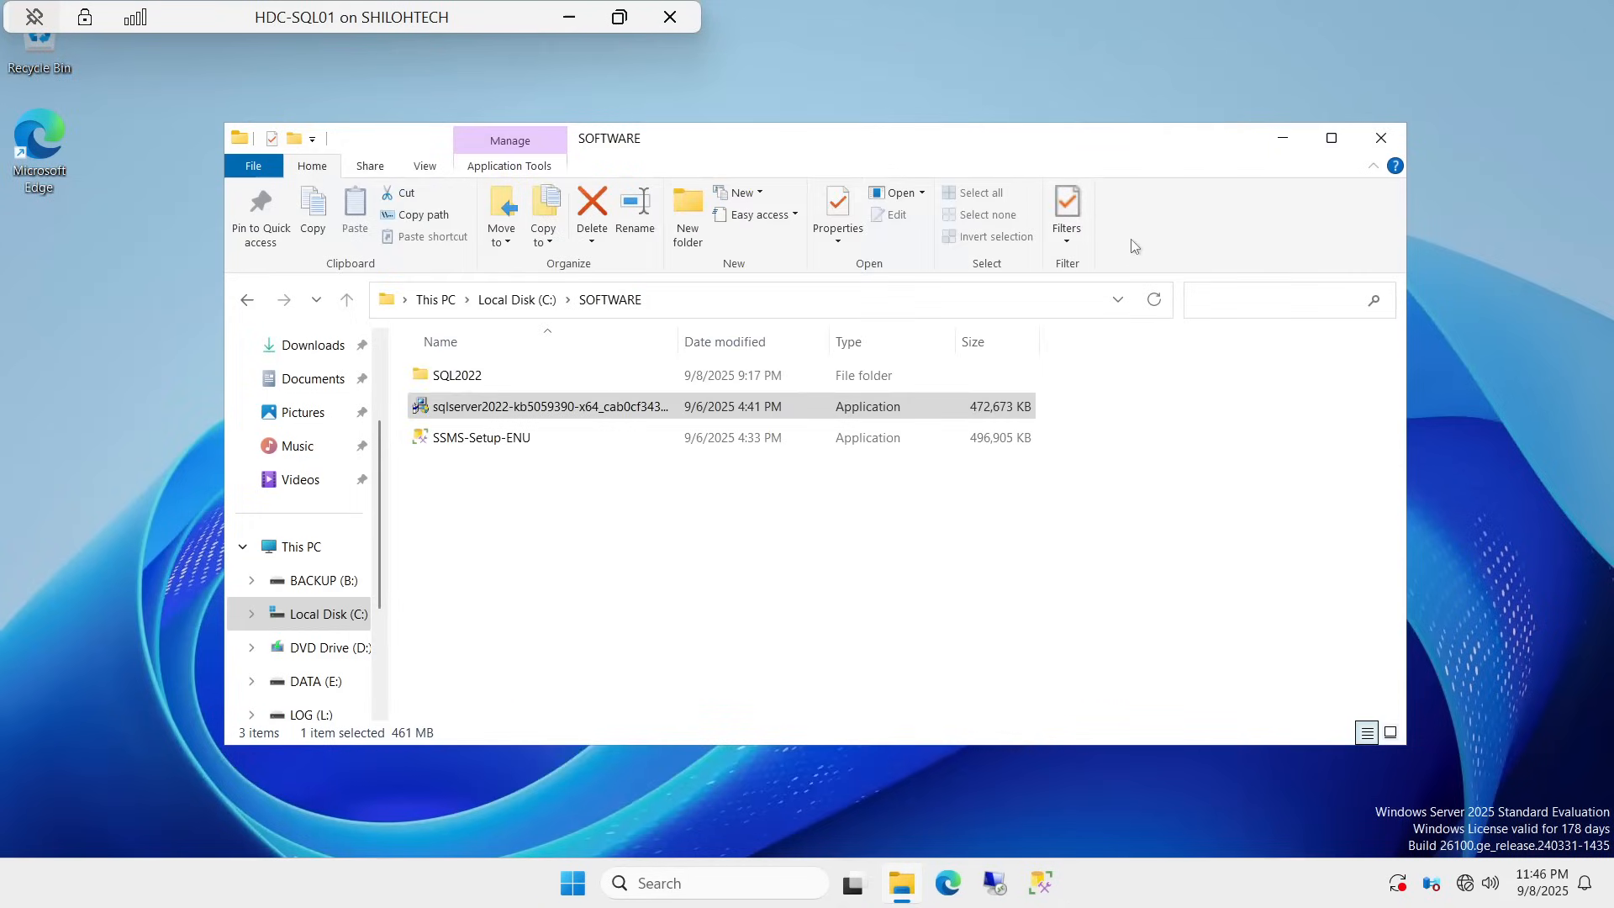
Minimize the SOFTWARE folder window, then launch SQL Server Management Studio and connect to the HDC-SQL01 Database Engine with Windows Authentication
left_click(1282, 137)
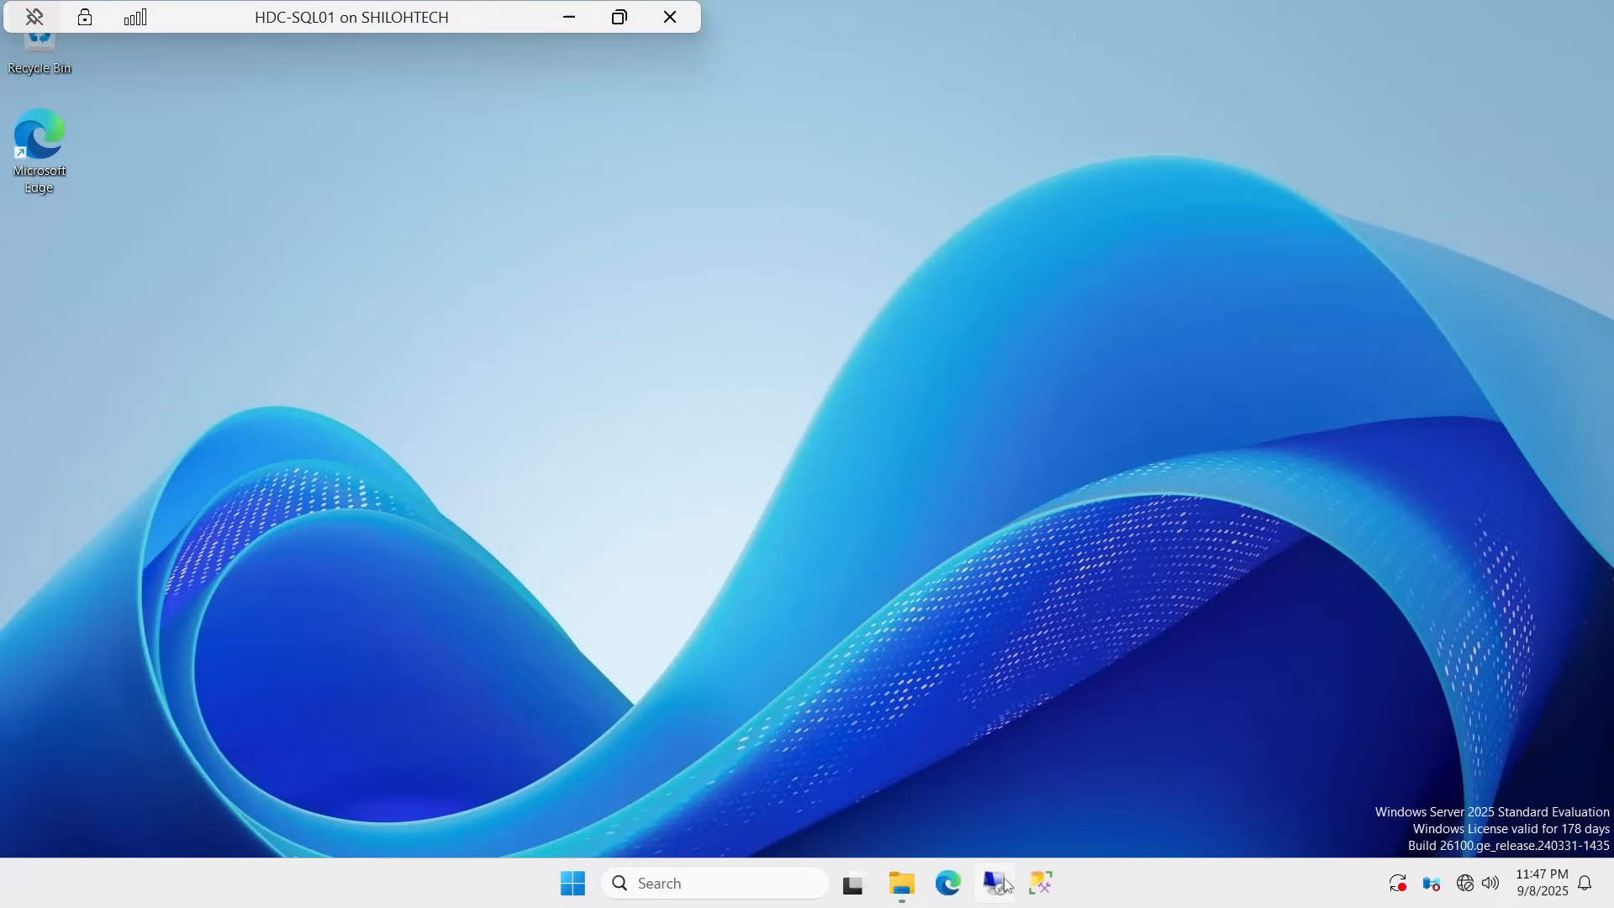
left_click(1046, 890)
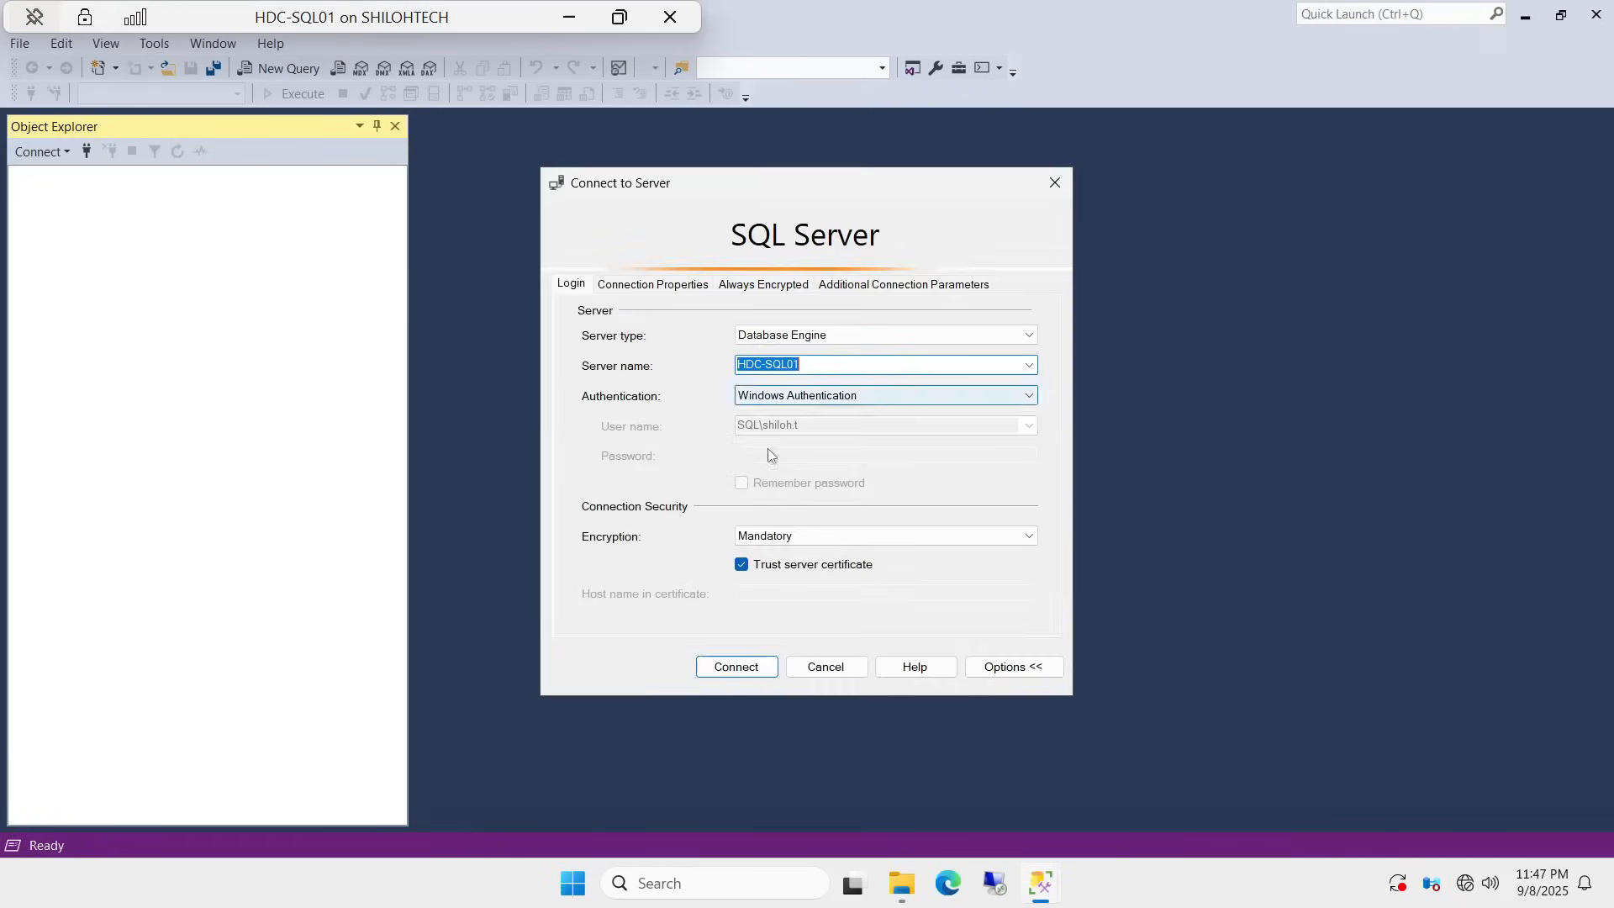
left_click(736, 666)
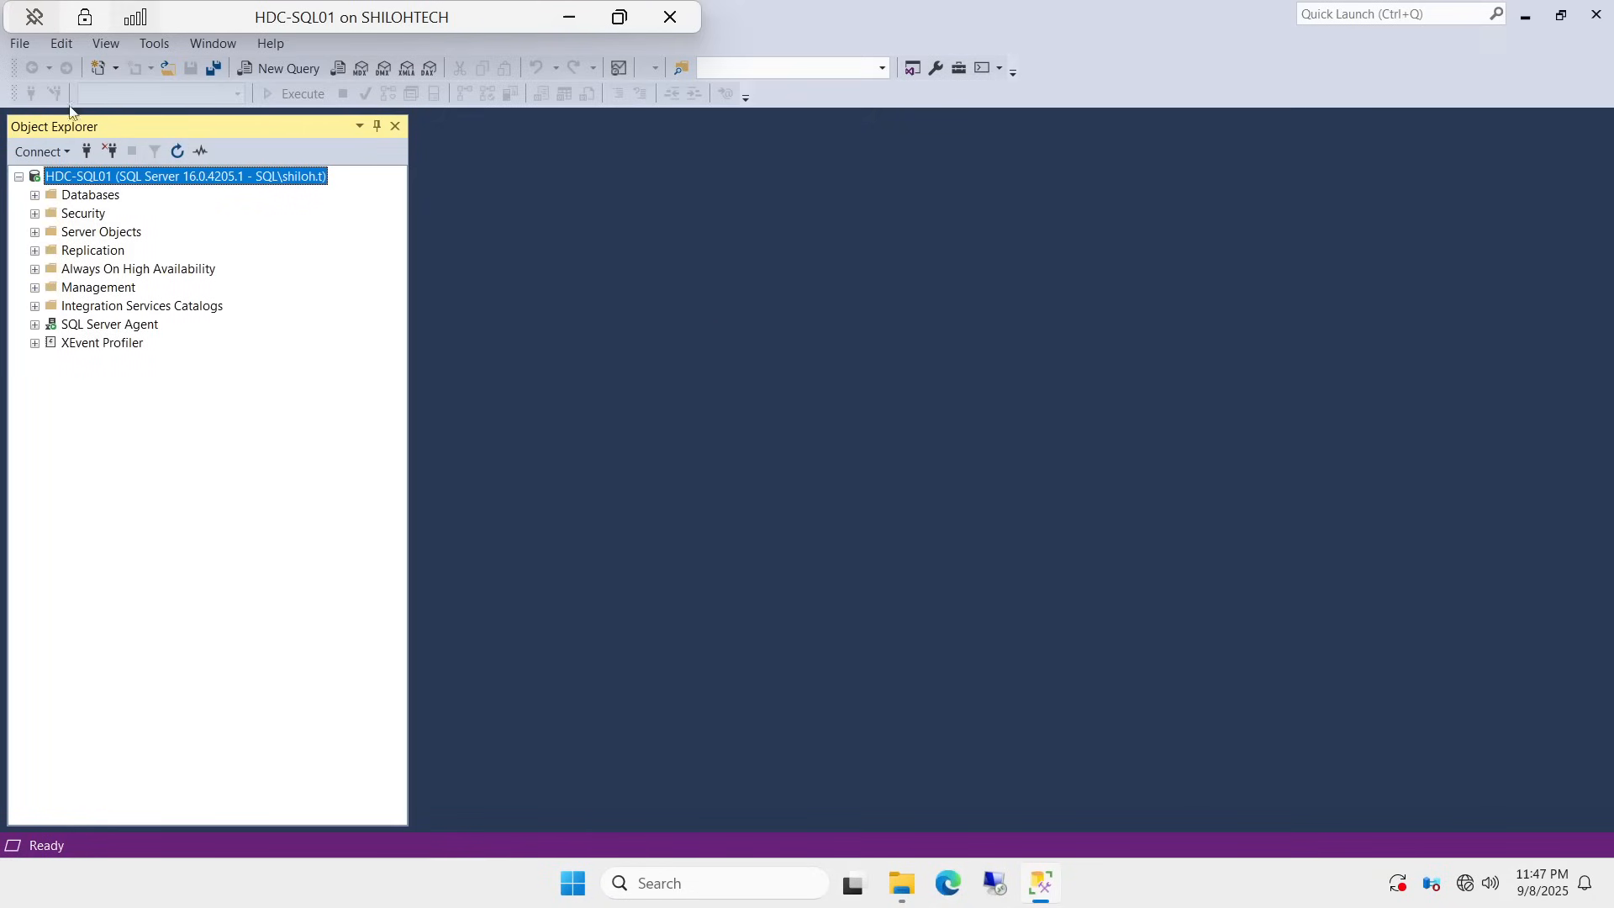
right_click(189, 173)
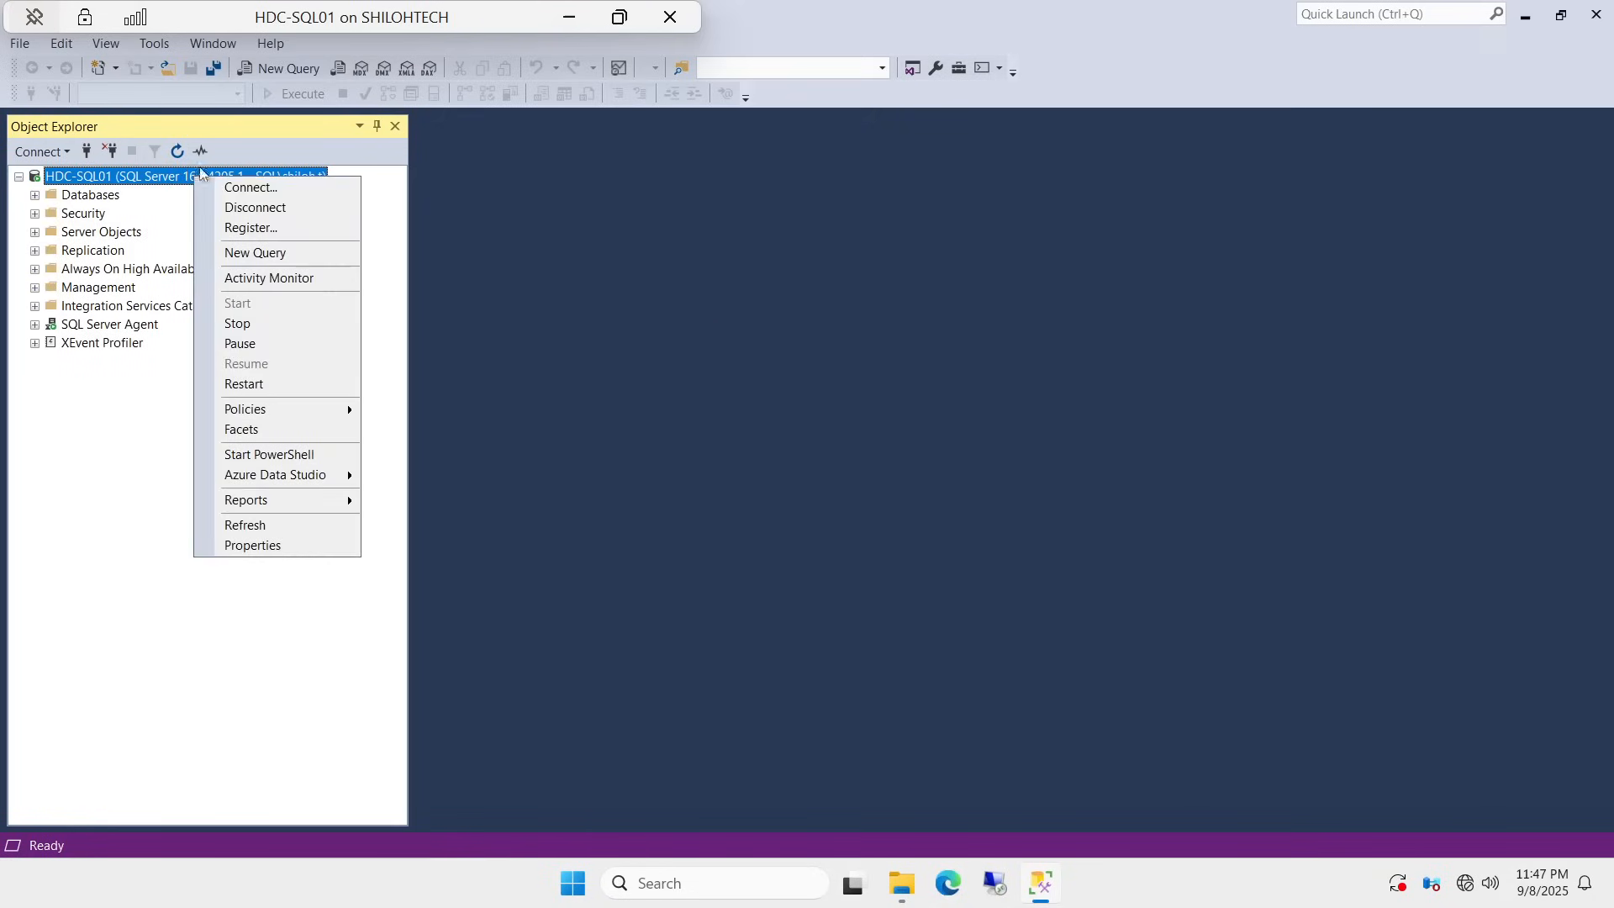
left_click(286, 253)
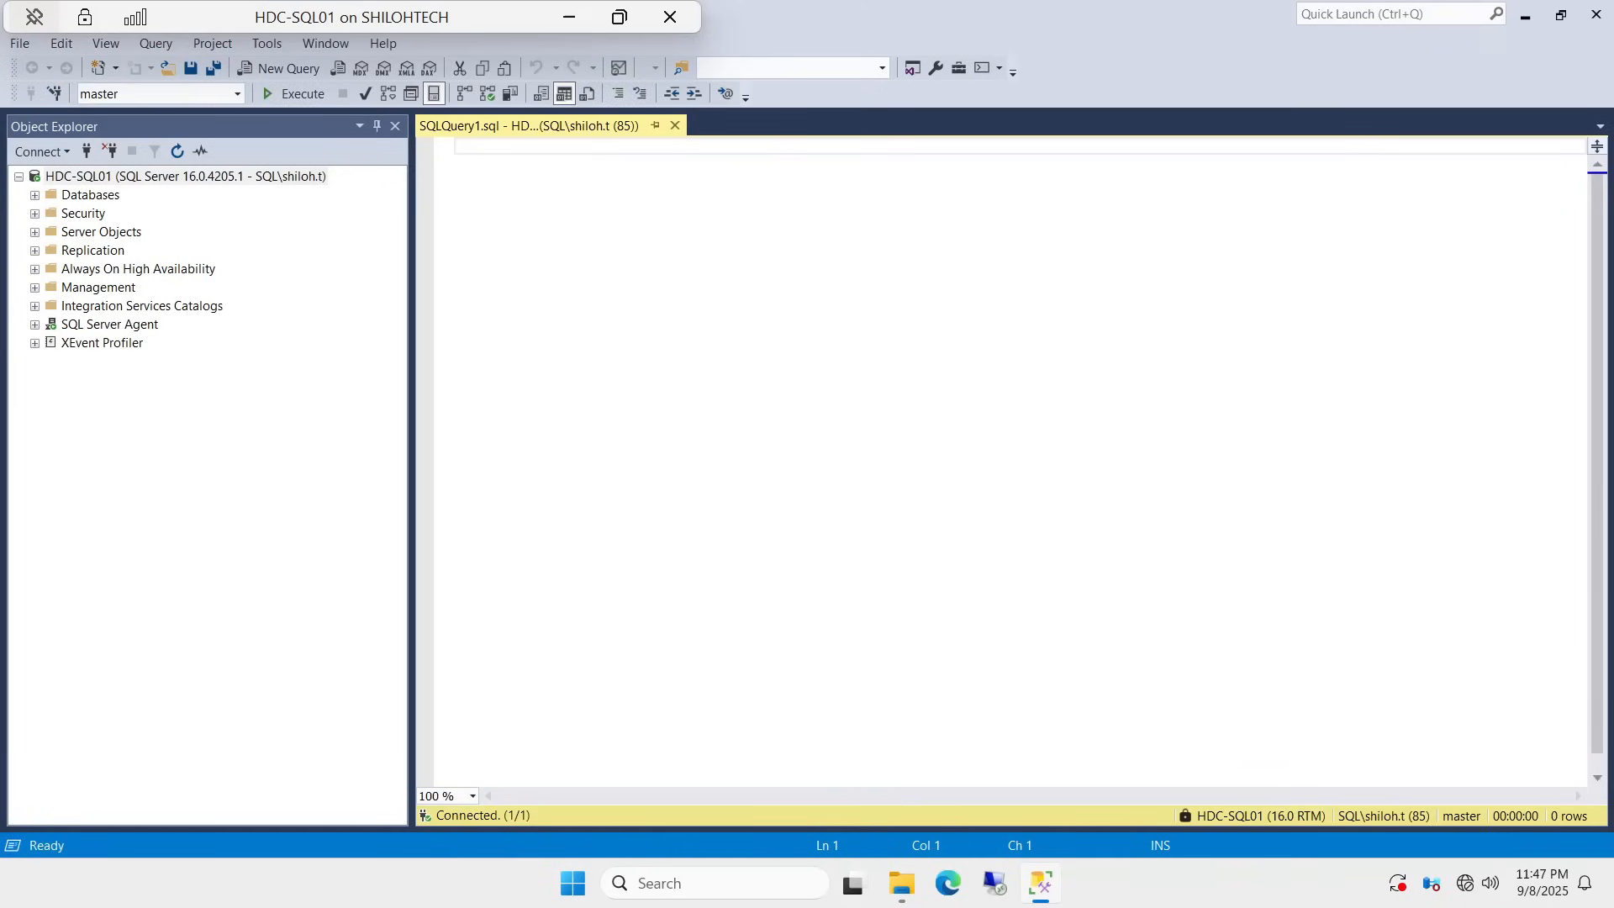
type("select")
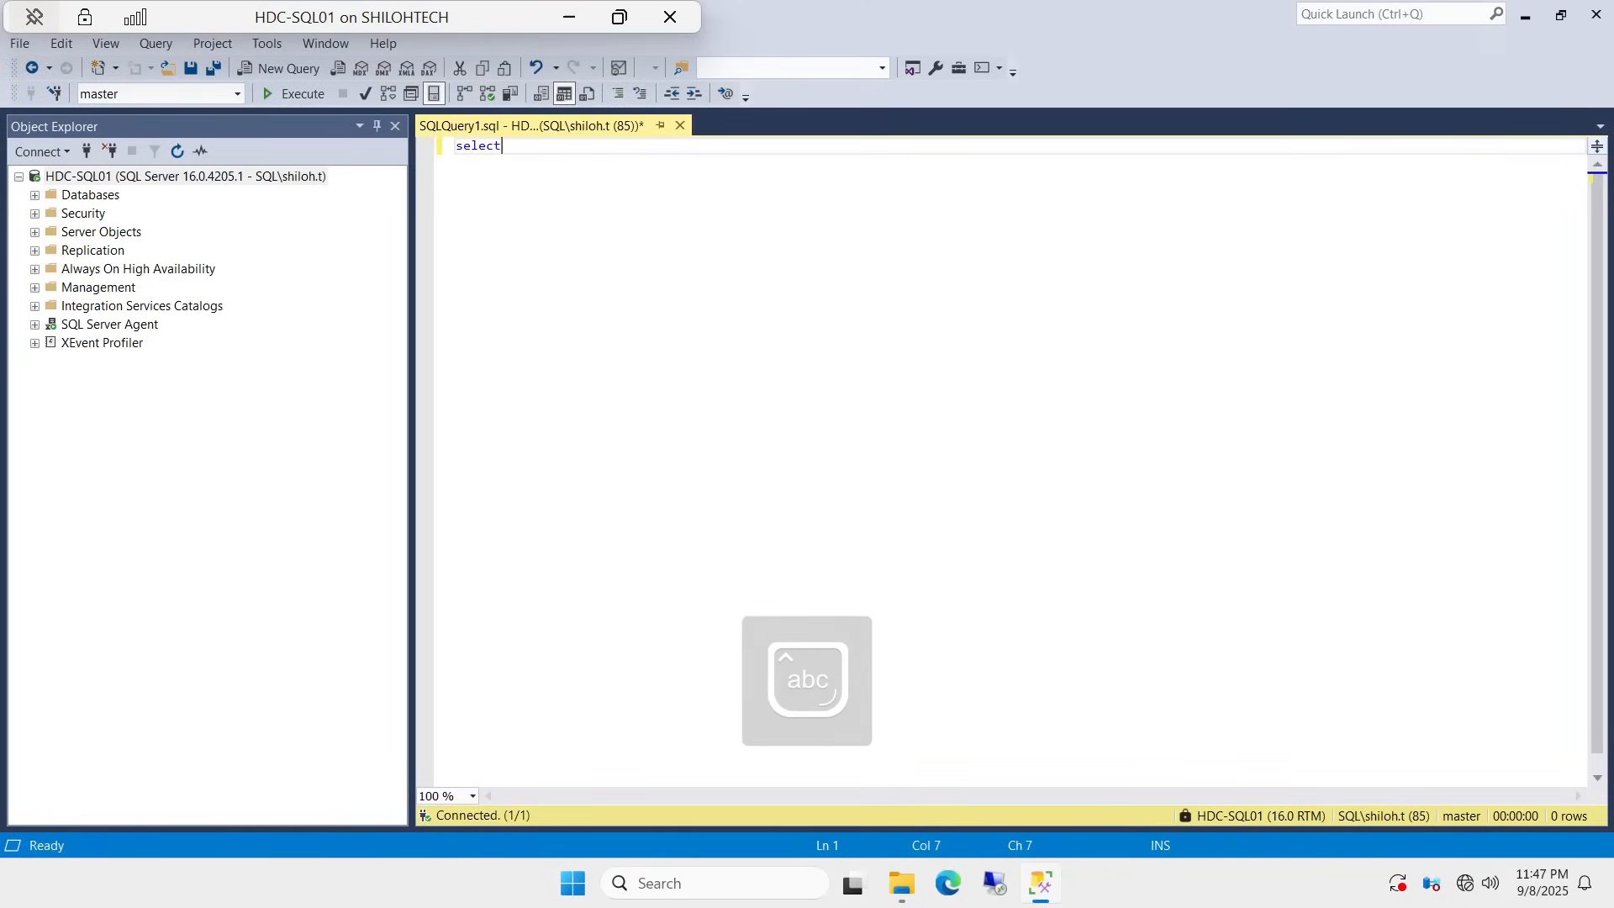
type(" @")
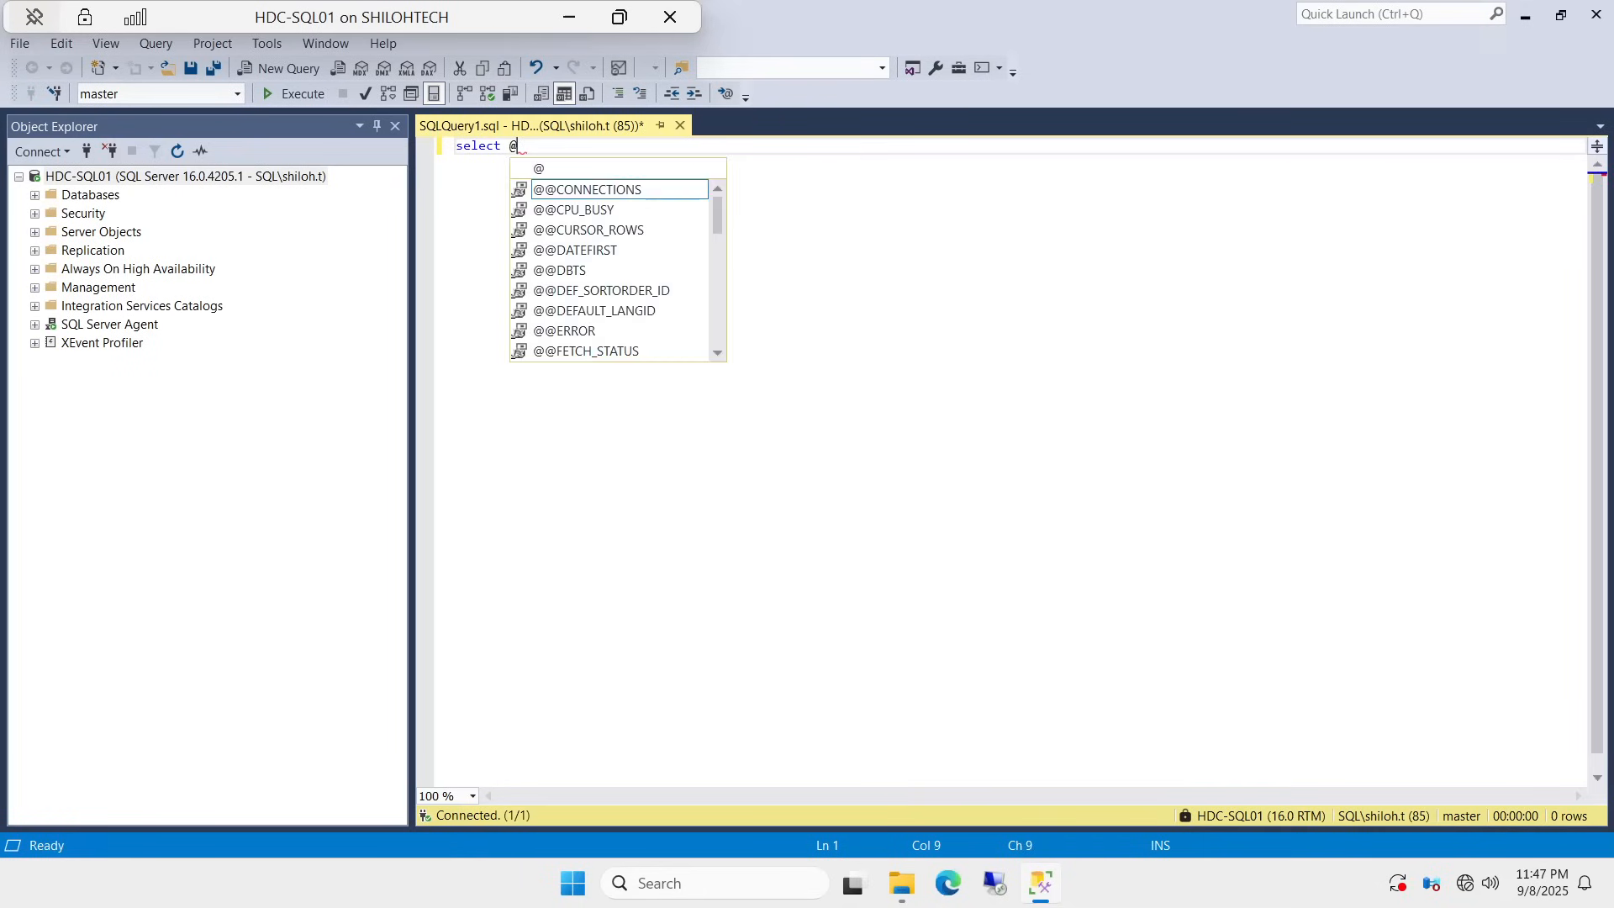
type("@ve")
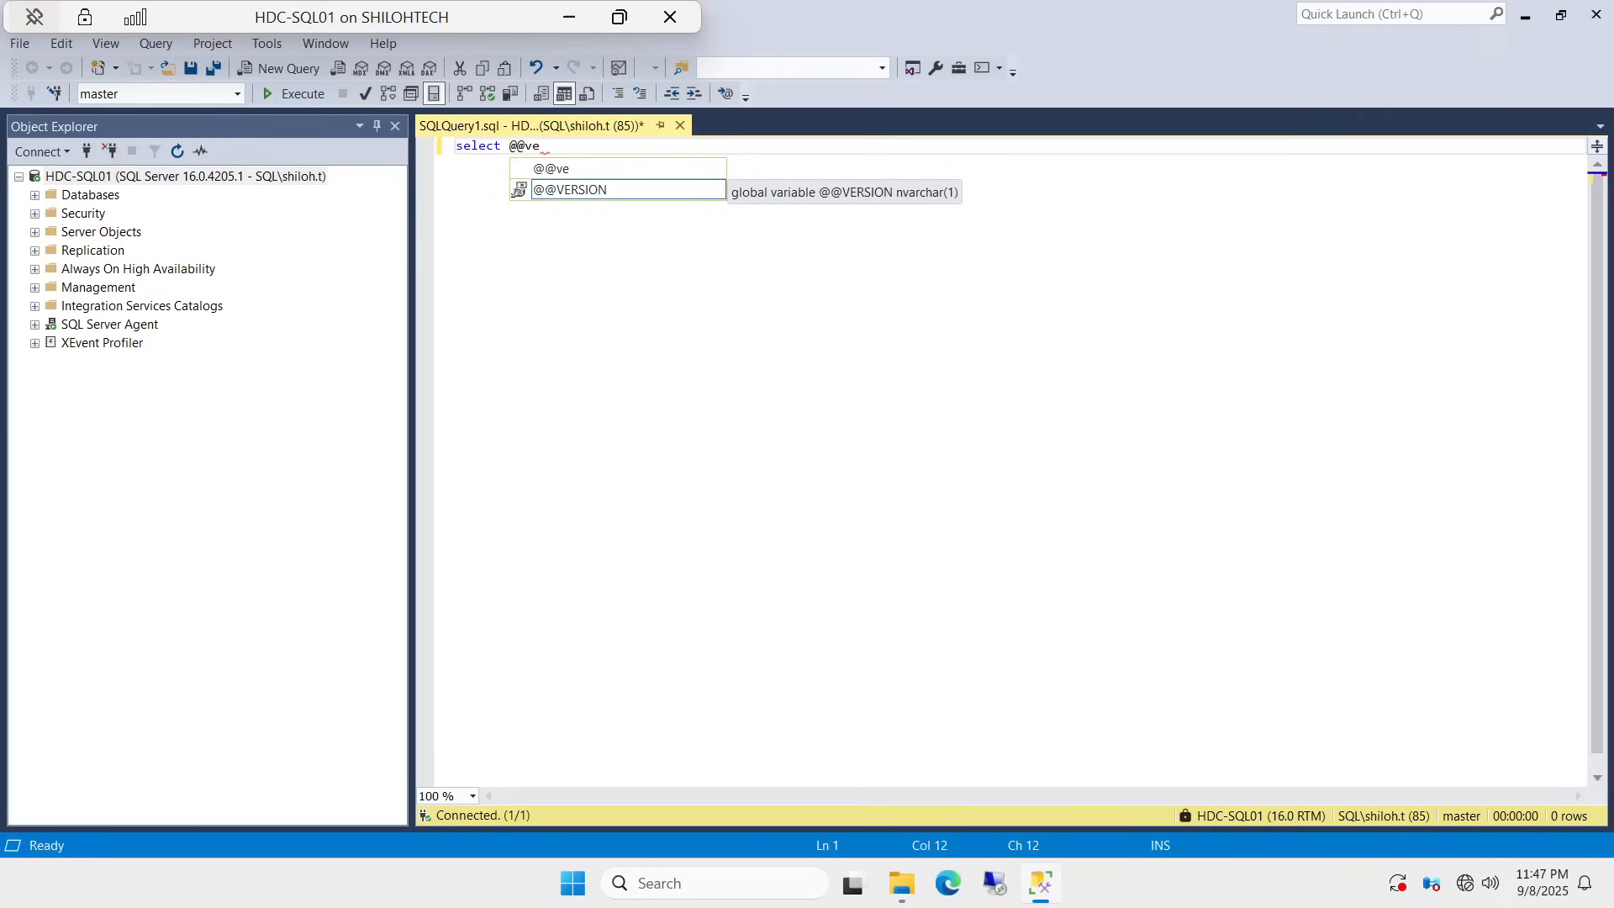
left_click(605, 193)
double_click(619, 194)
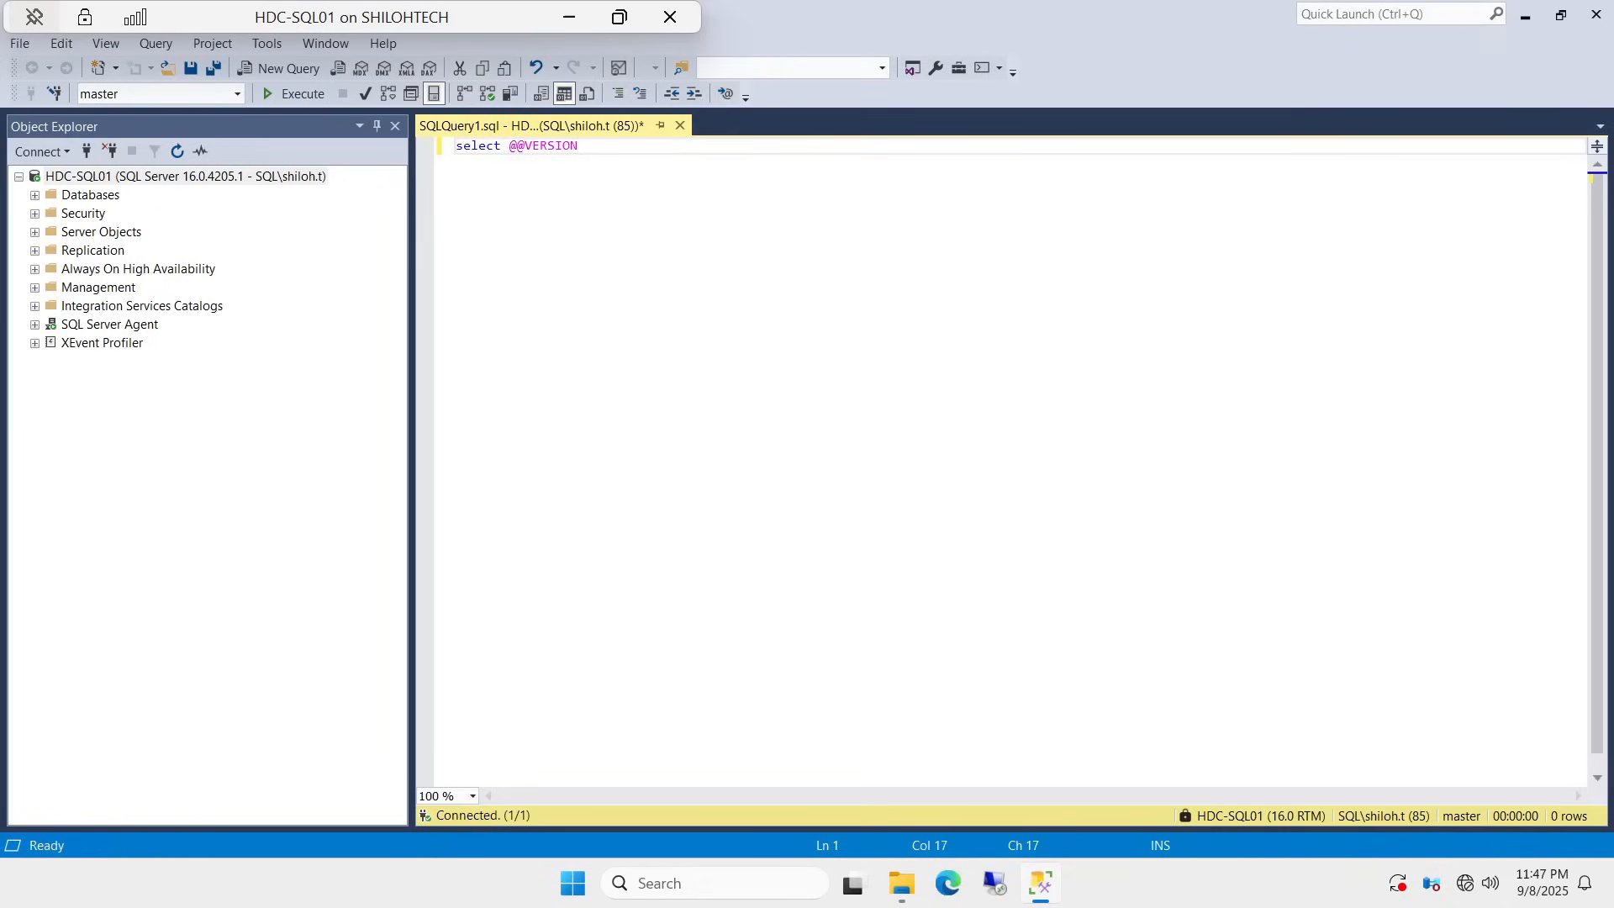
left_click(322, 95)
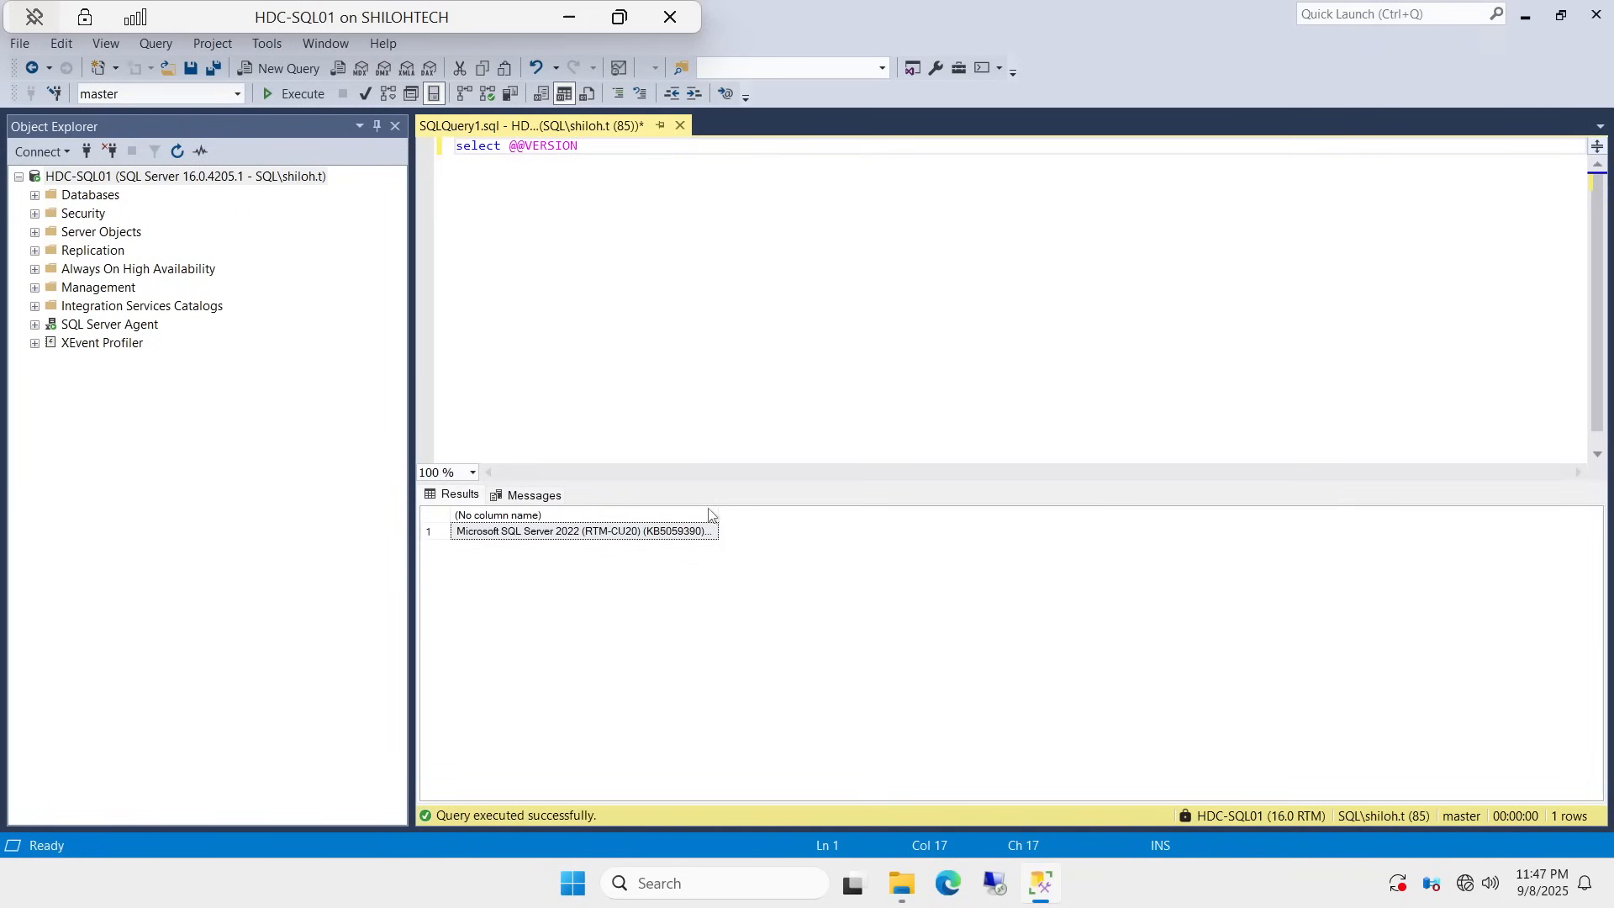
left_click_drag(716, 509, 1546, 606)
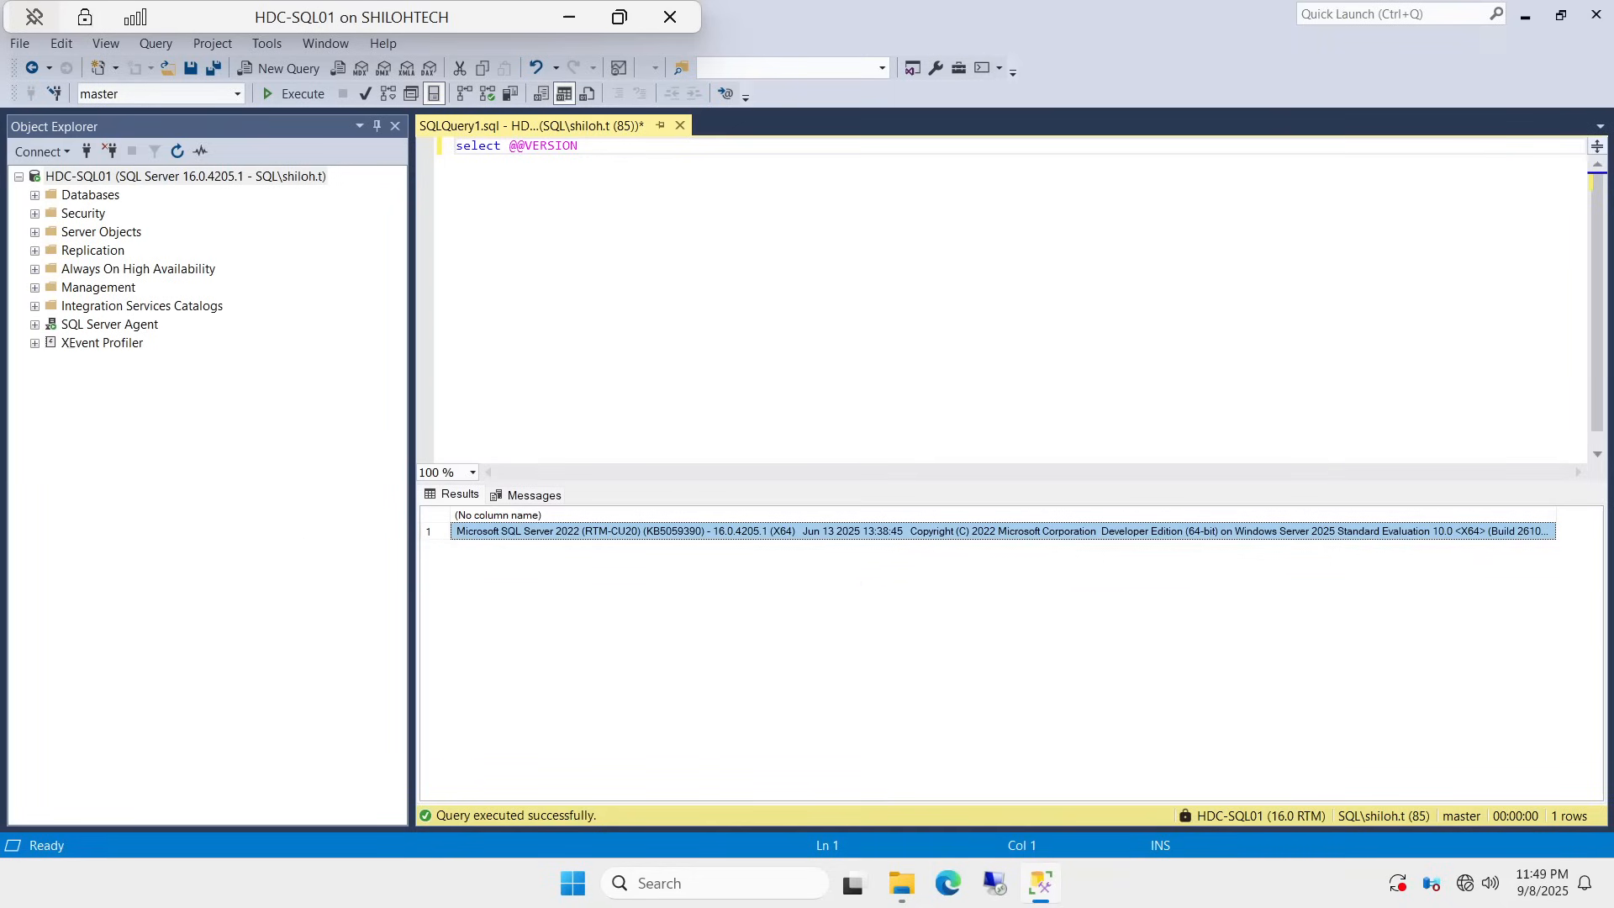
left_click_drag(583, 146, 456, 146)
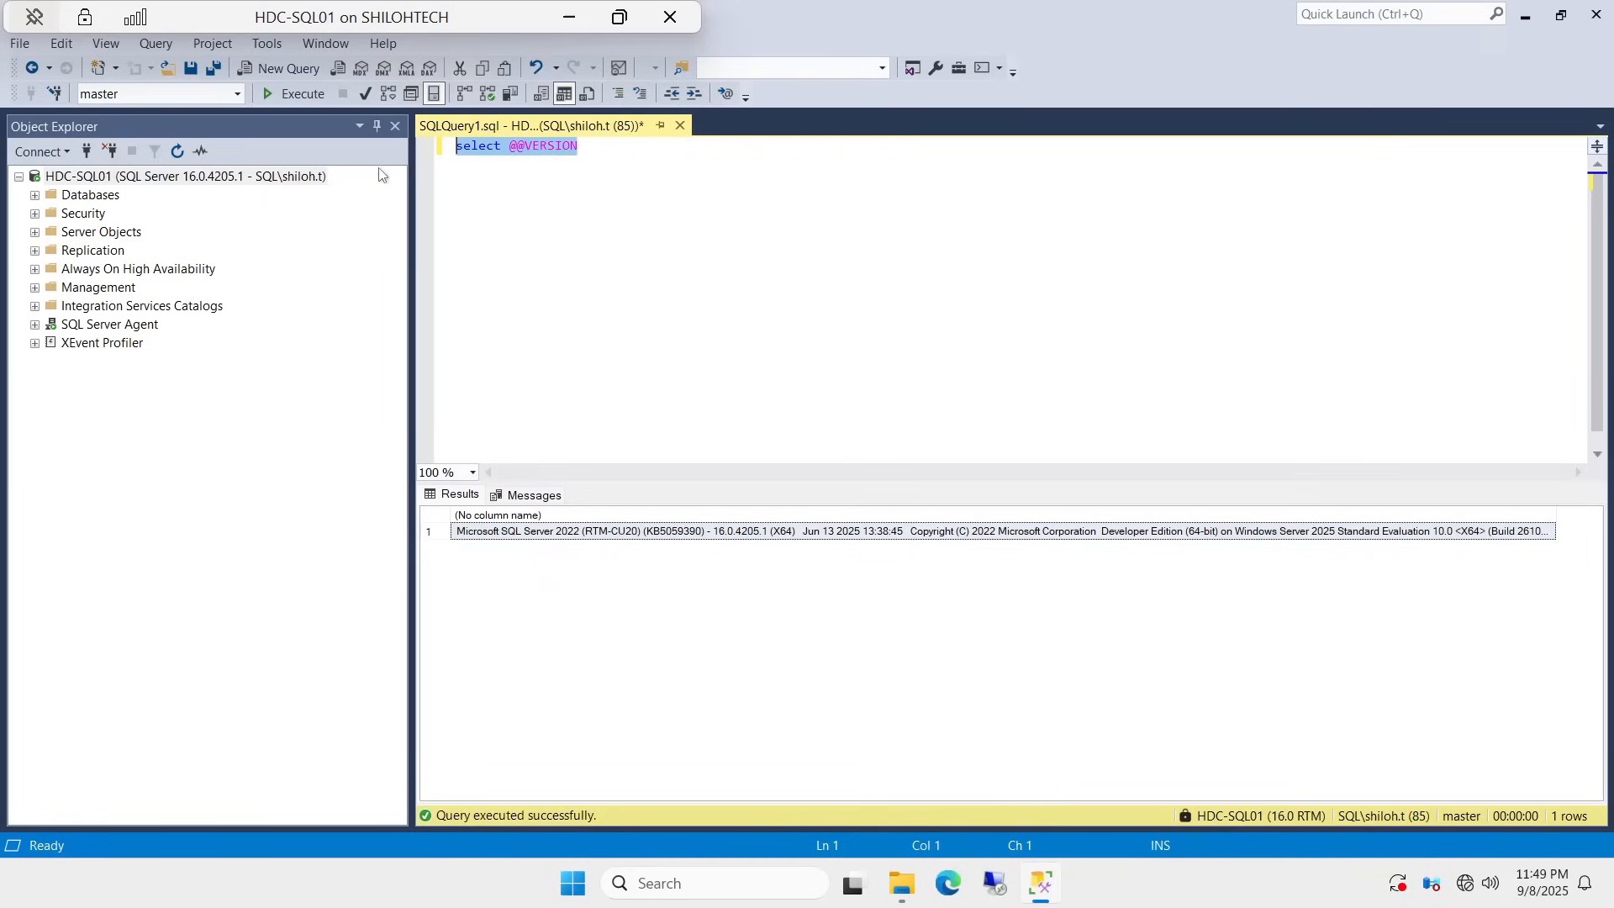
Open a Remote Desktop connection to hdc-sql02 with the saved credentials and accept the security warning
left_click(997, 884)
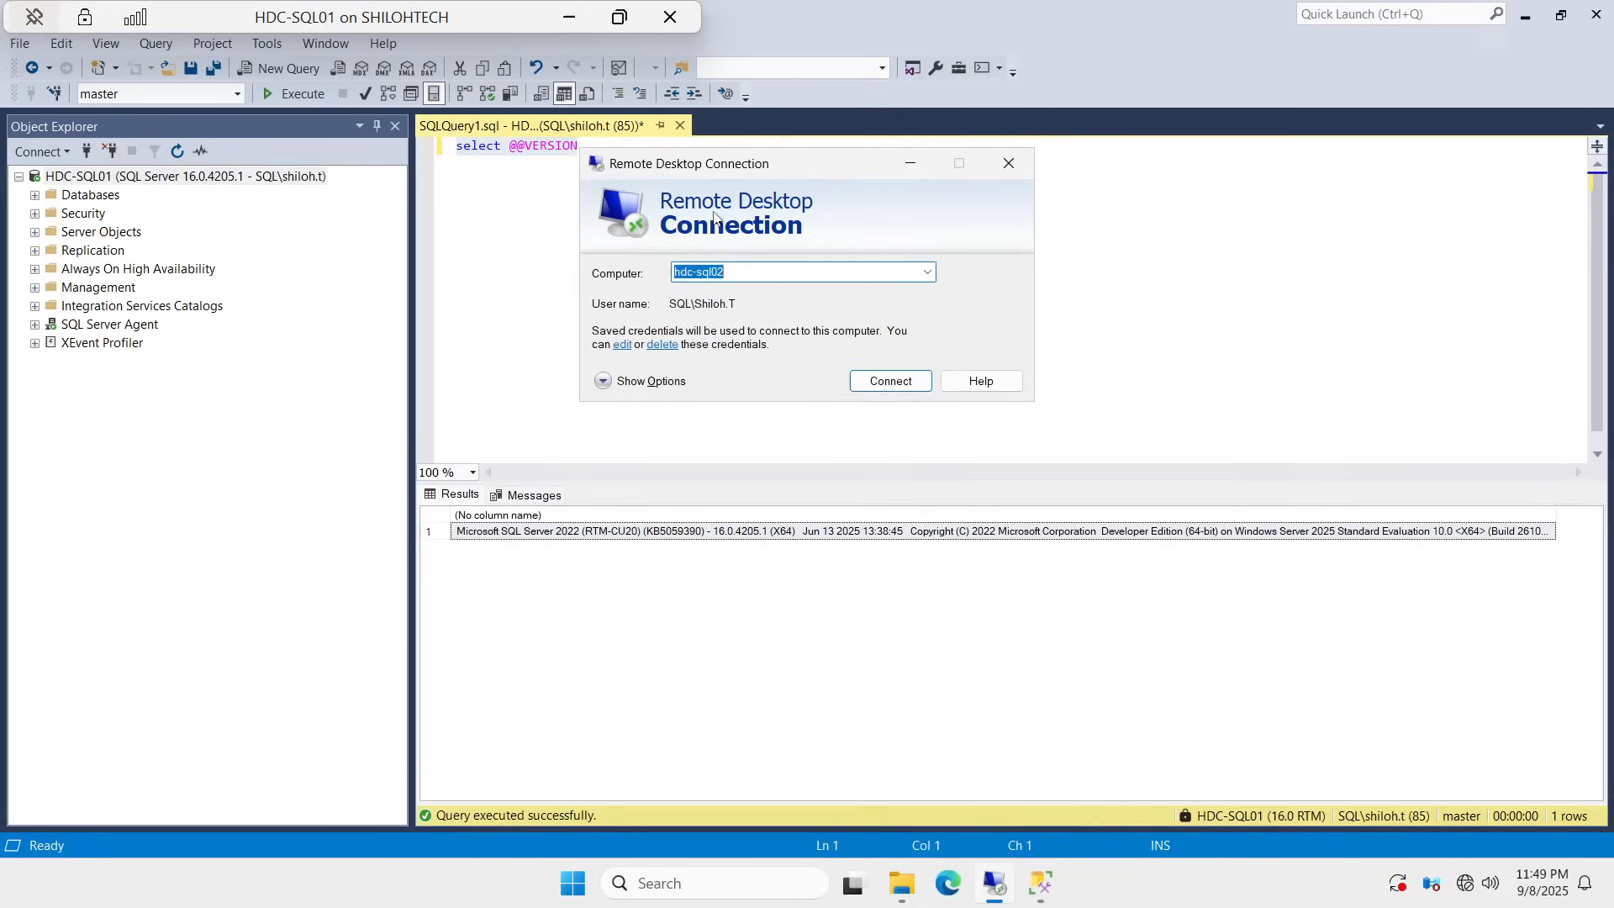
left_click(890, 383)
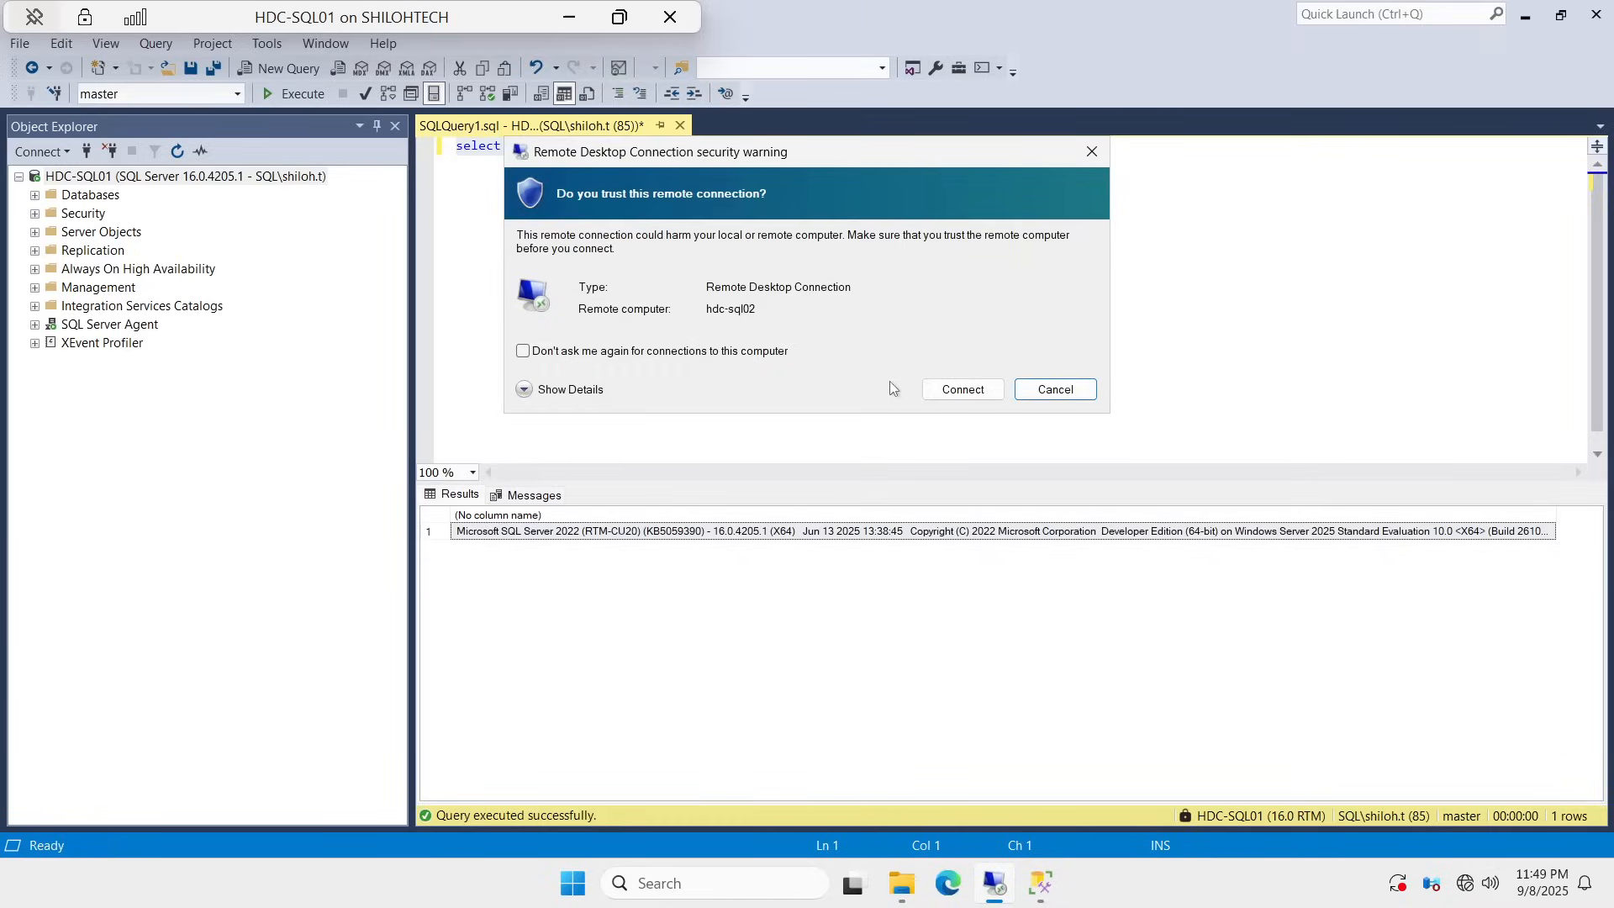
left_click(956, 390)
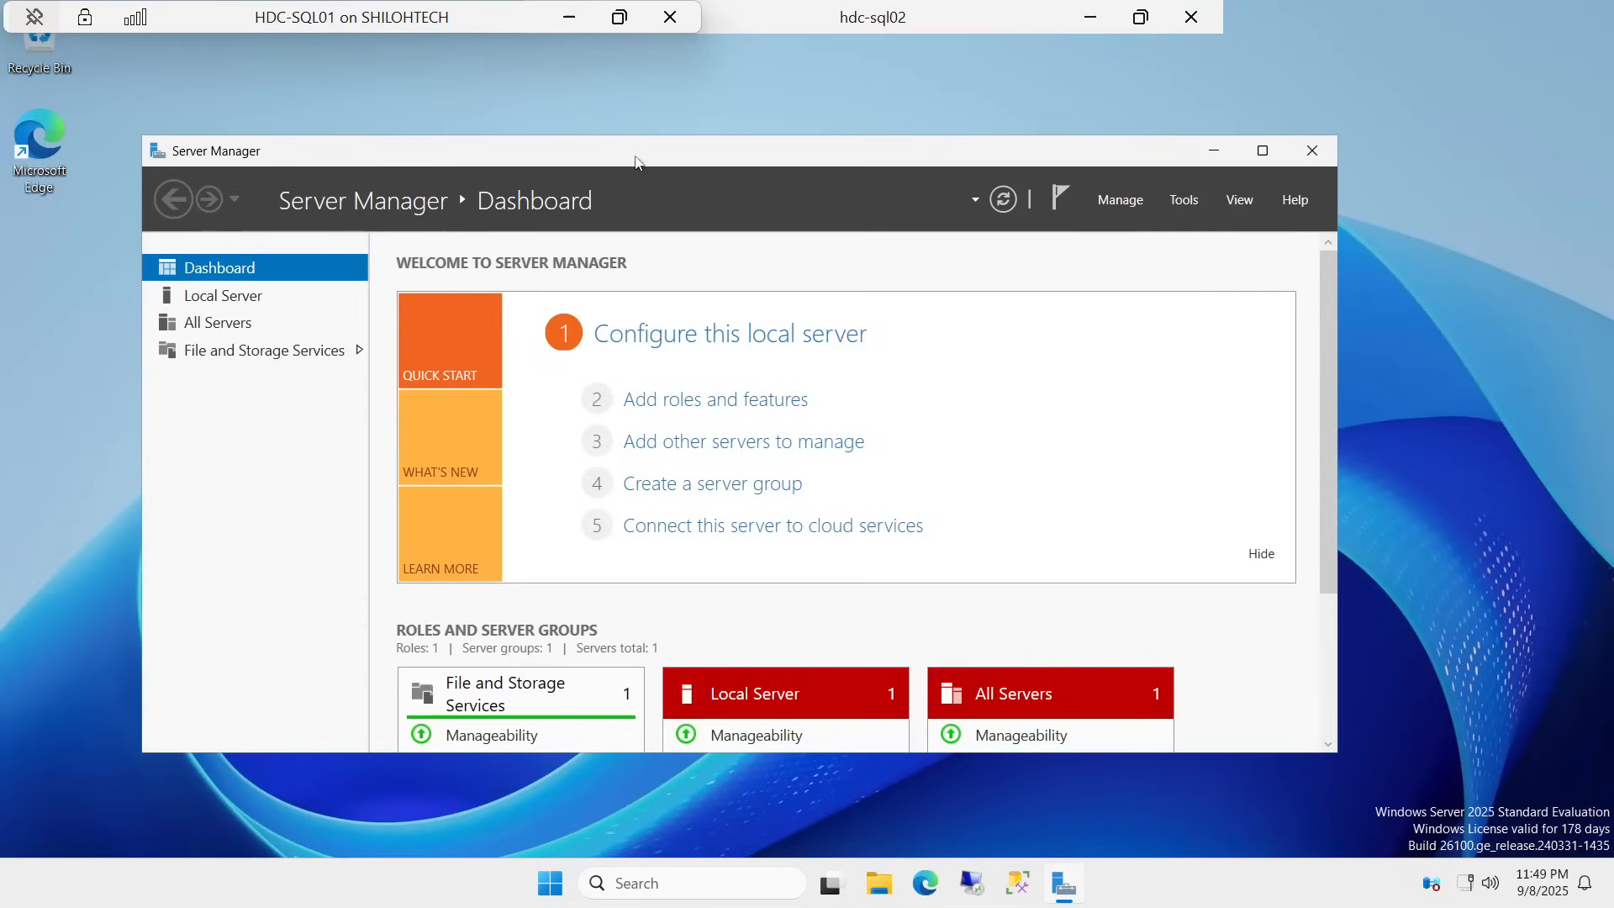
Minimize Server Manager and launch SQL Server Management Studio on hdc-sql02
left_click(1213, 151)
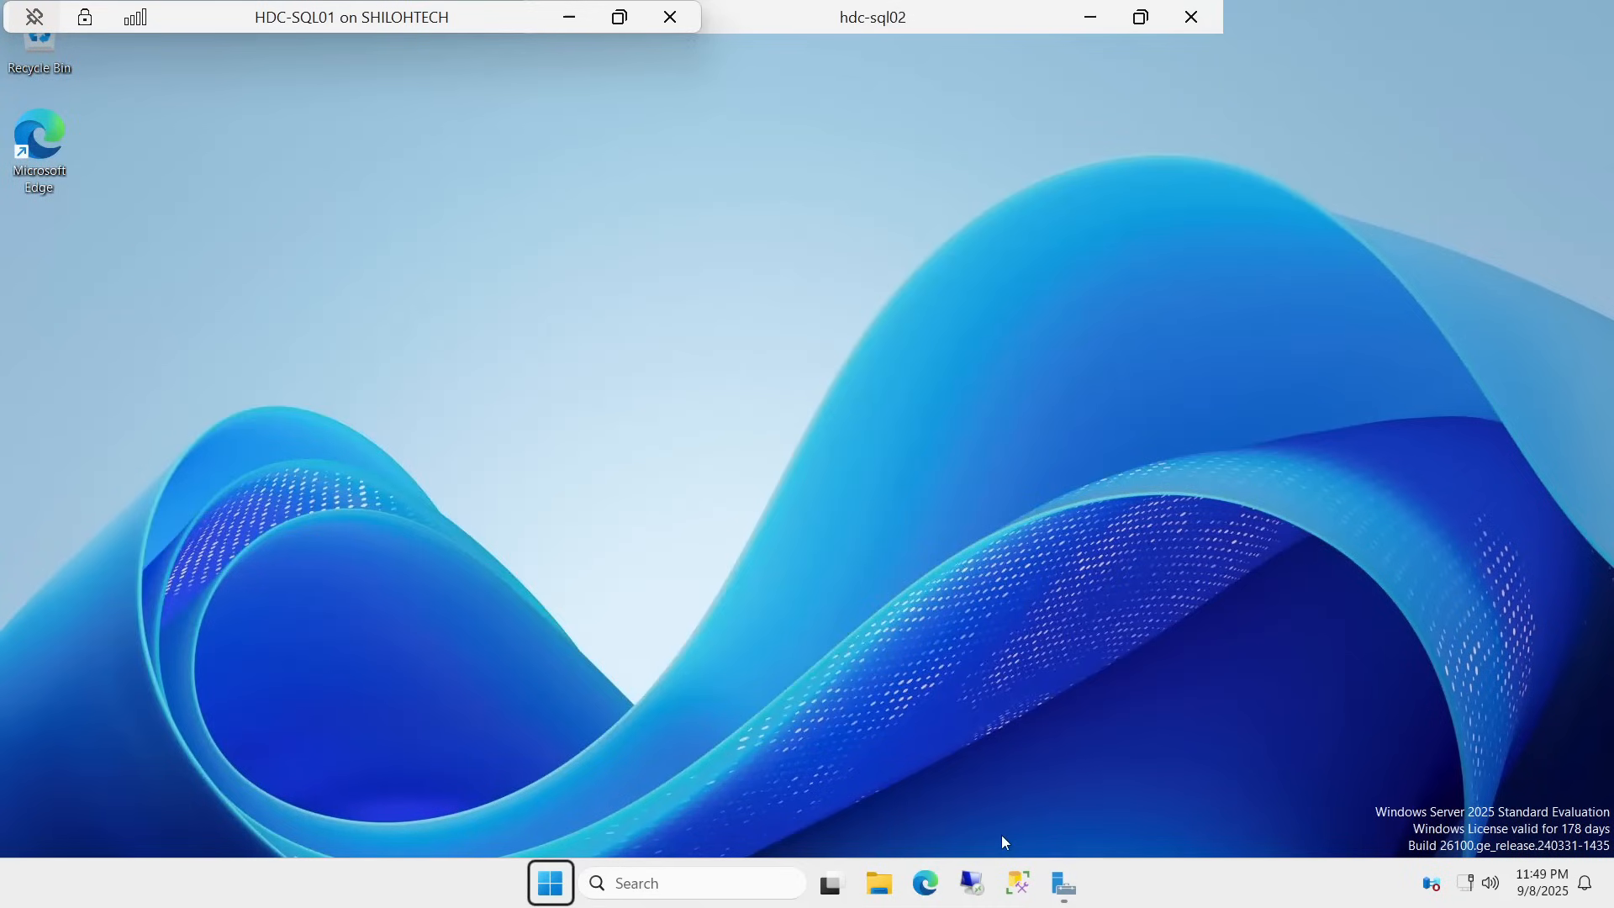
left_click(1021, 886)
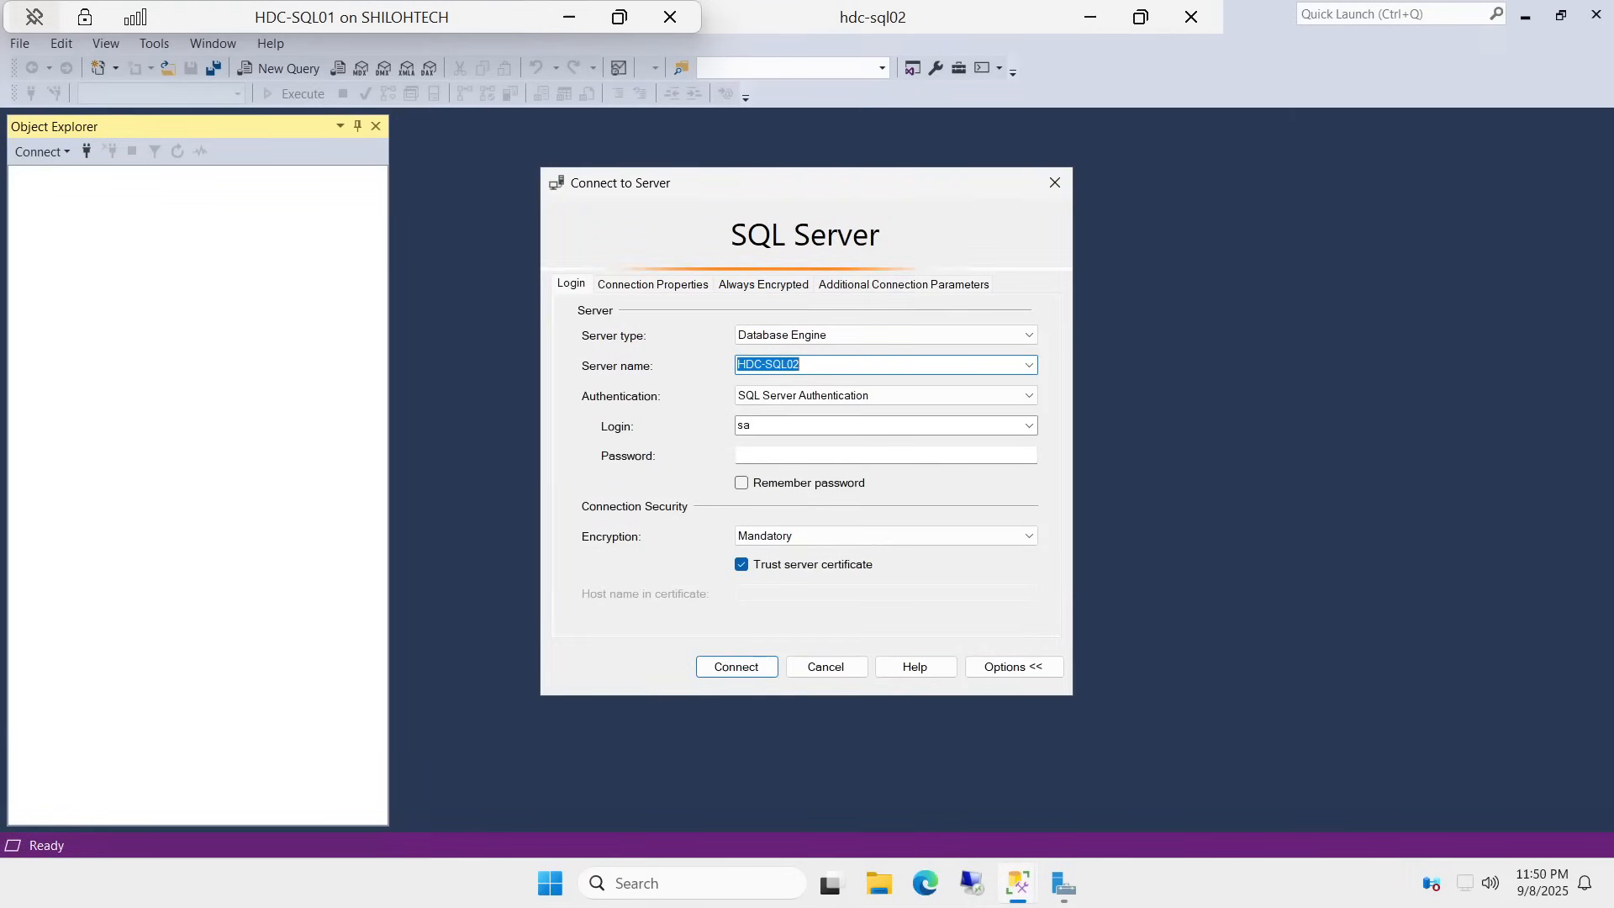
left_click(804, 365)
left_click(1028, 395)
left_click(939, 417)
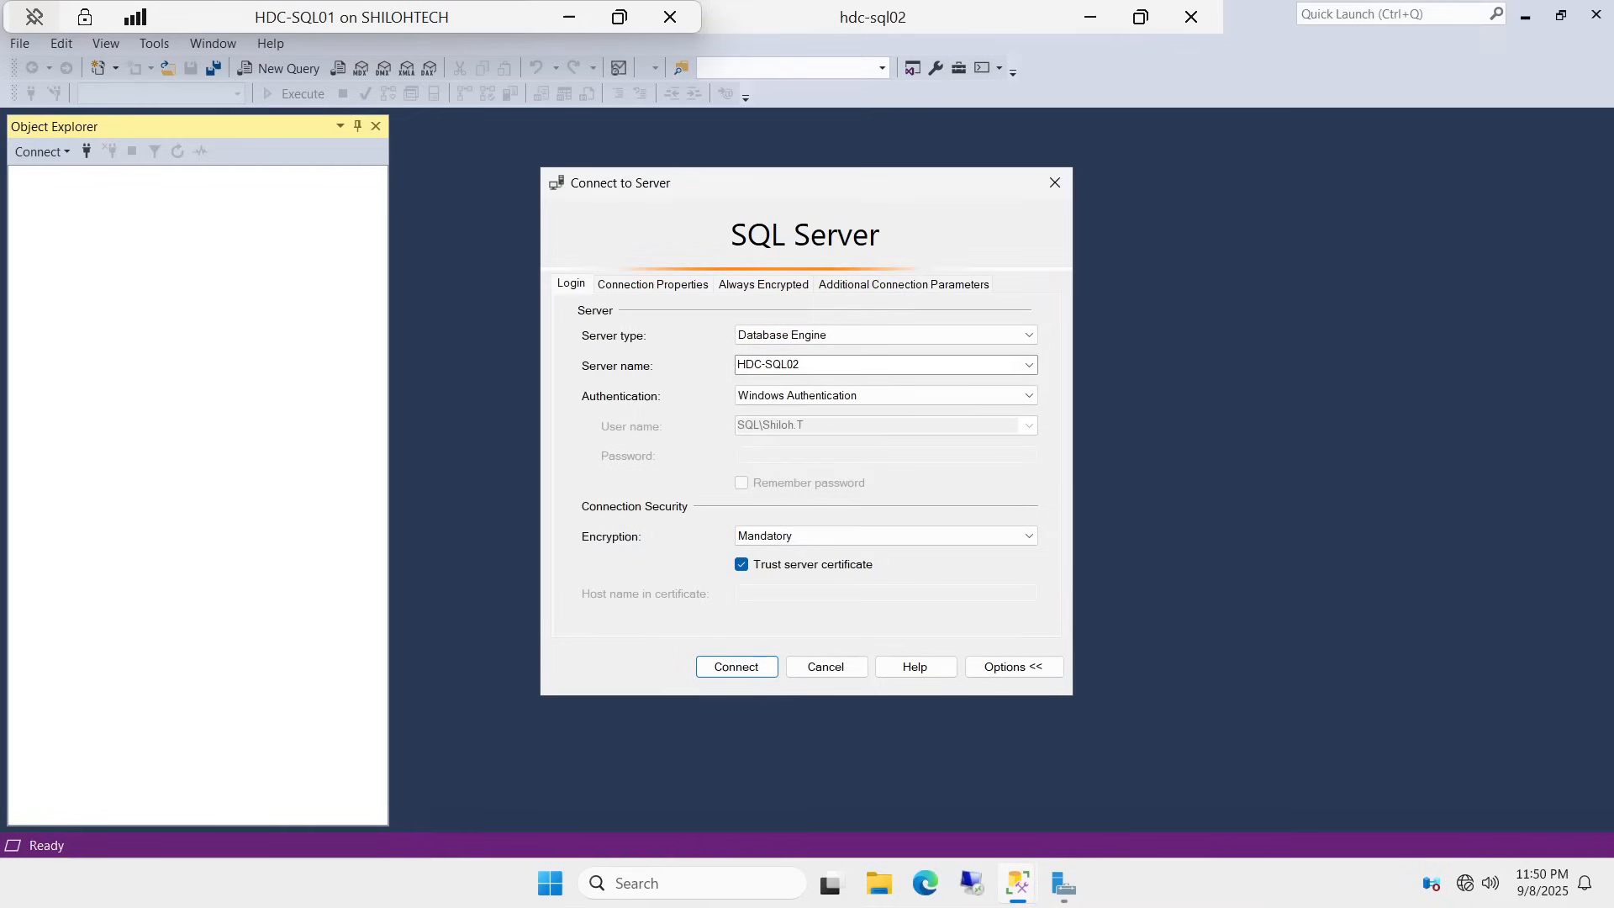
left_click(829, 376)
key("End")
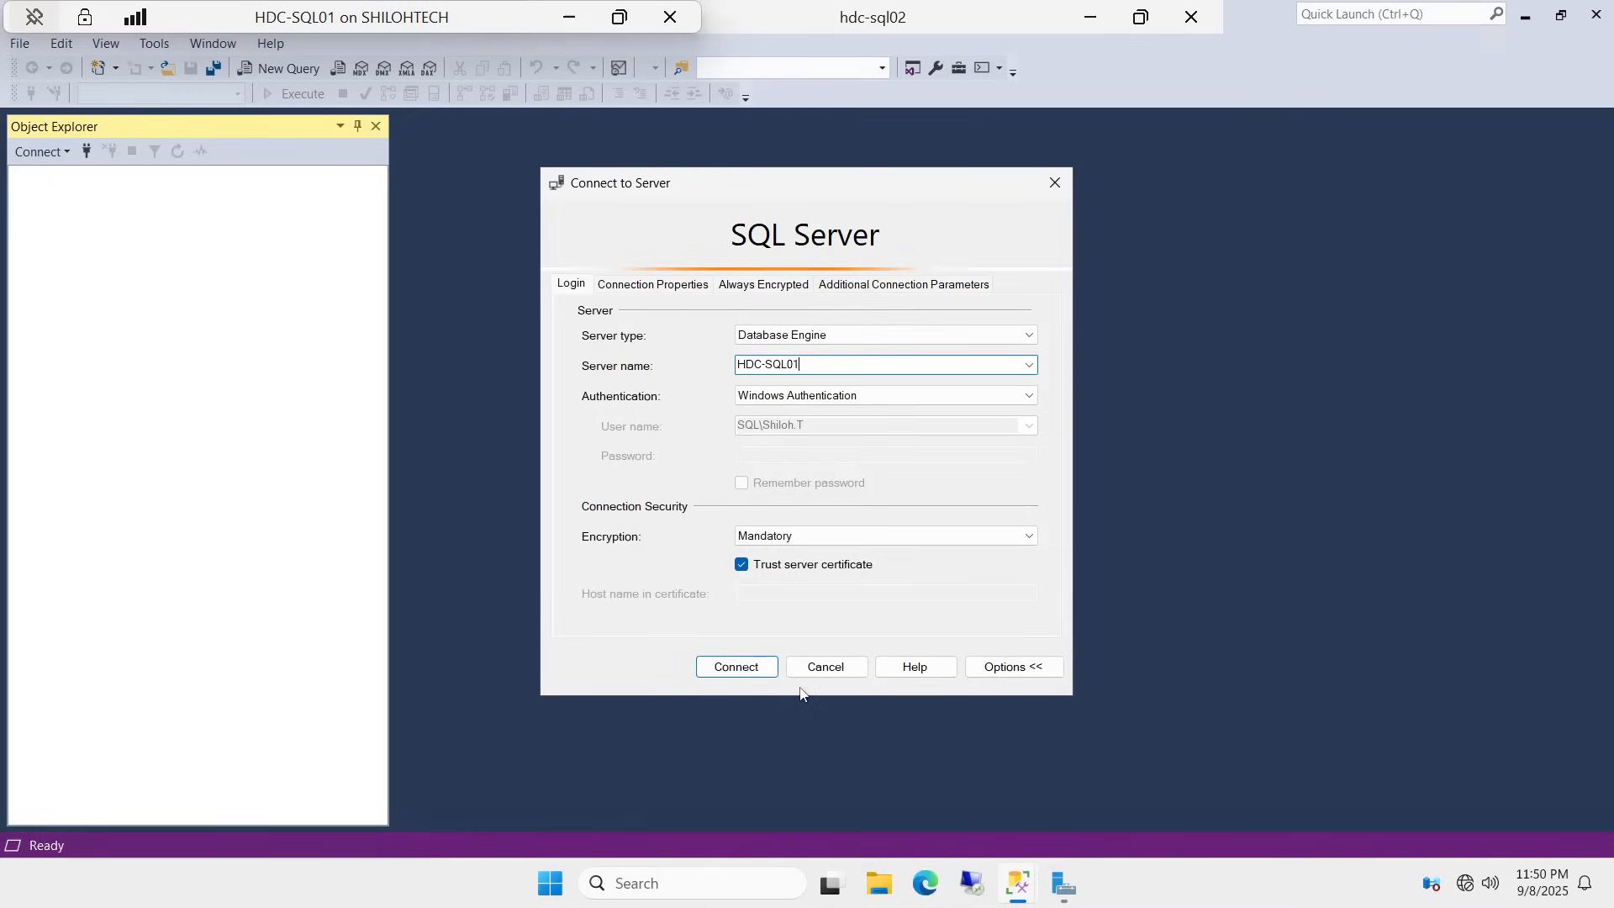
left_click(733, 668)
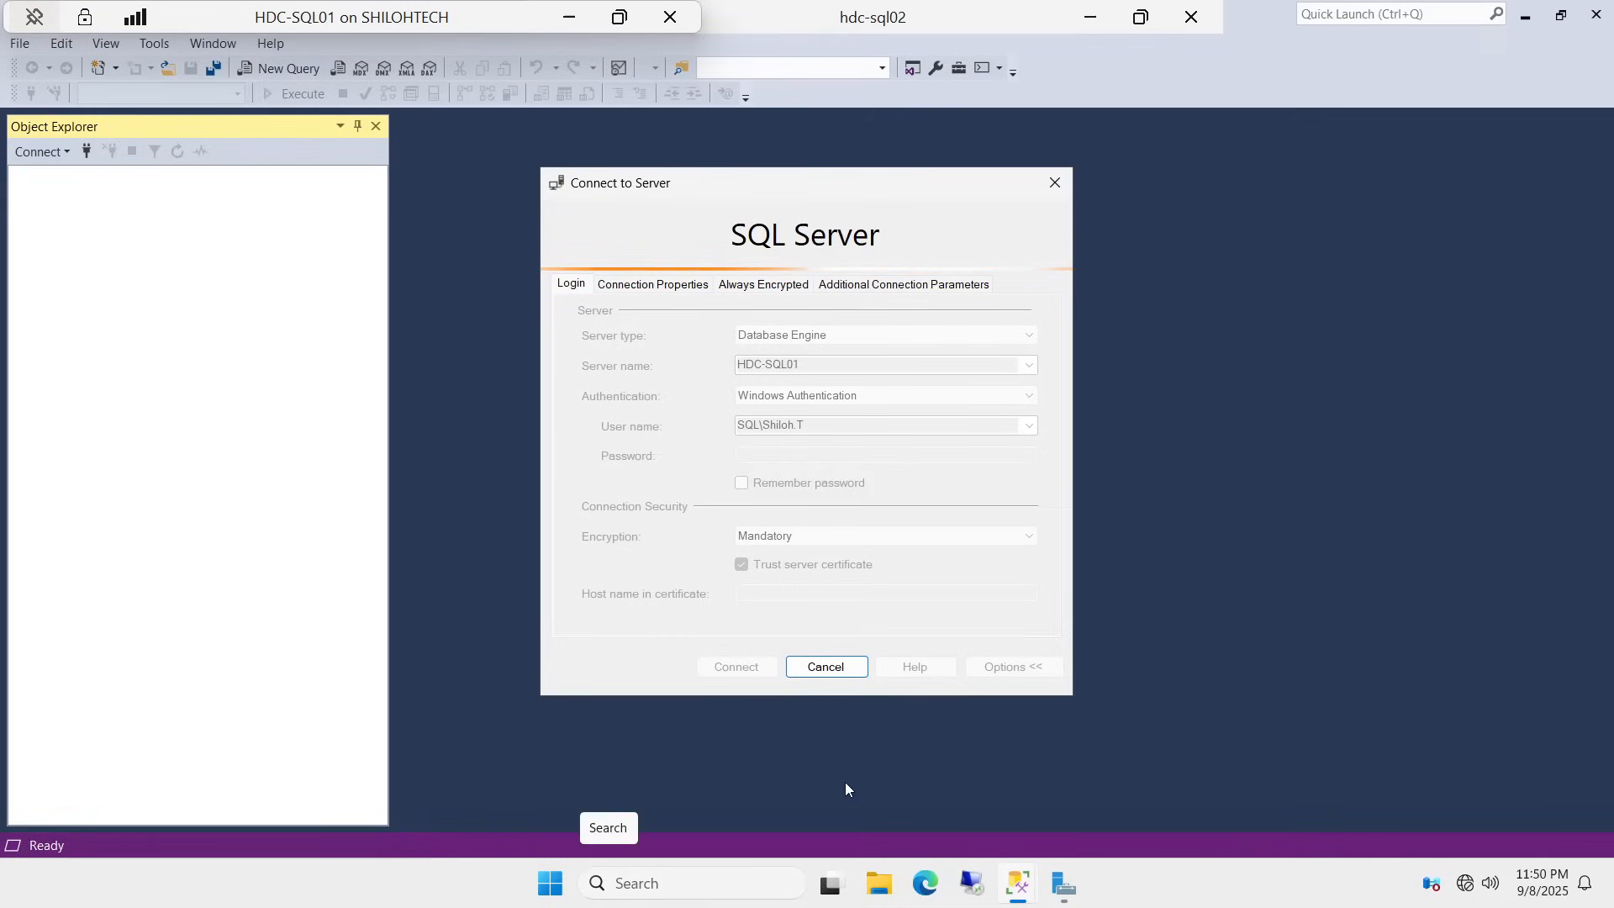
left_click(844, 668)
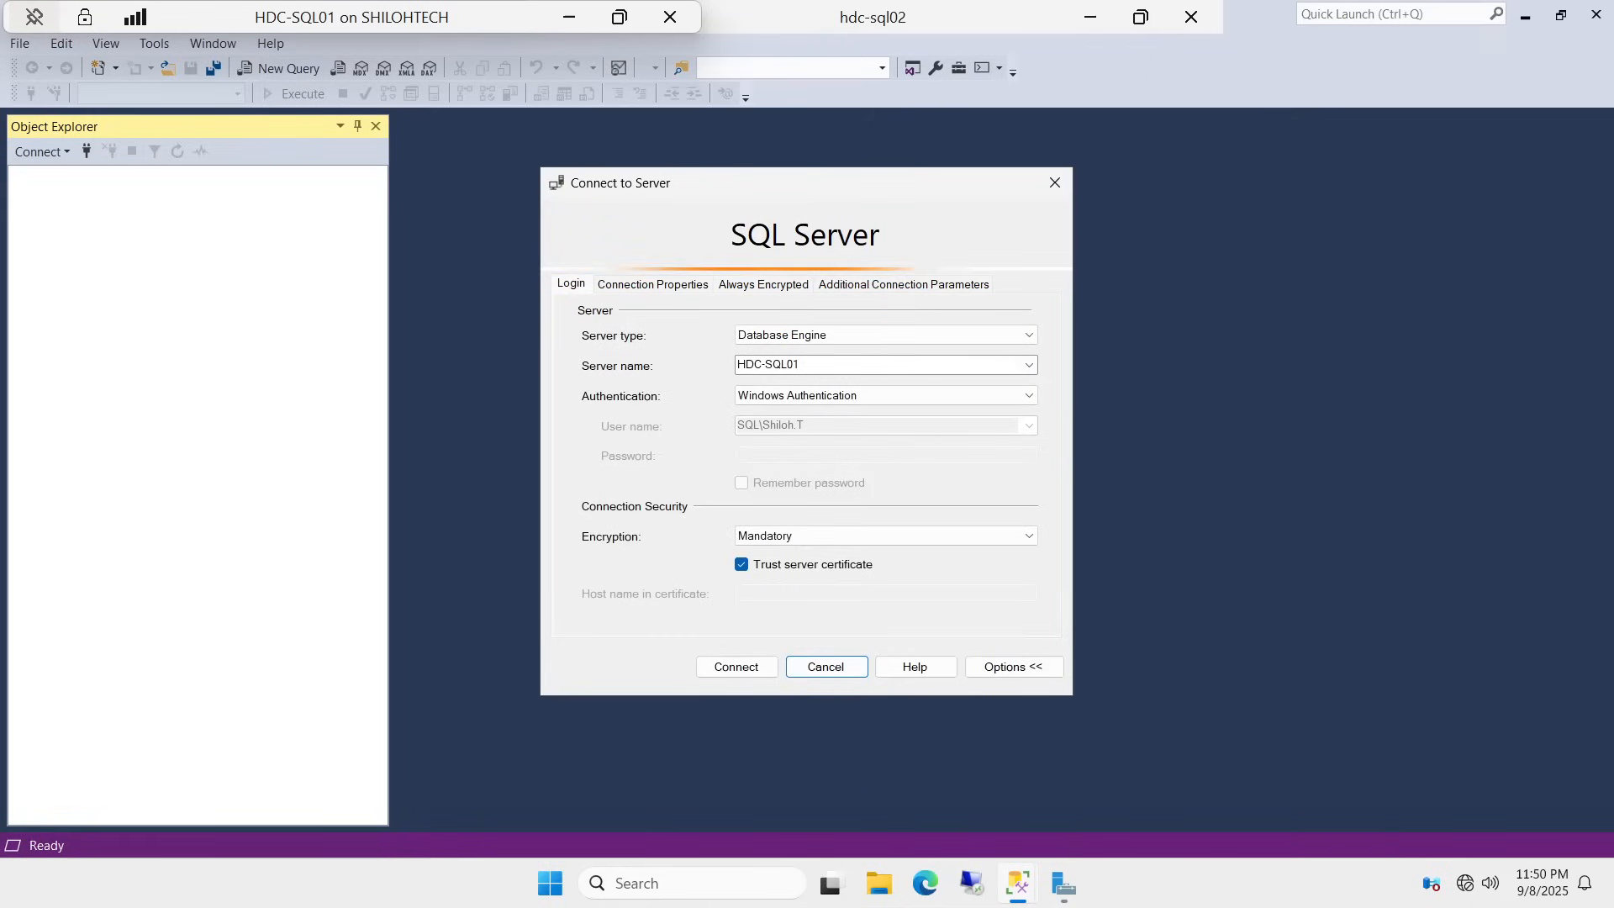
Set the server name to HDC-SQL02, try to connect with SQL Server Authentication as sa, and dismiss the connection message
left_click(822, 374)
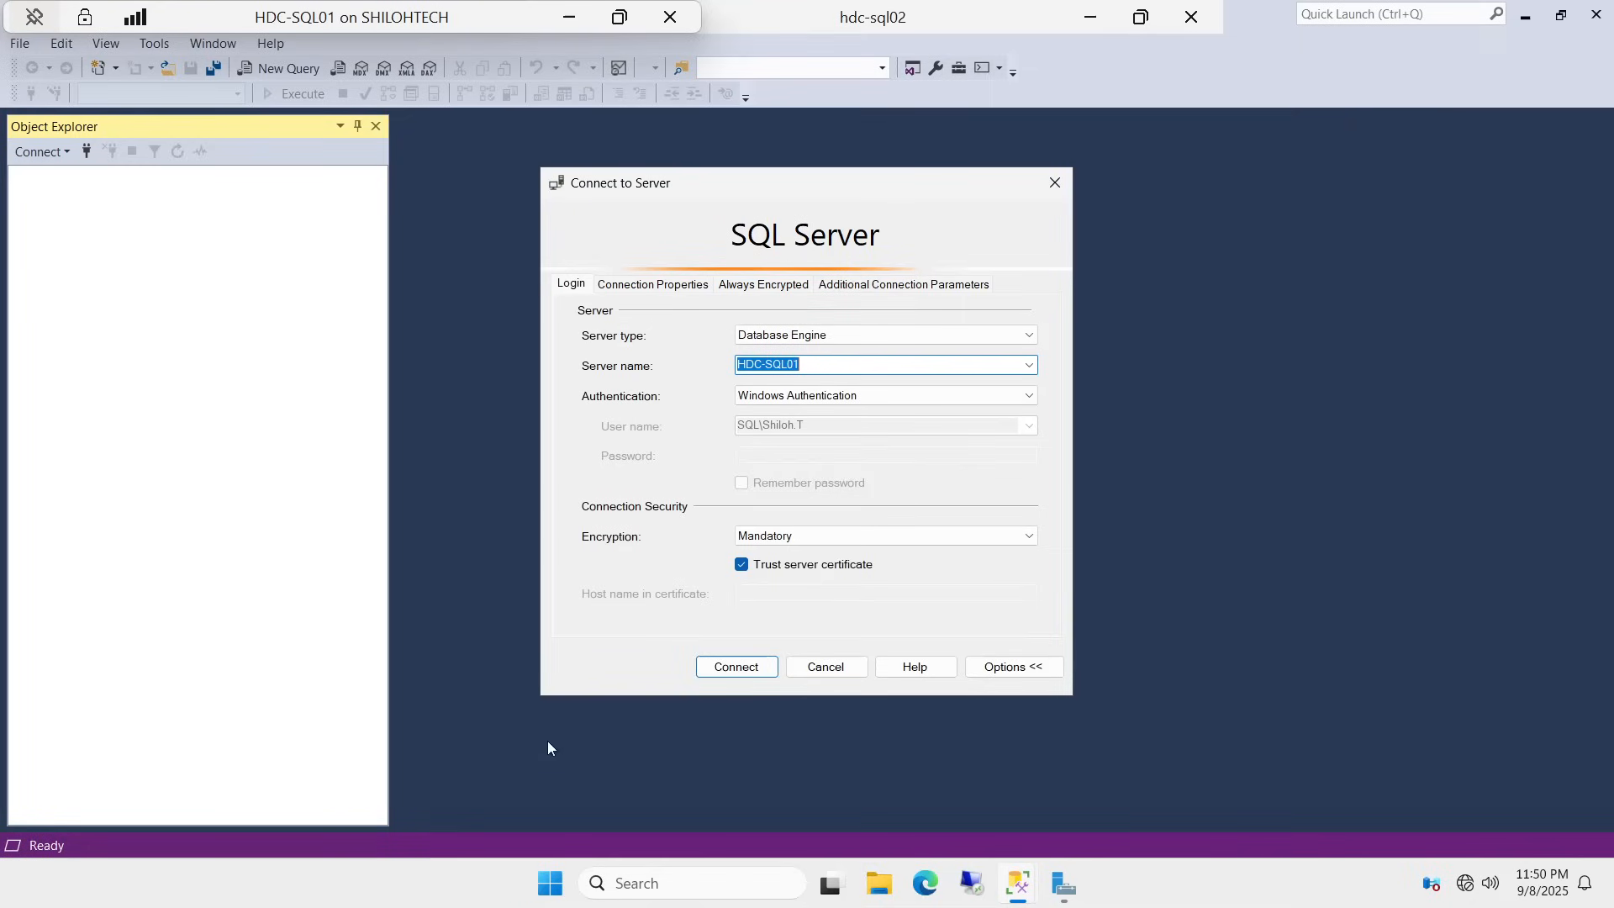
left_click(853, 366)
type("2")
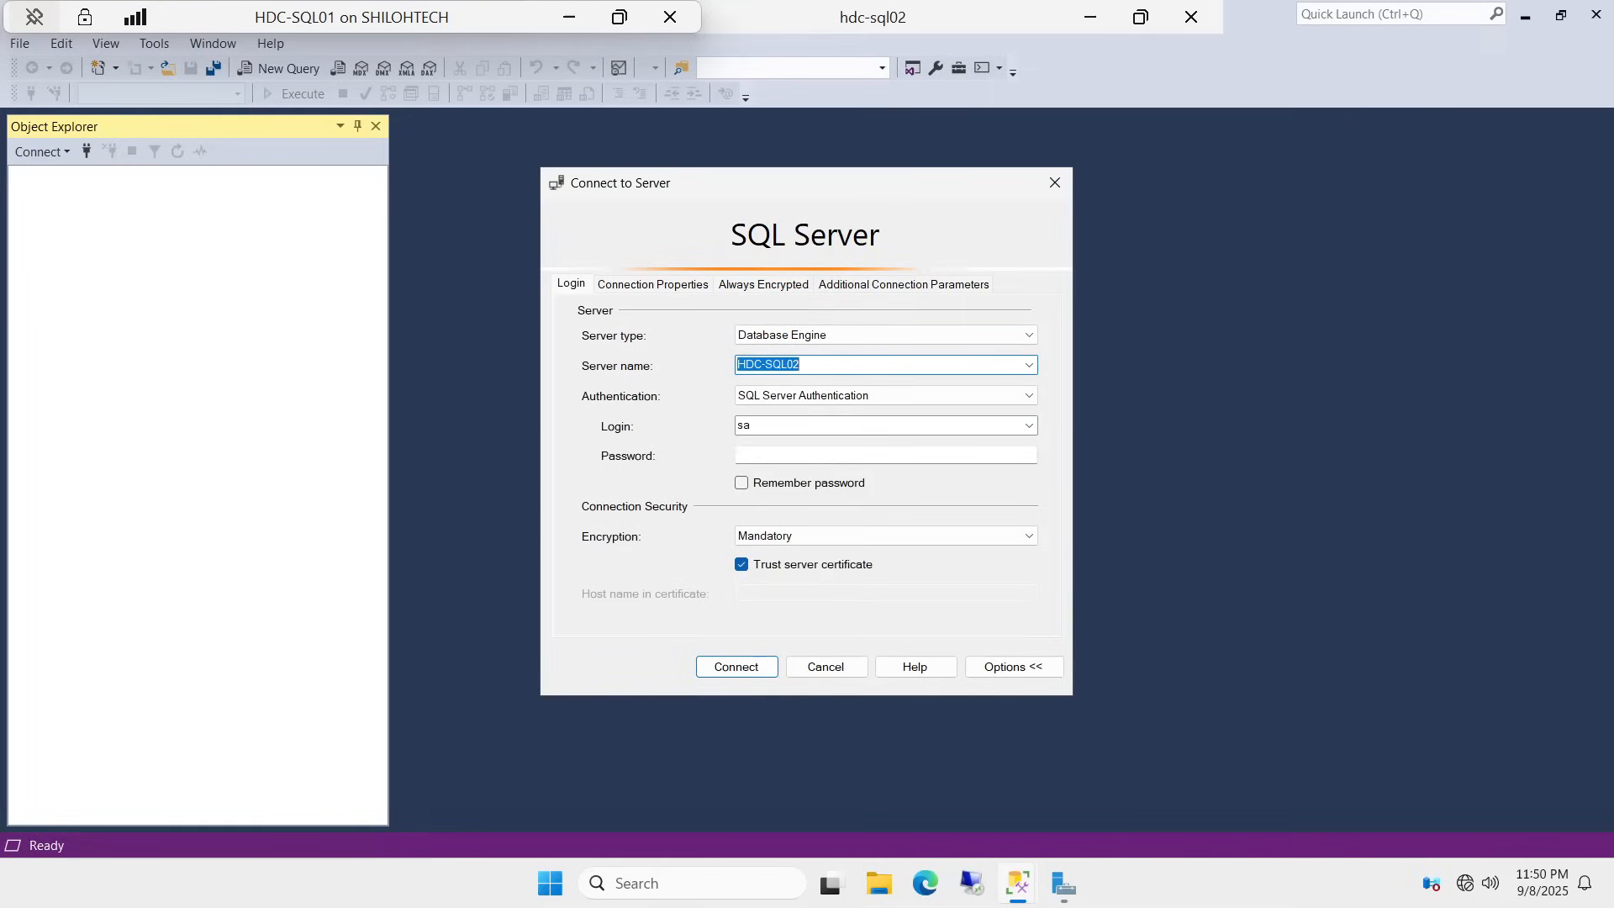
left_click(735, 672)
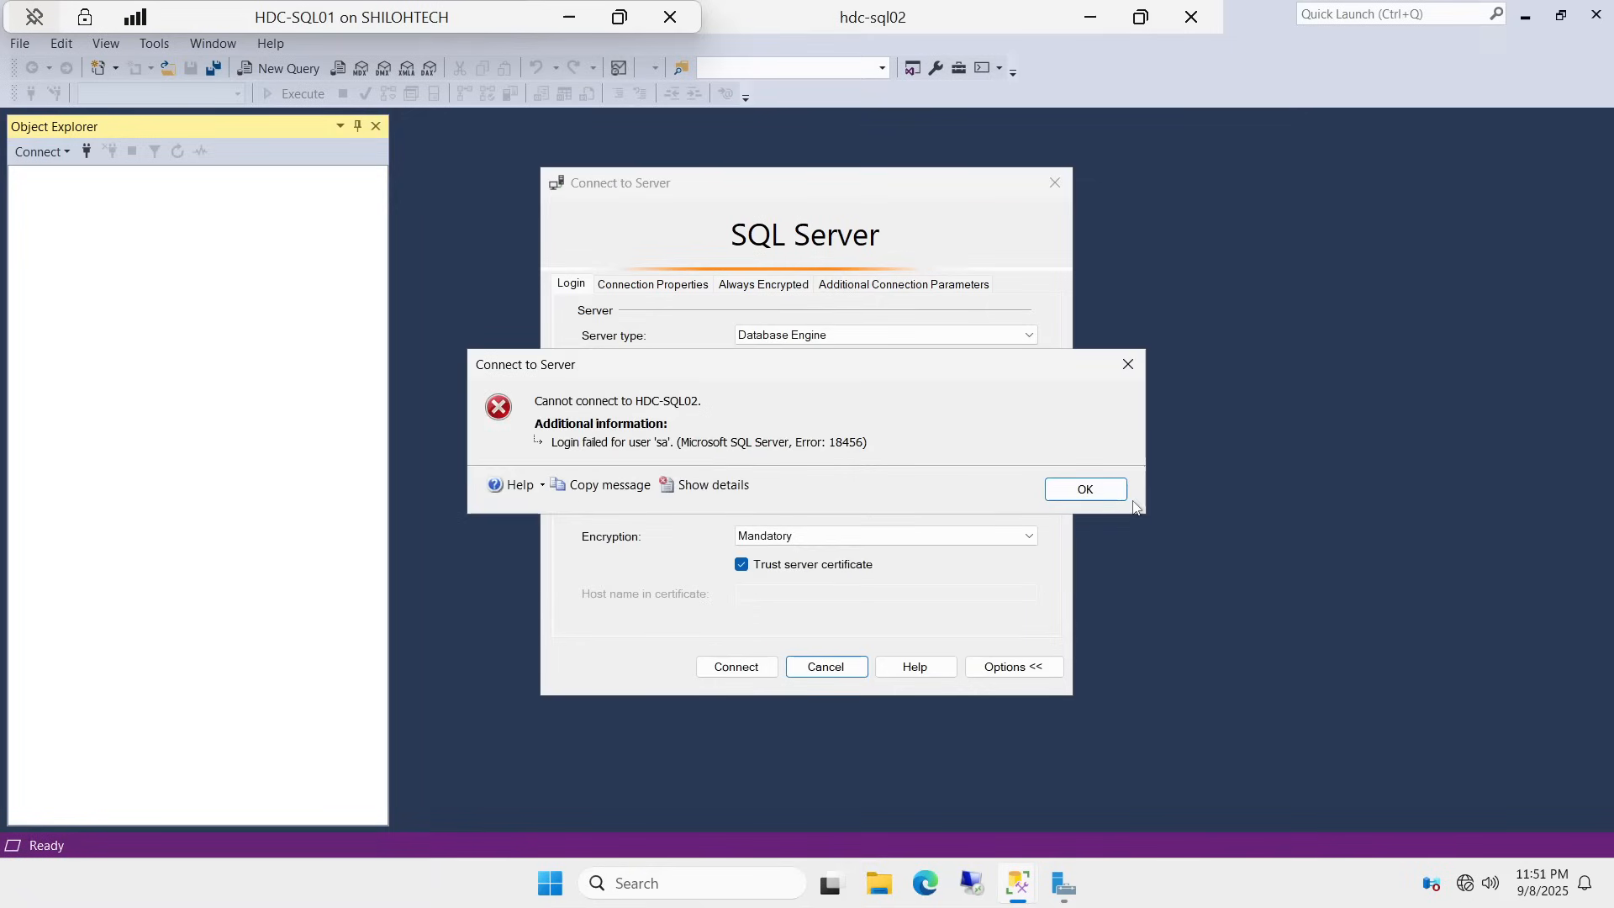
left_click(1097, 489)
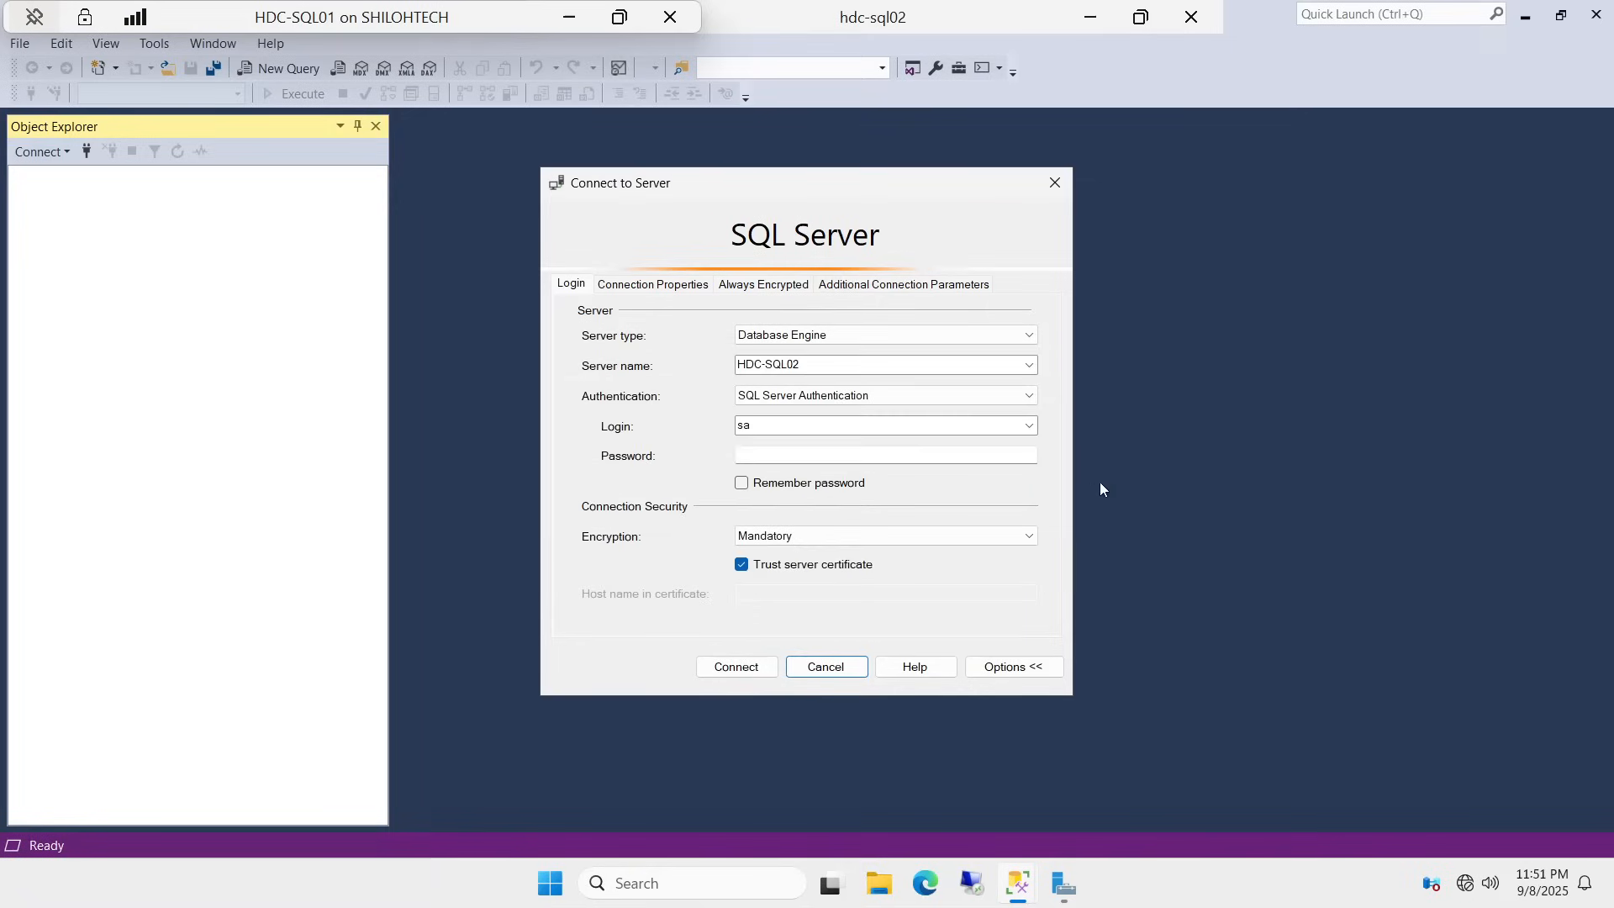
Switch the authentication to Windows Authentication and connect to the HDC-SQL02 Database Engine
left_click(1028, 397)
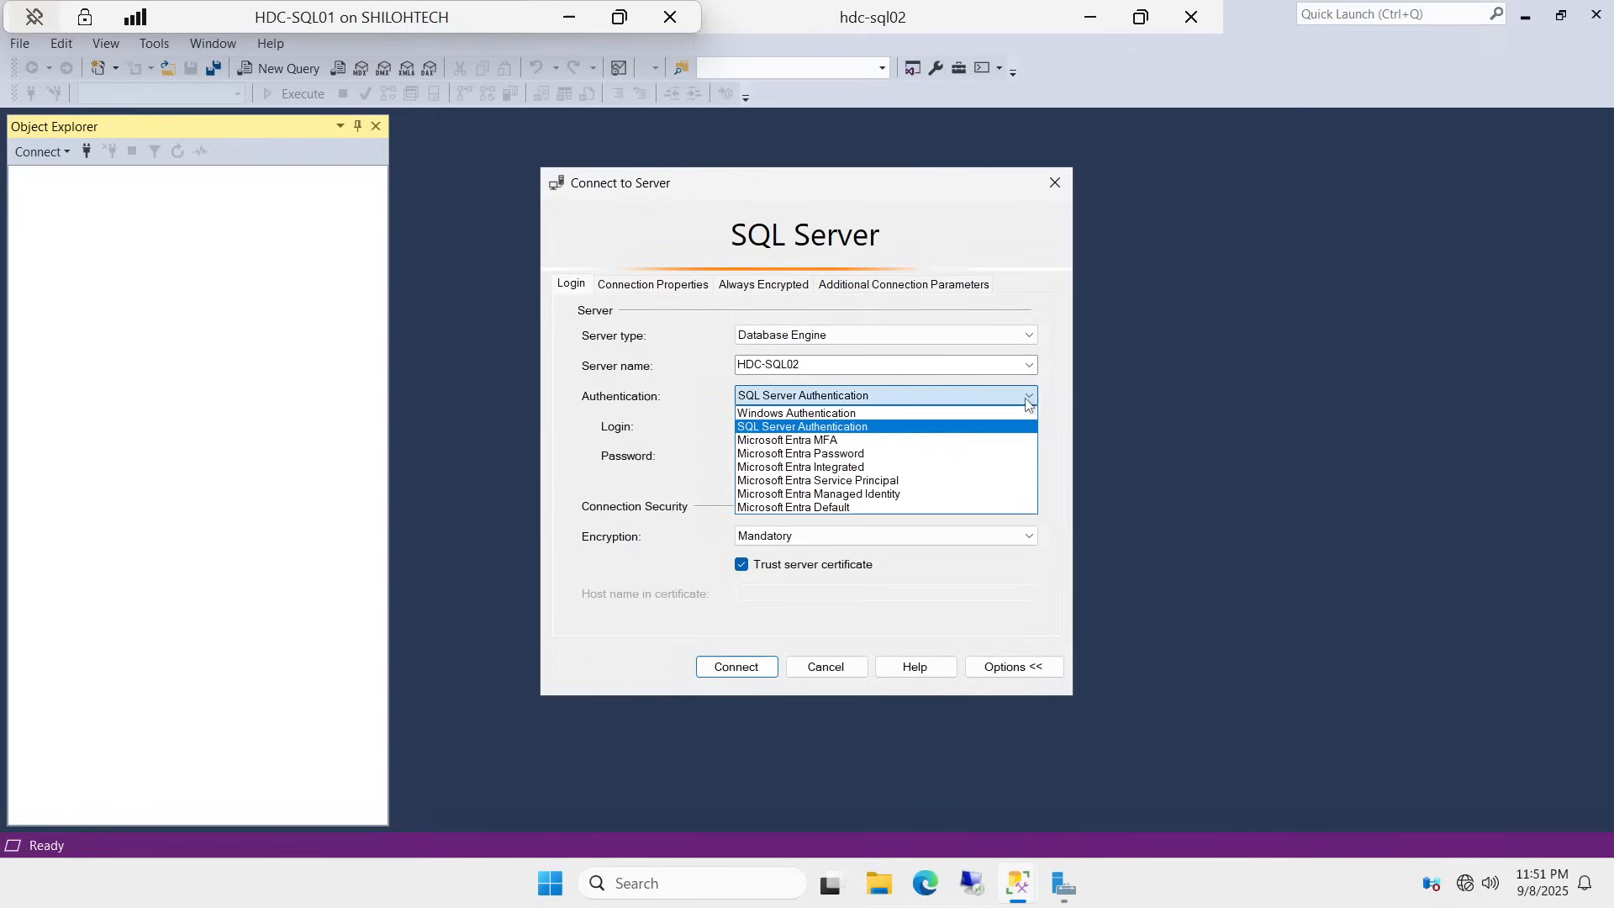
left_click(903, 413)
left_click(729, 668)
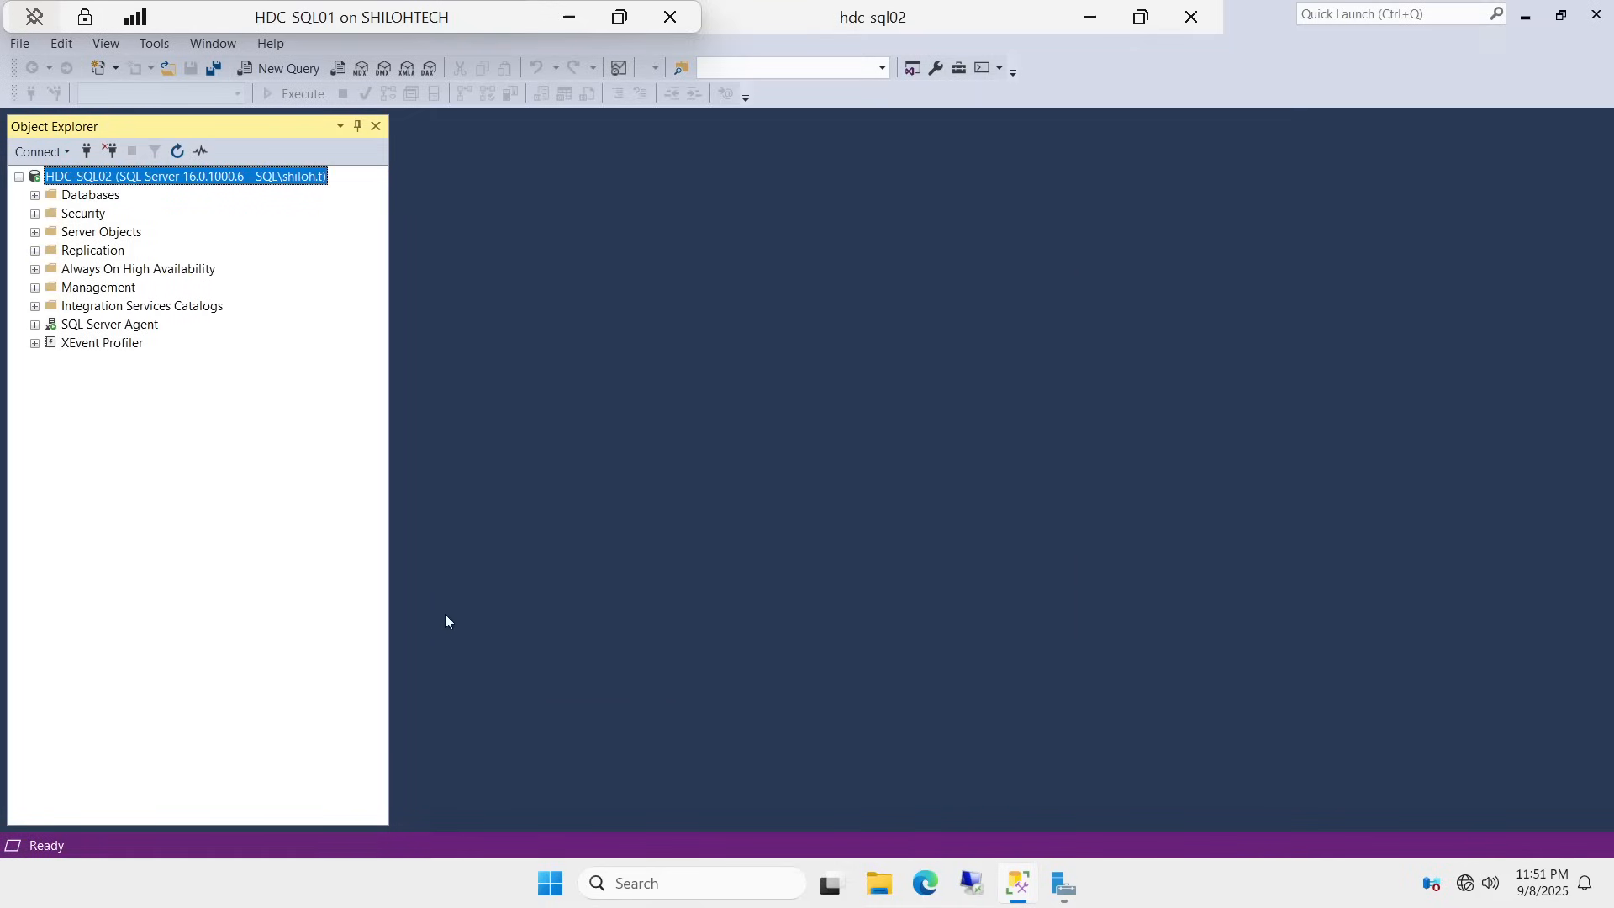
right_click(263, 182)
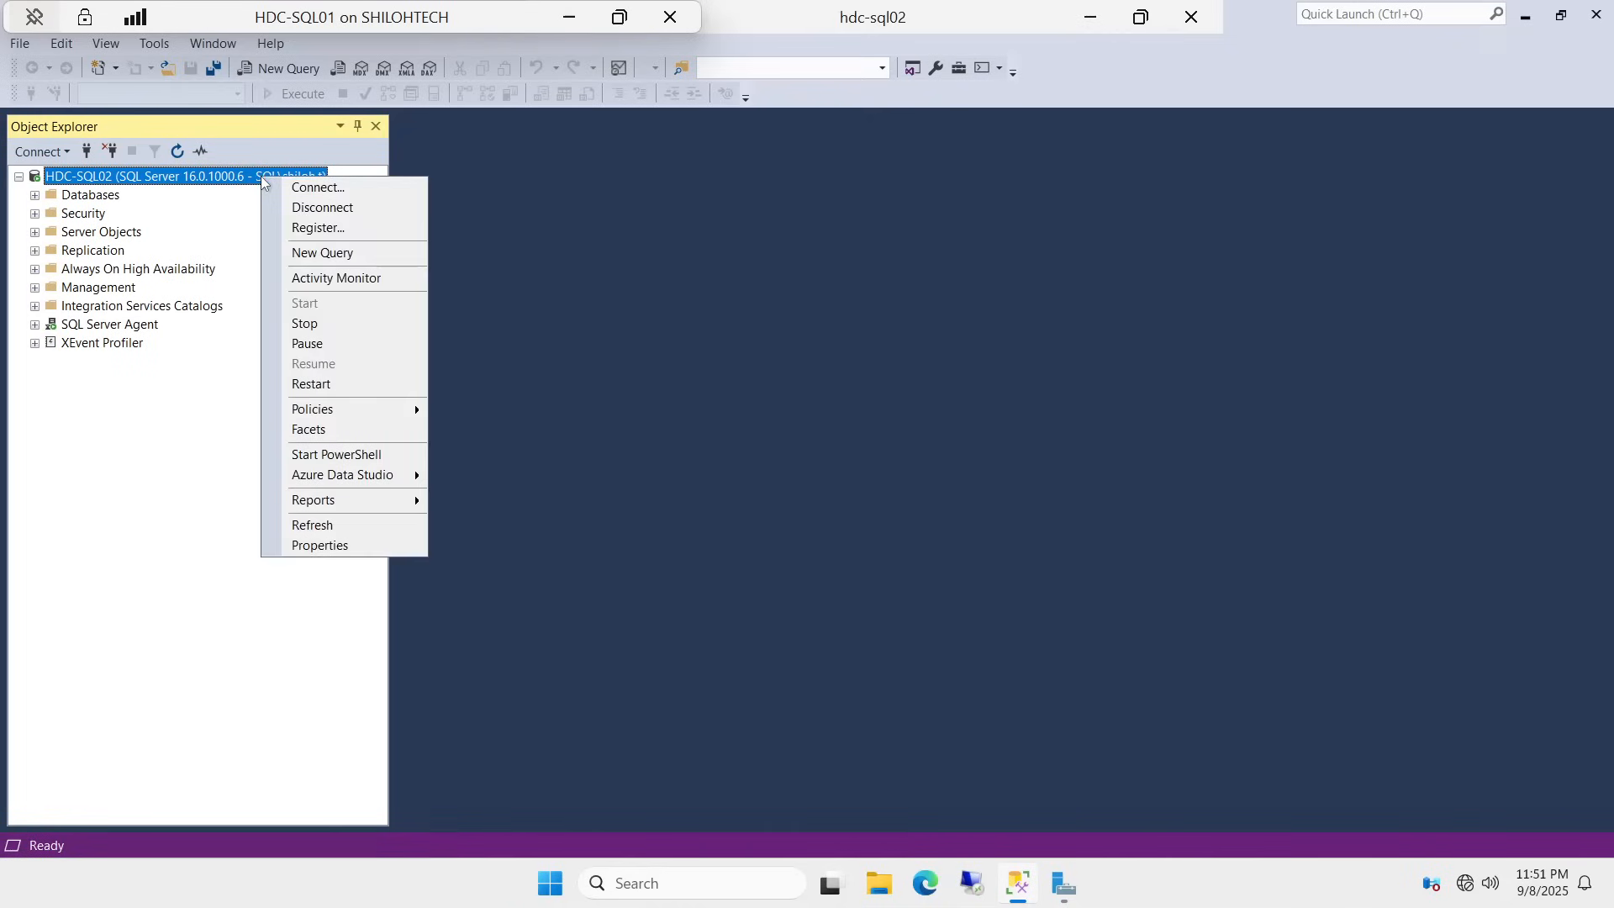
left_click(339, 253)
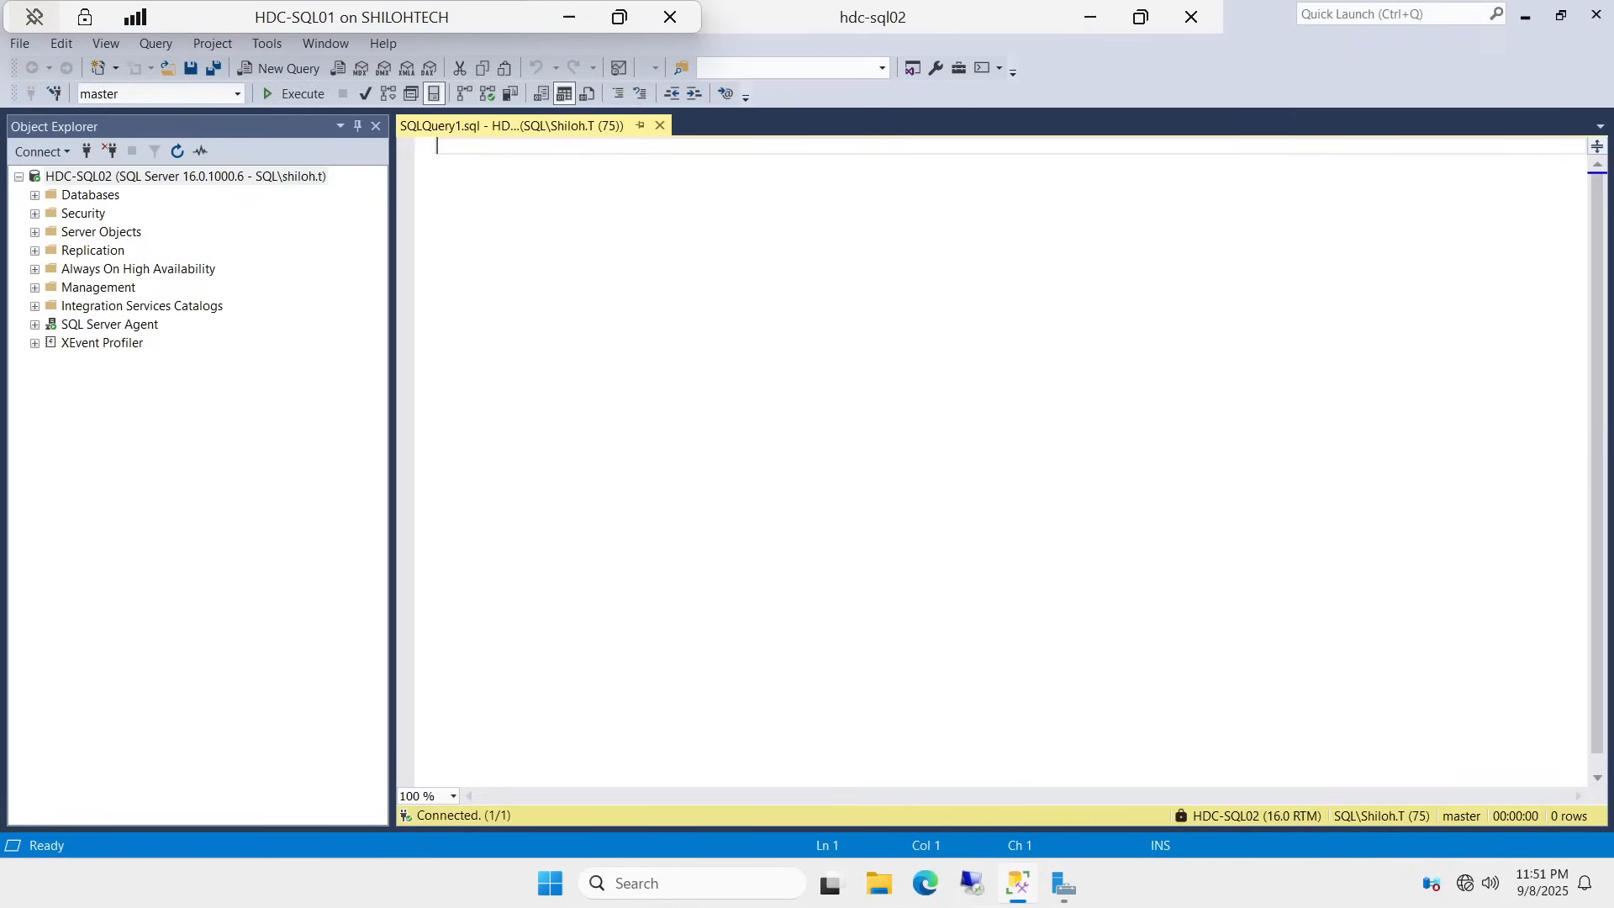
type("select @@v")
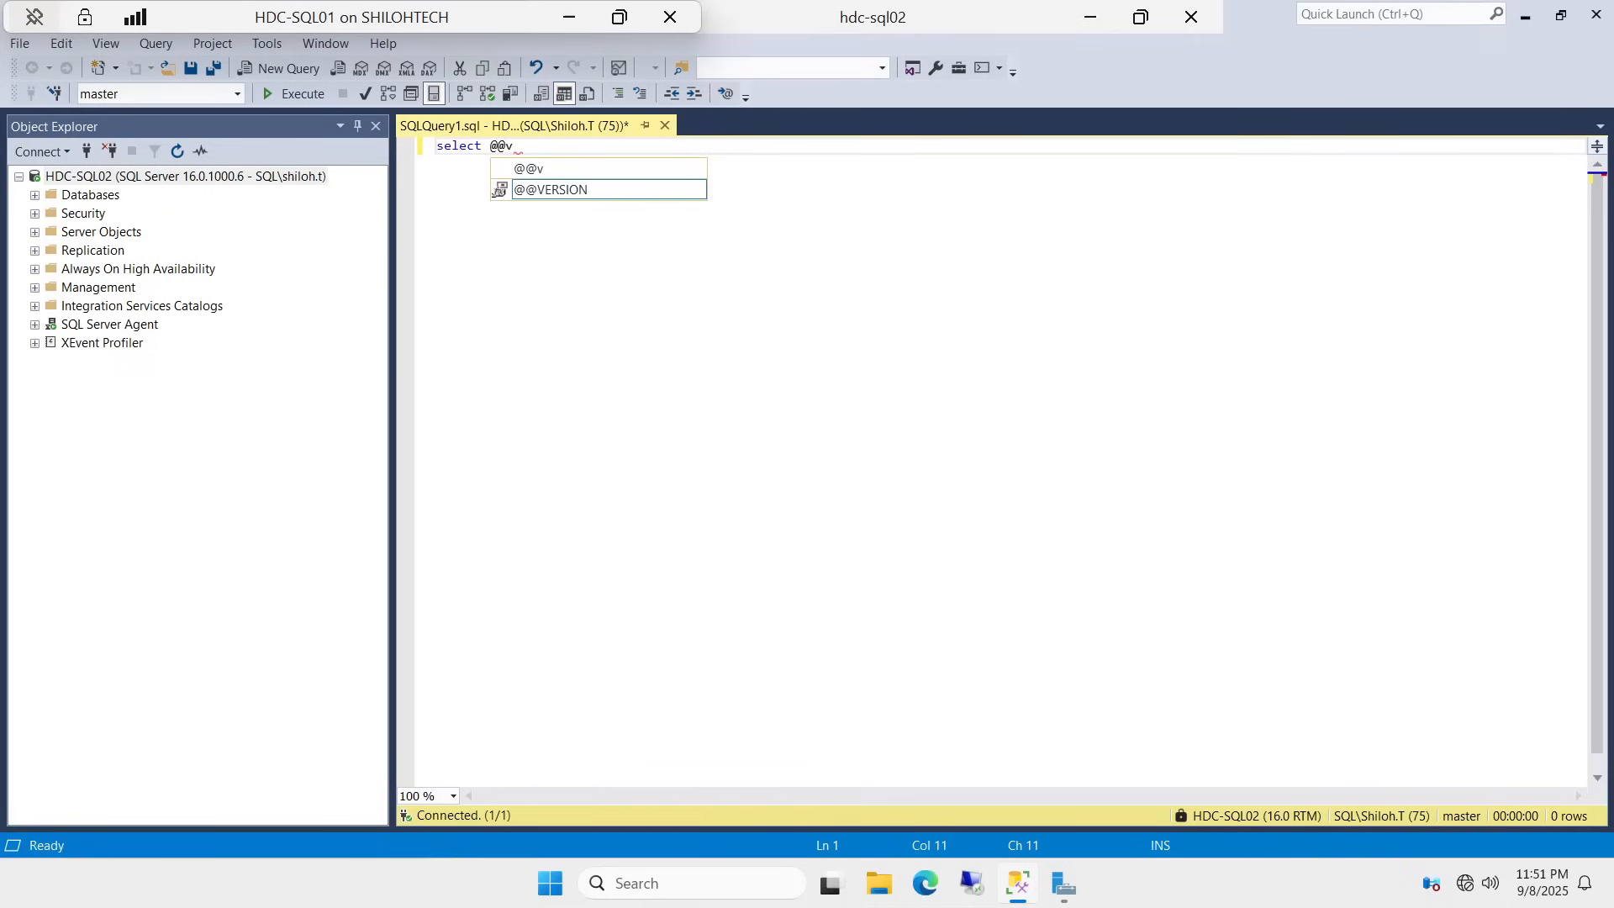
type("ersion")
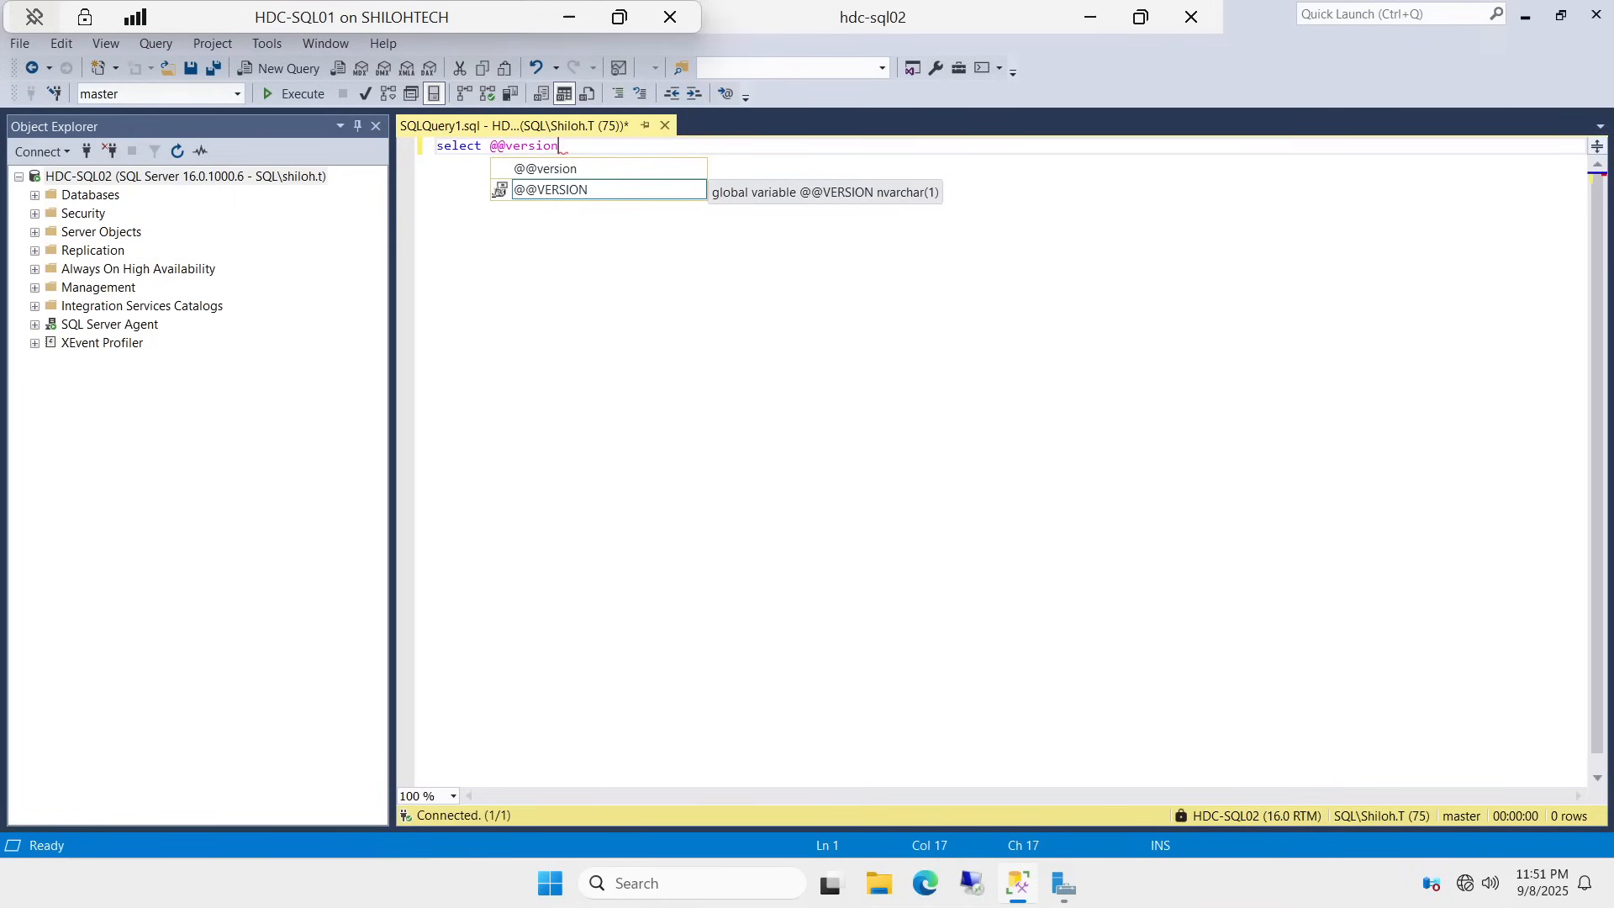
left_click(554, 173)
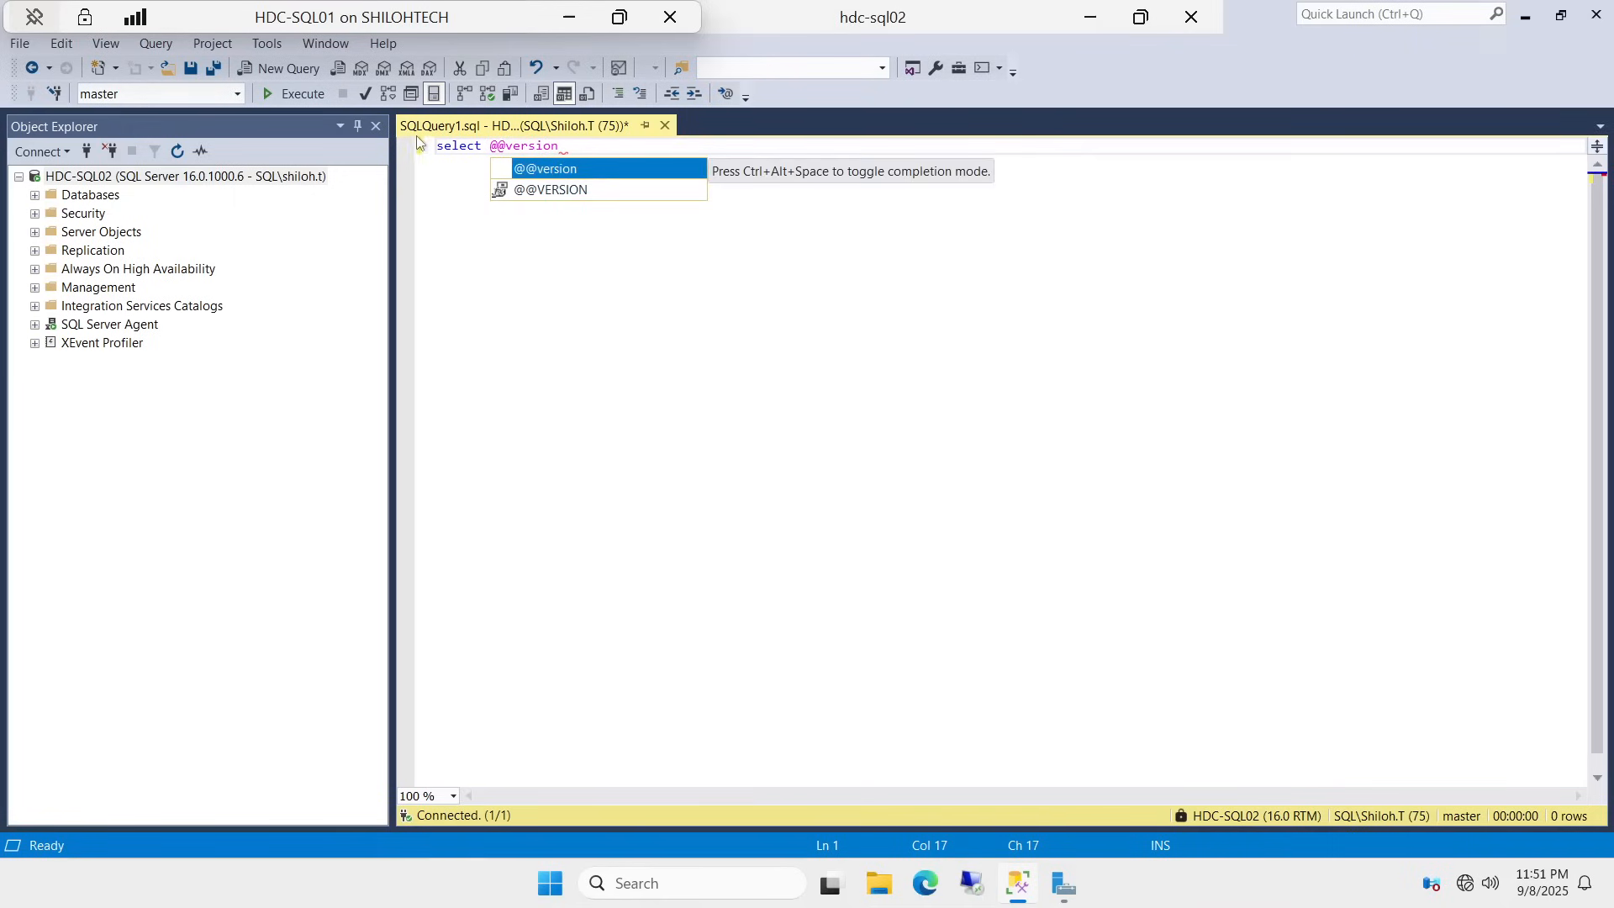
left_click(296, 94)
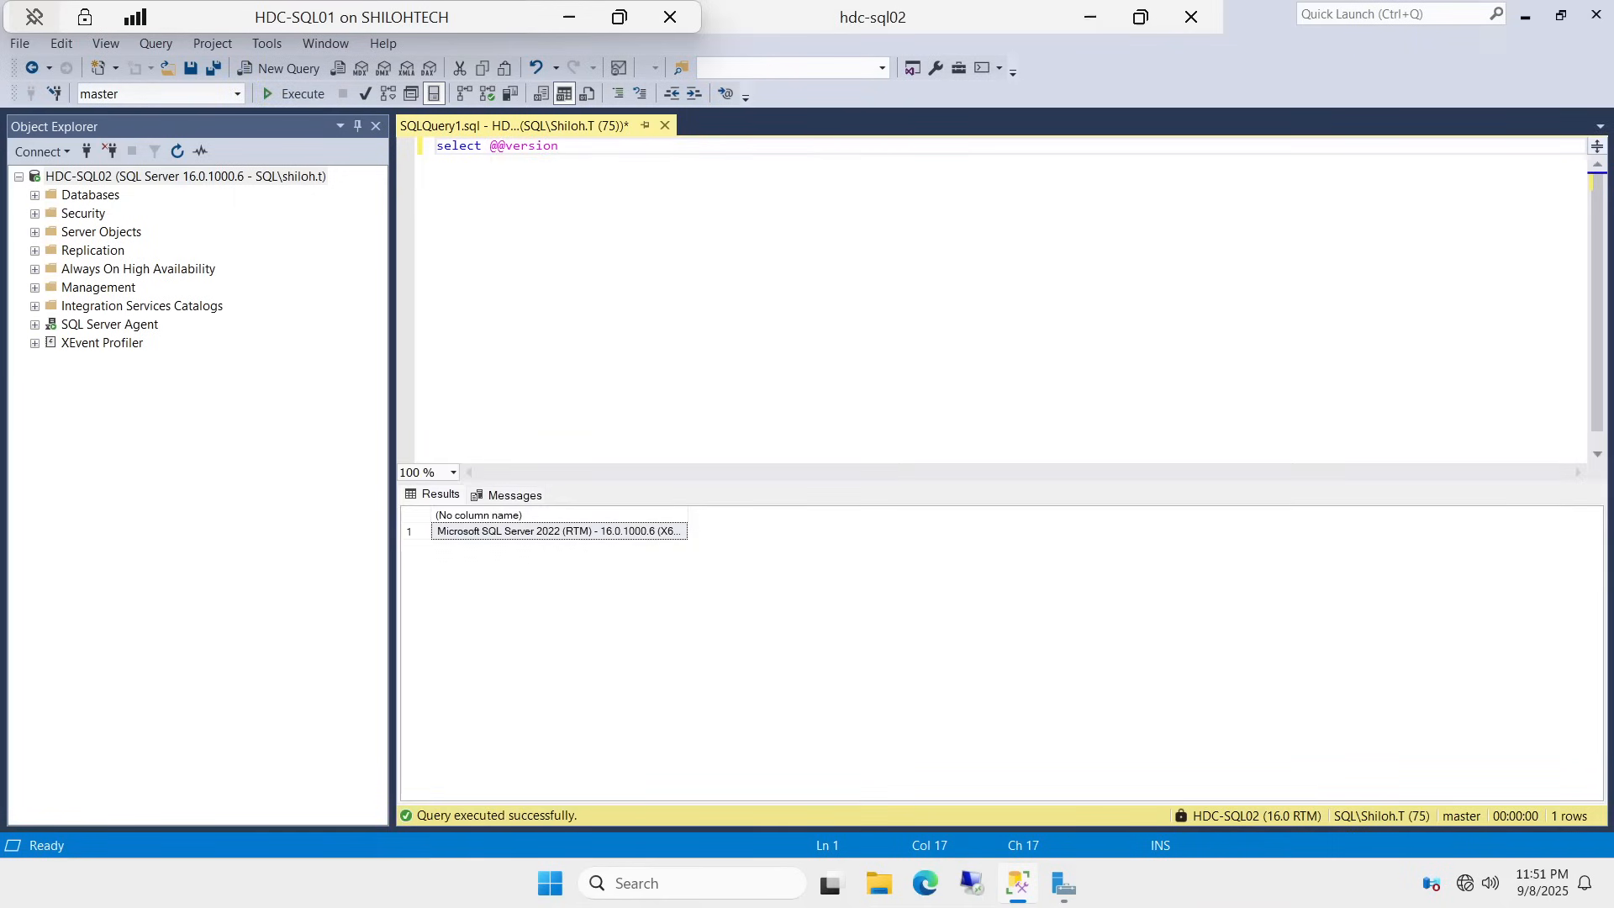
left_click(695, 514)
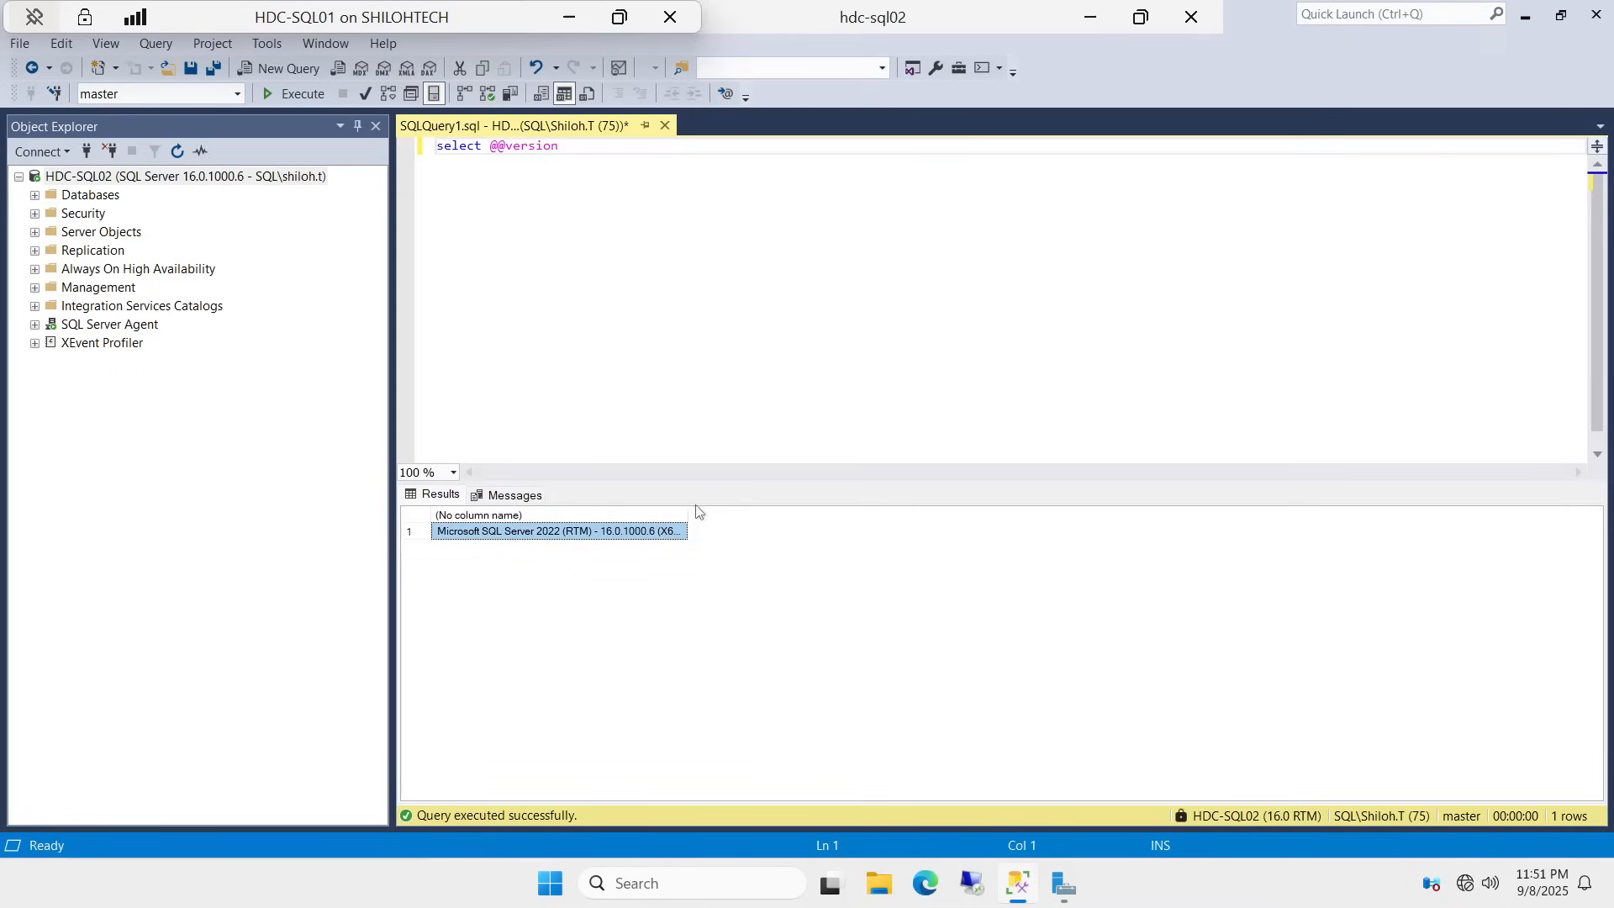
left_click_drag(831, 525, 1585, 659)
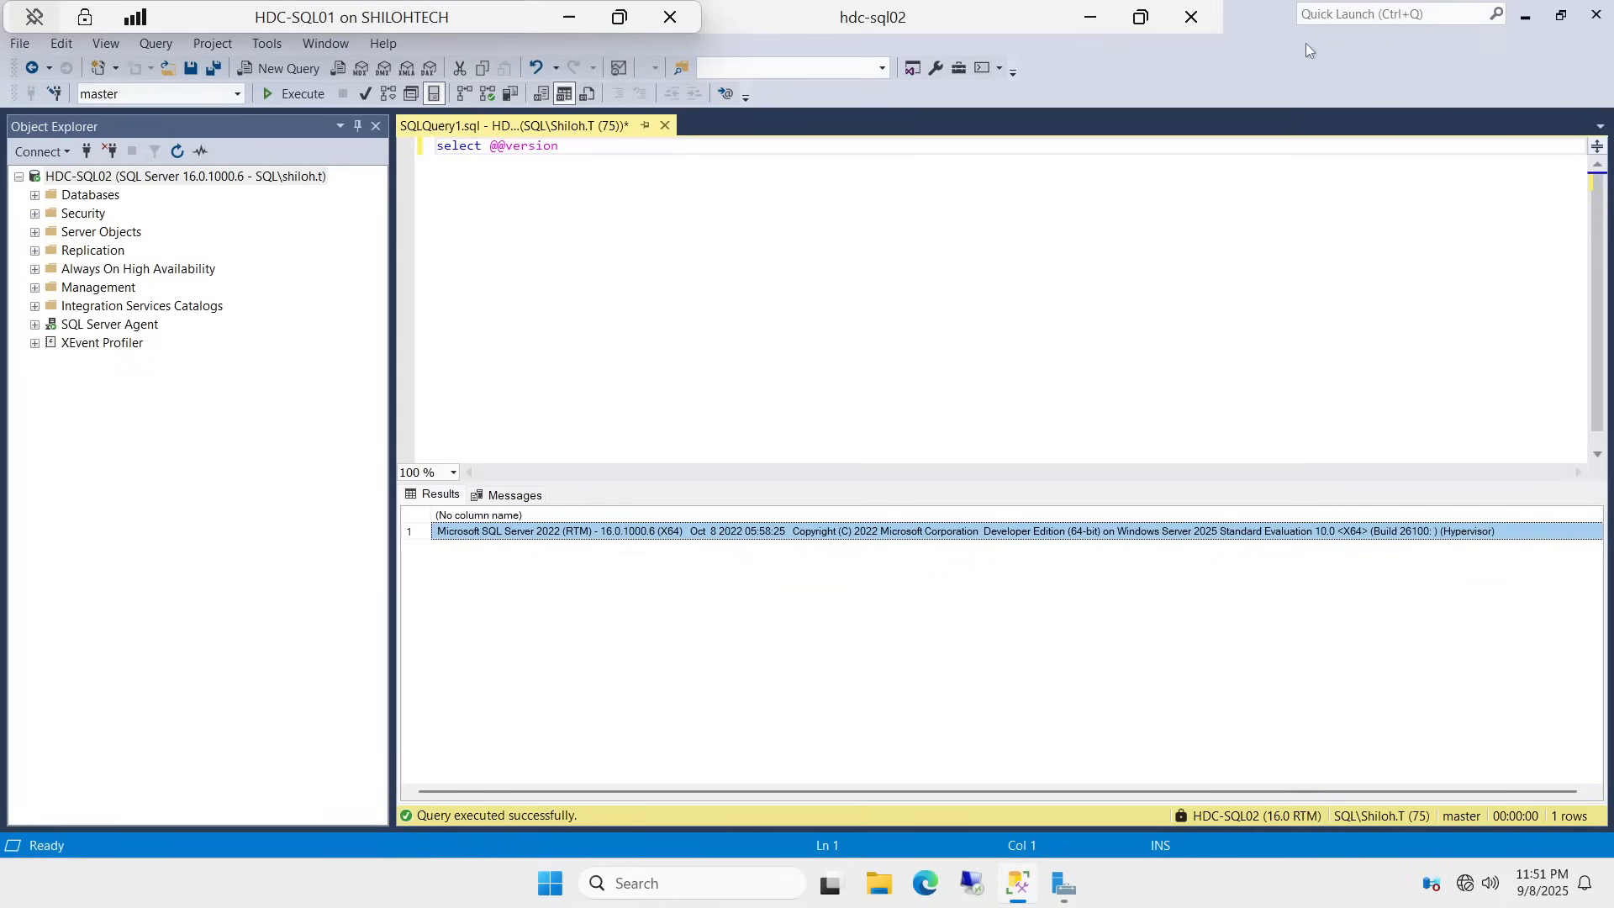
Switch to File Explorer and go to the SOFTWARE folder on Local Disk (C:)
left_click(874, 892)
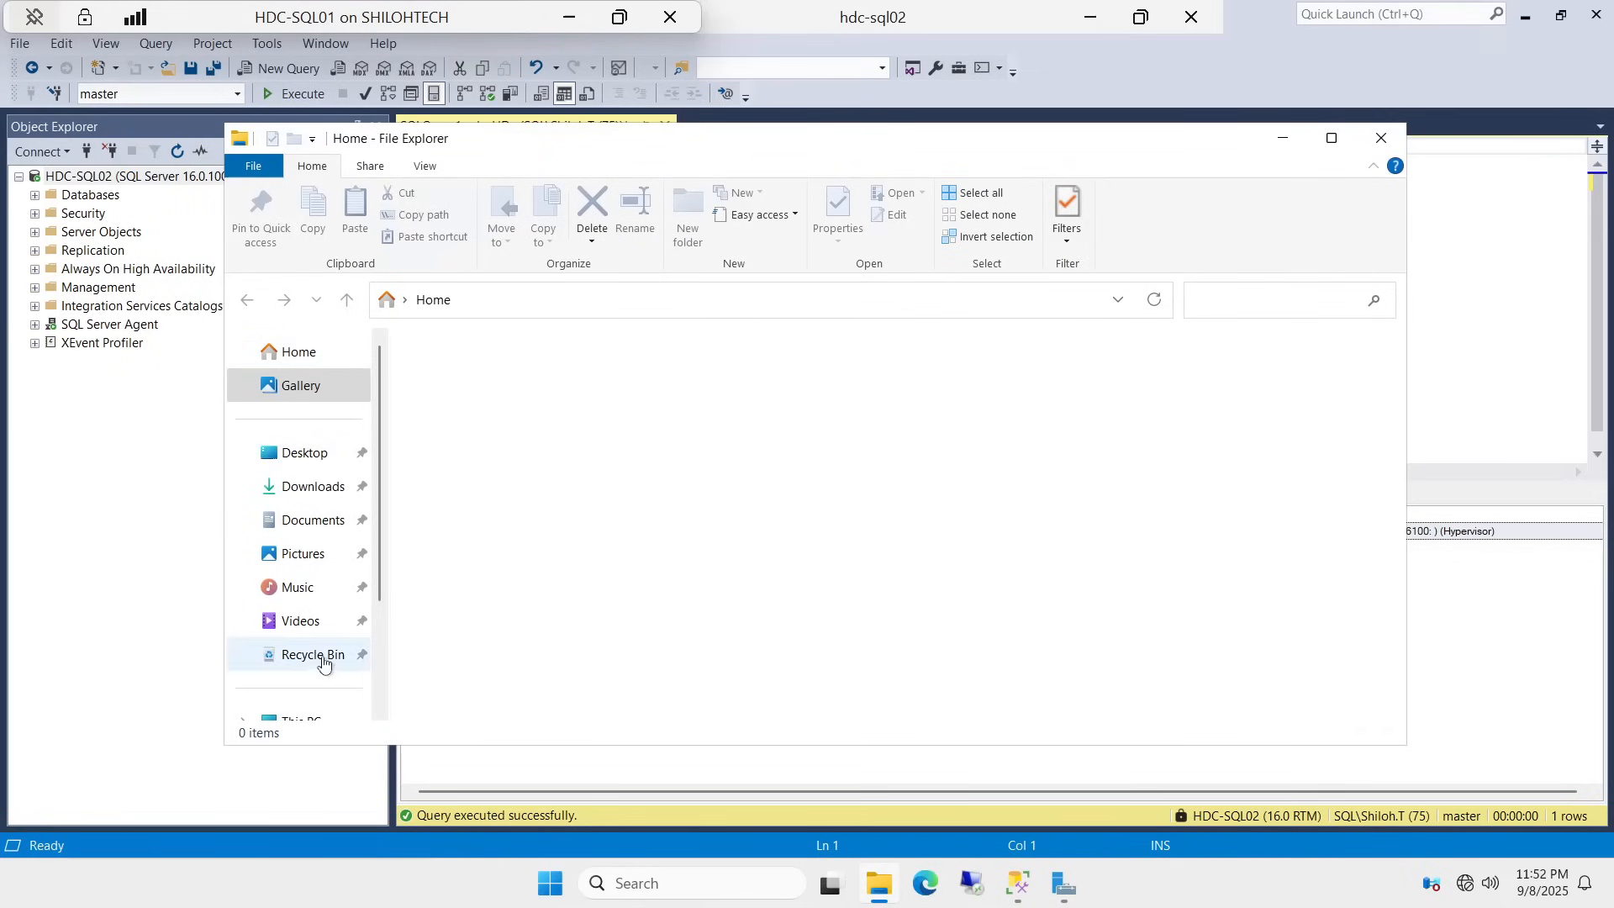
scroll(323, 664, "down", 2)
left_click(284, 585)
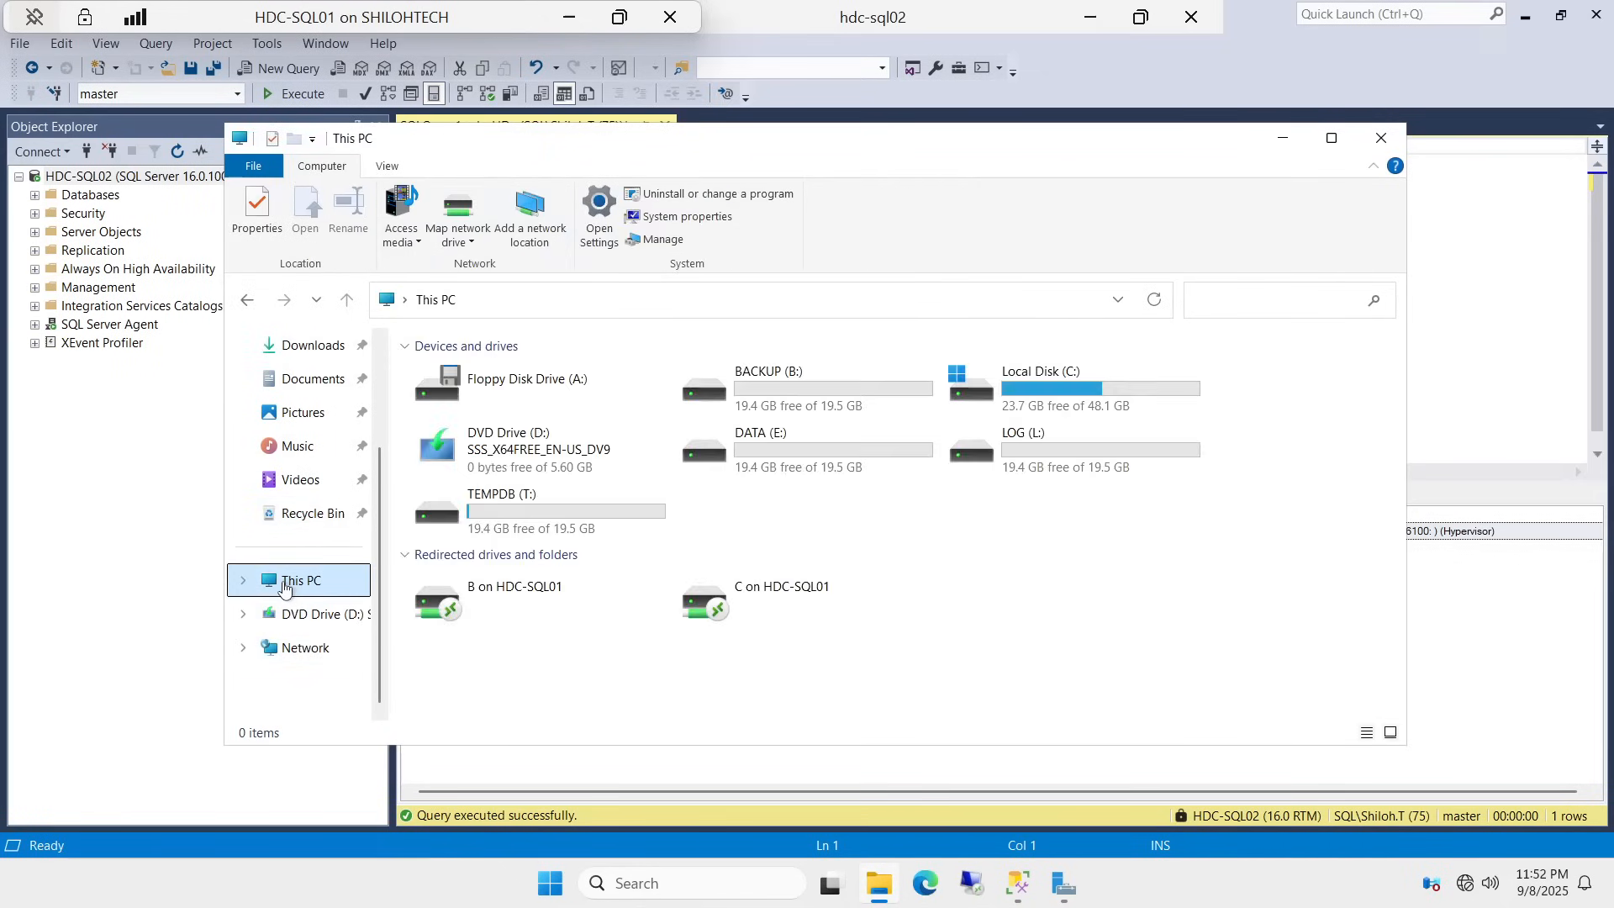
double_click(1052, 388)
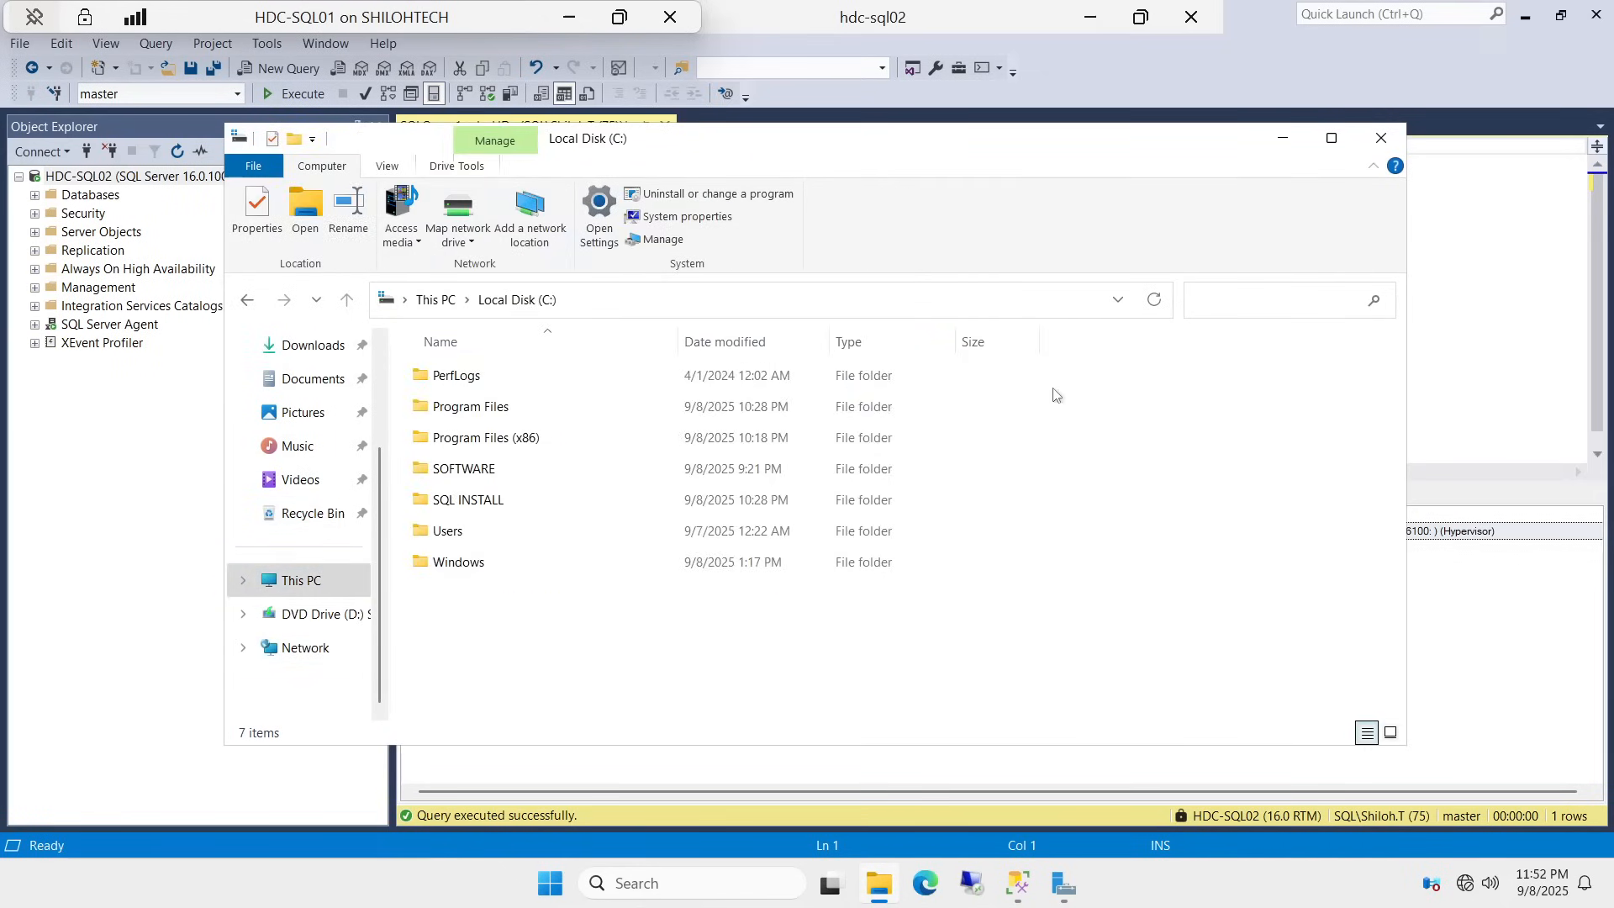
double_click(455, 473)
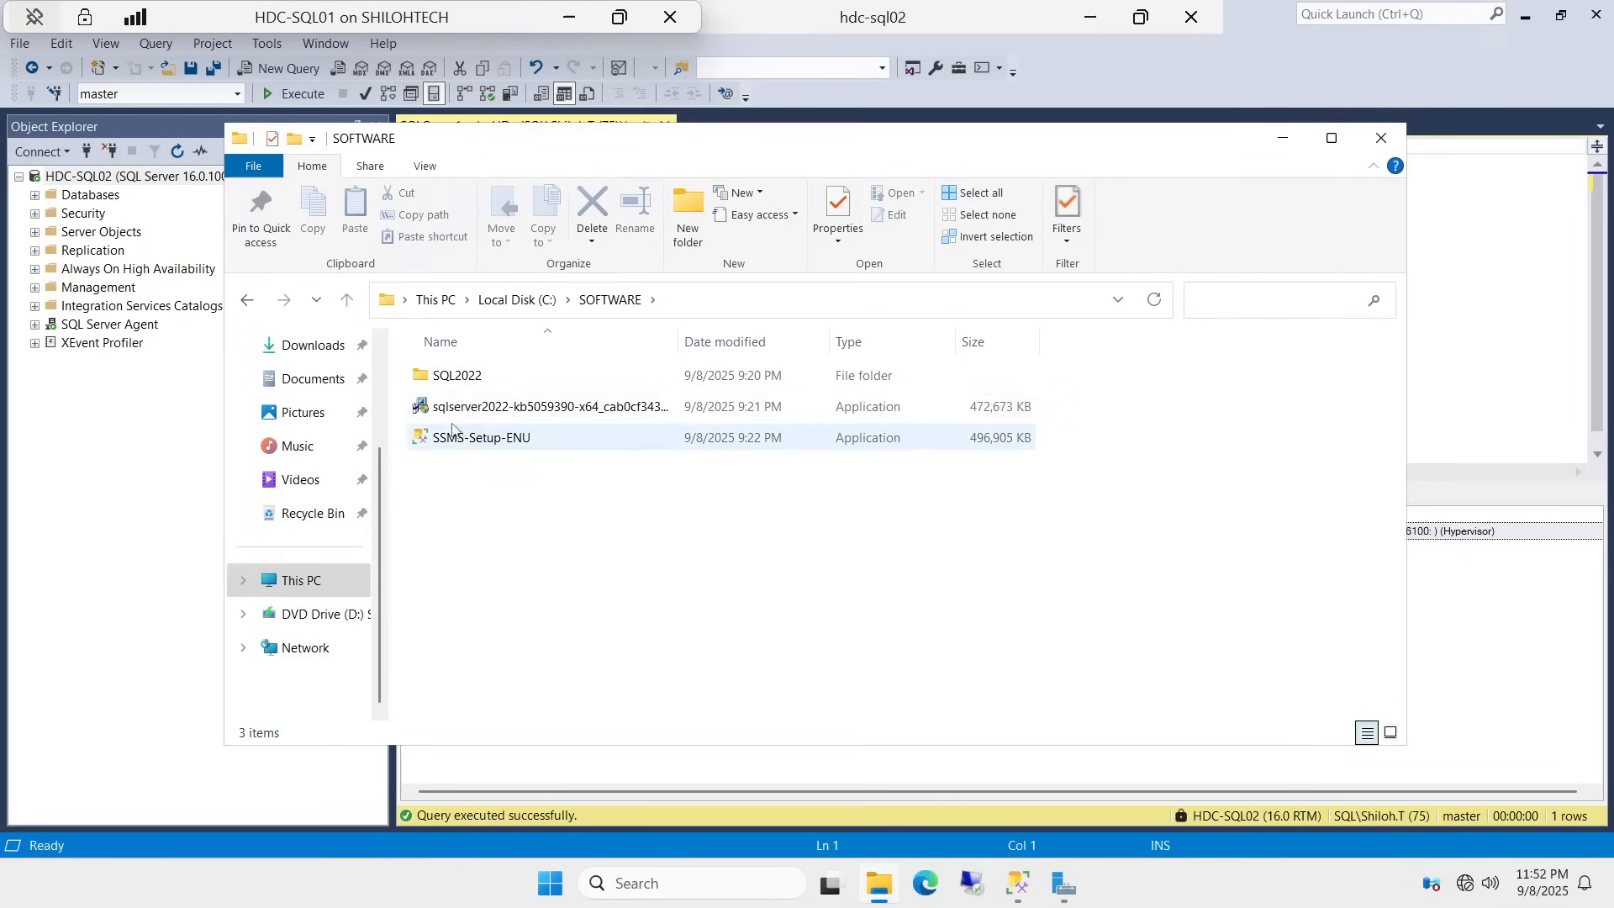
Launch the sqlserver2022-kb5059390-x64 update installer and allow it to run past the SmartScreen prompt
right_click(538, 411)
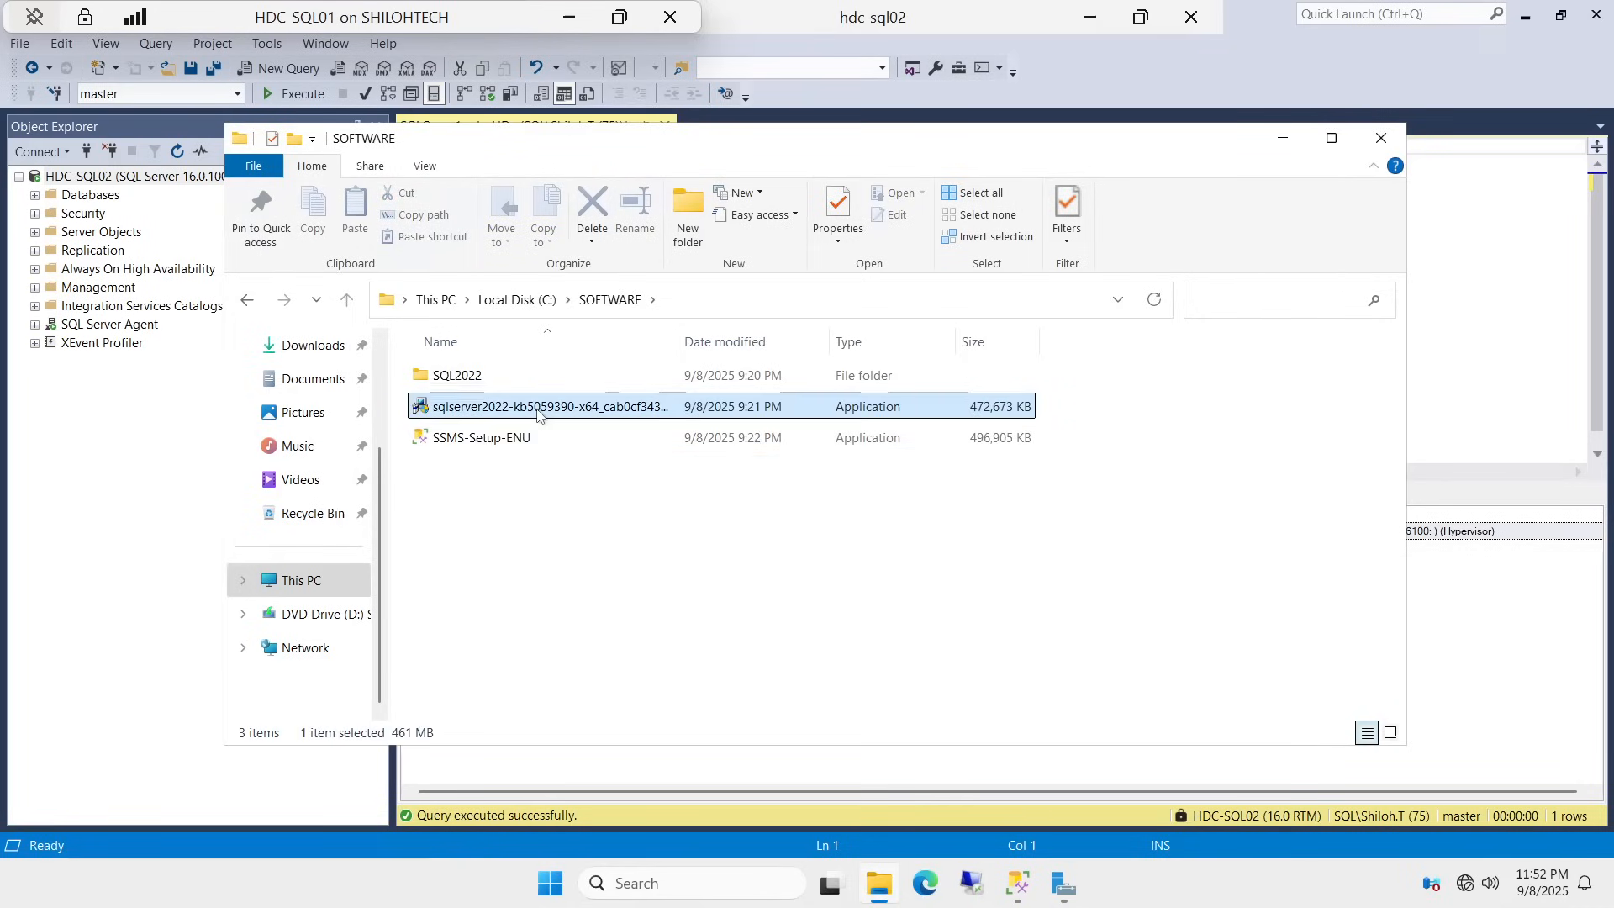
left_click(636, 452)
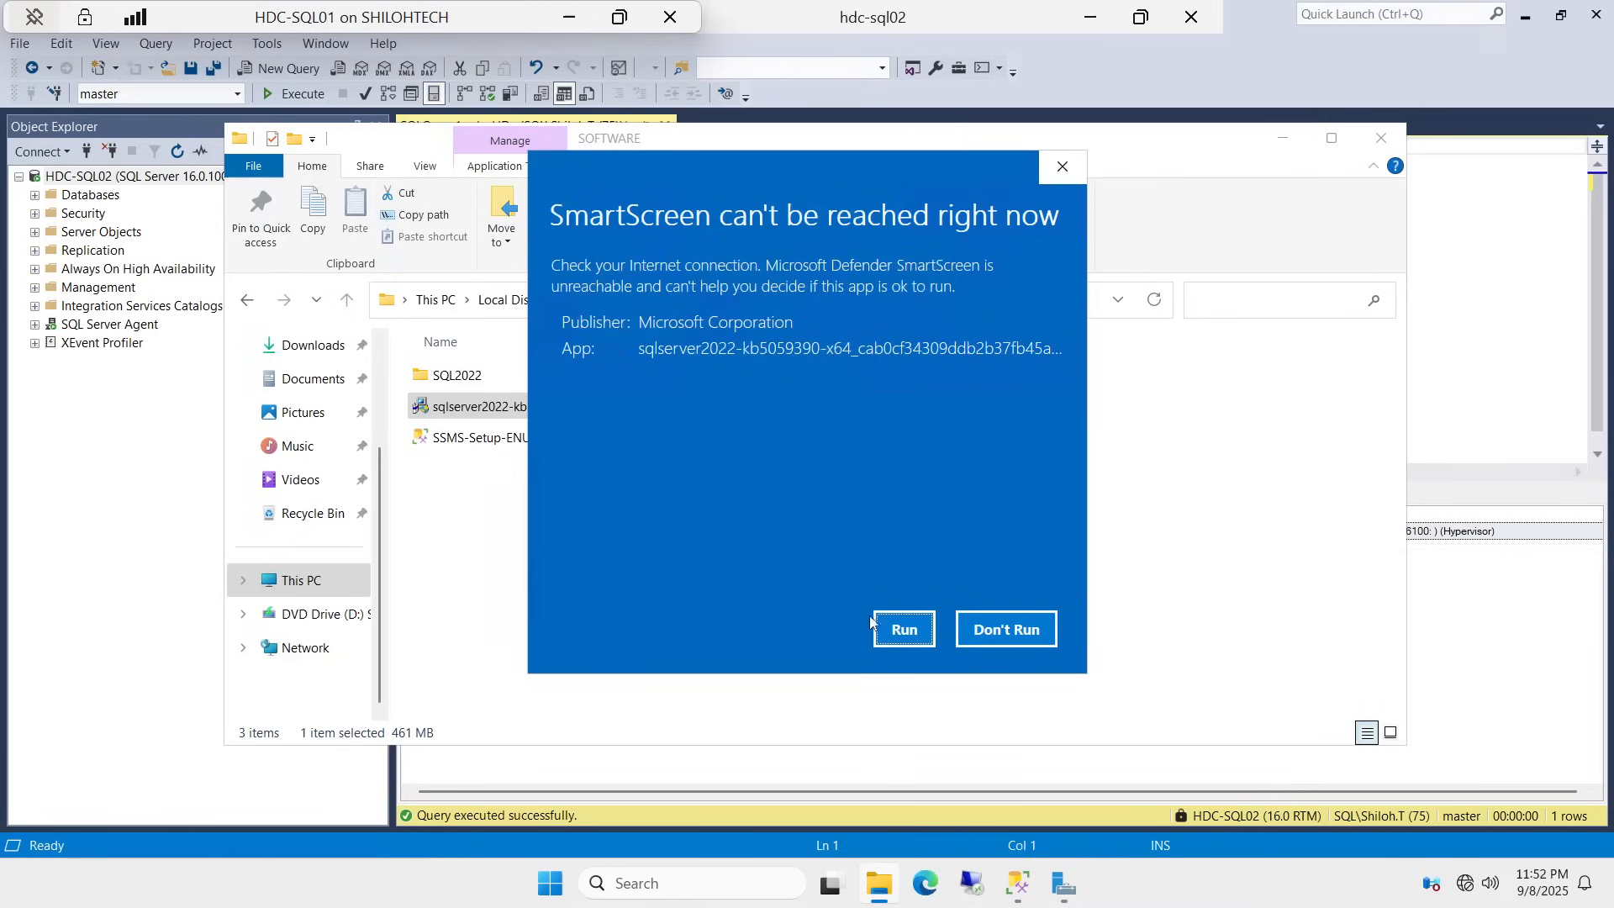
left_click(905, 629)
left_click(723, 627)
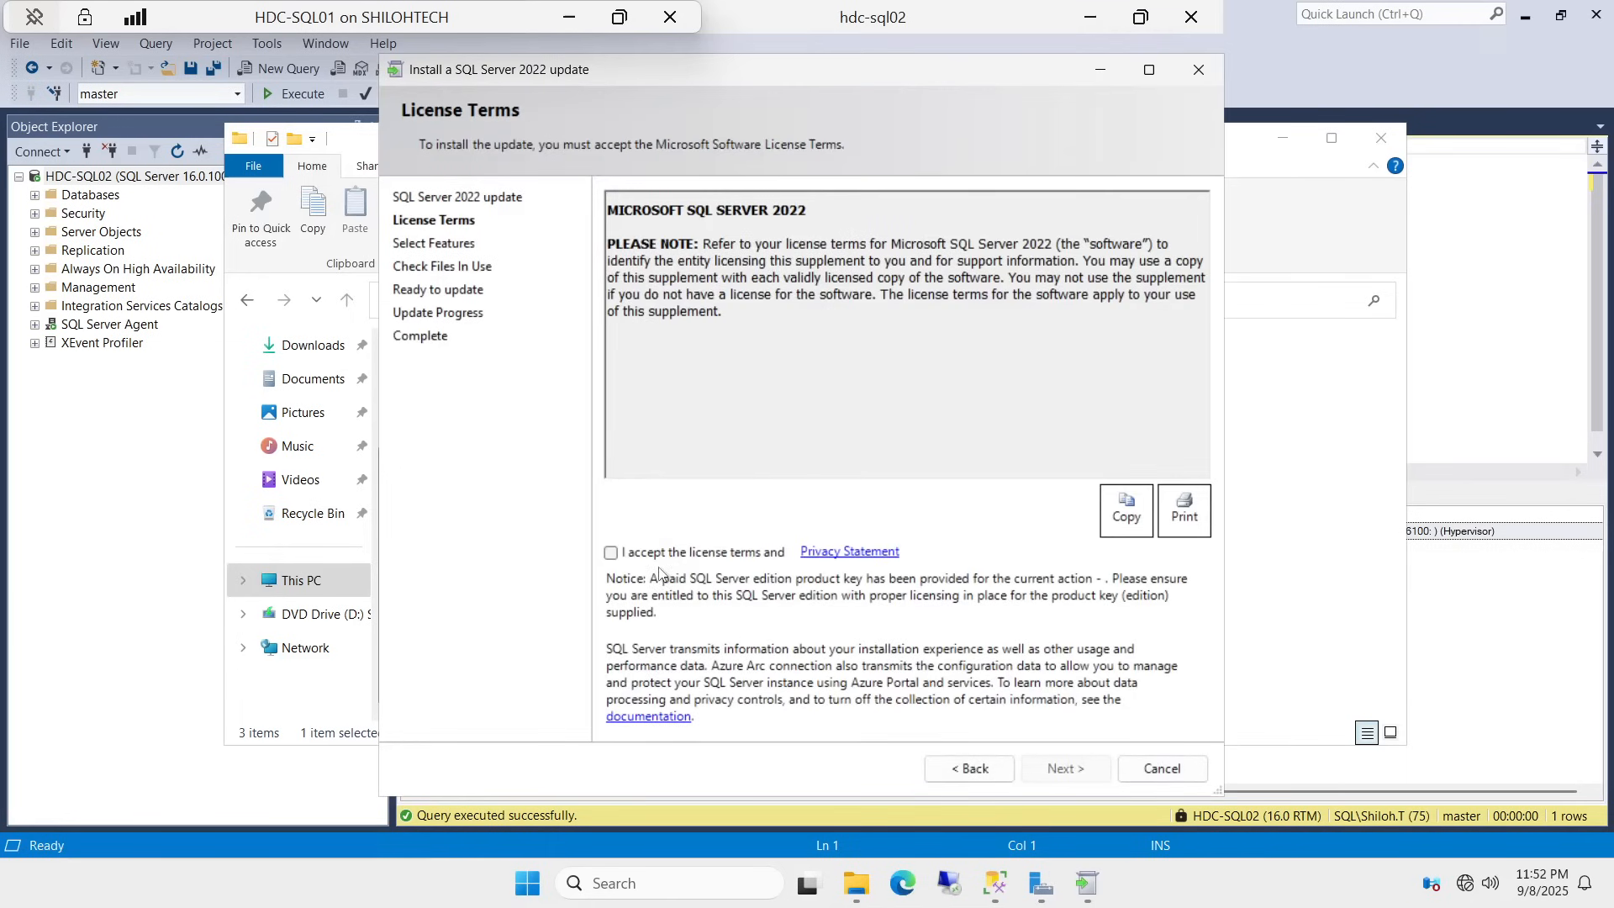
Accept the license terms, install the update on the MSSQLSERVER instance, and close the finished setup and the SOFTWARE folder window
left_click(611, 553)
left_click(1067, 770)
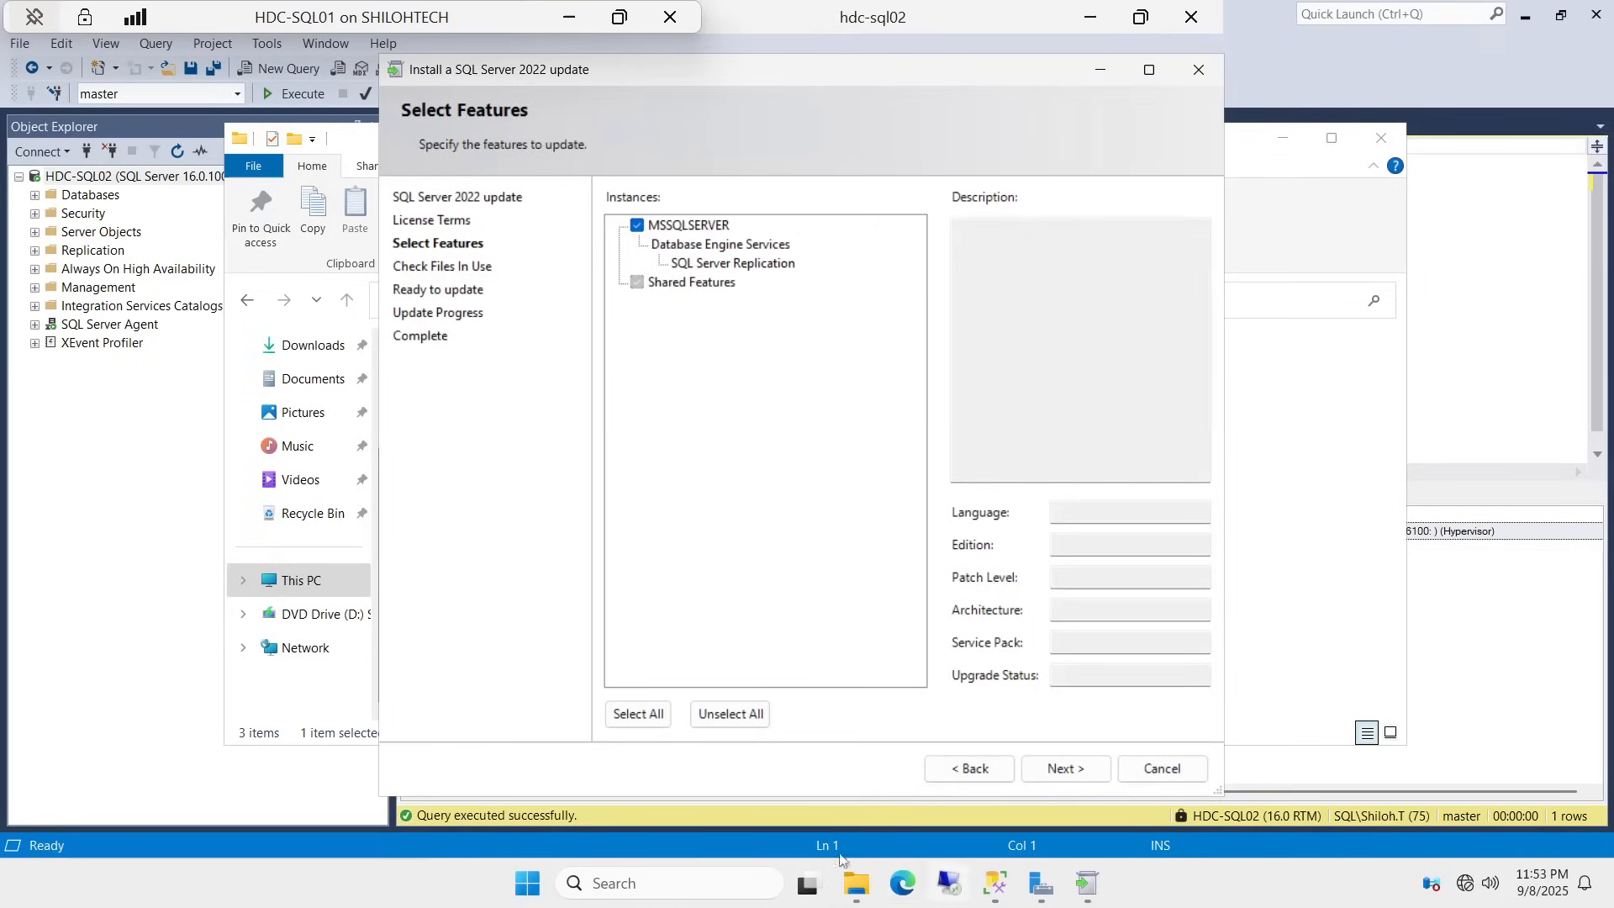
left_click(1064, 768)
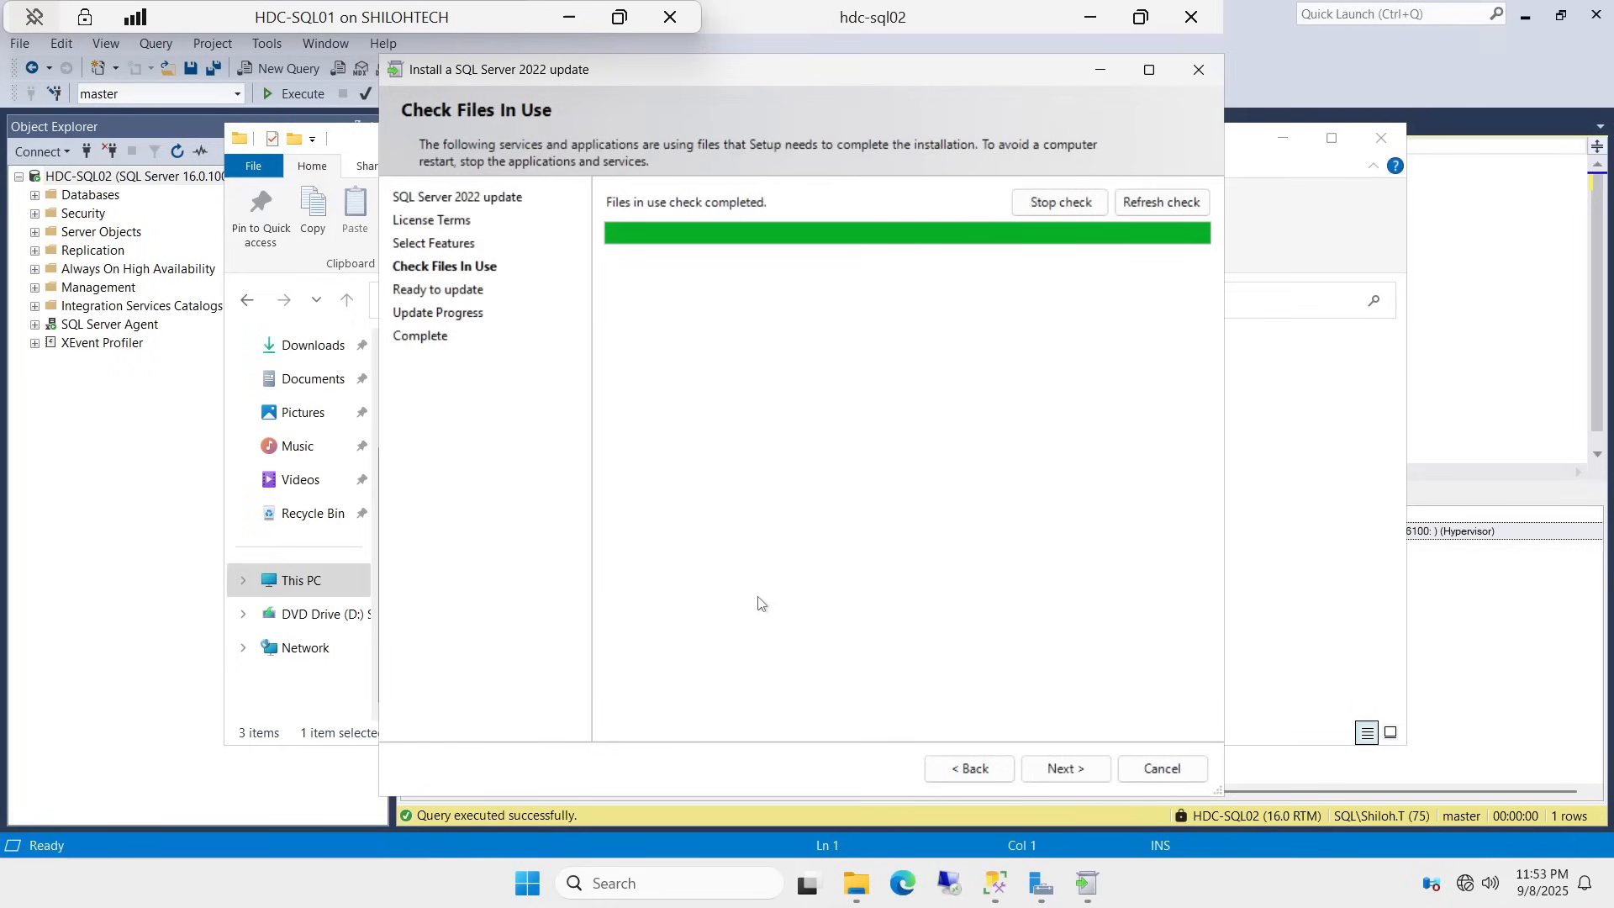
left_click(1066, 770)
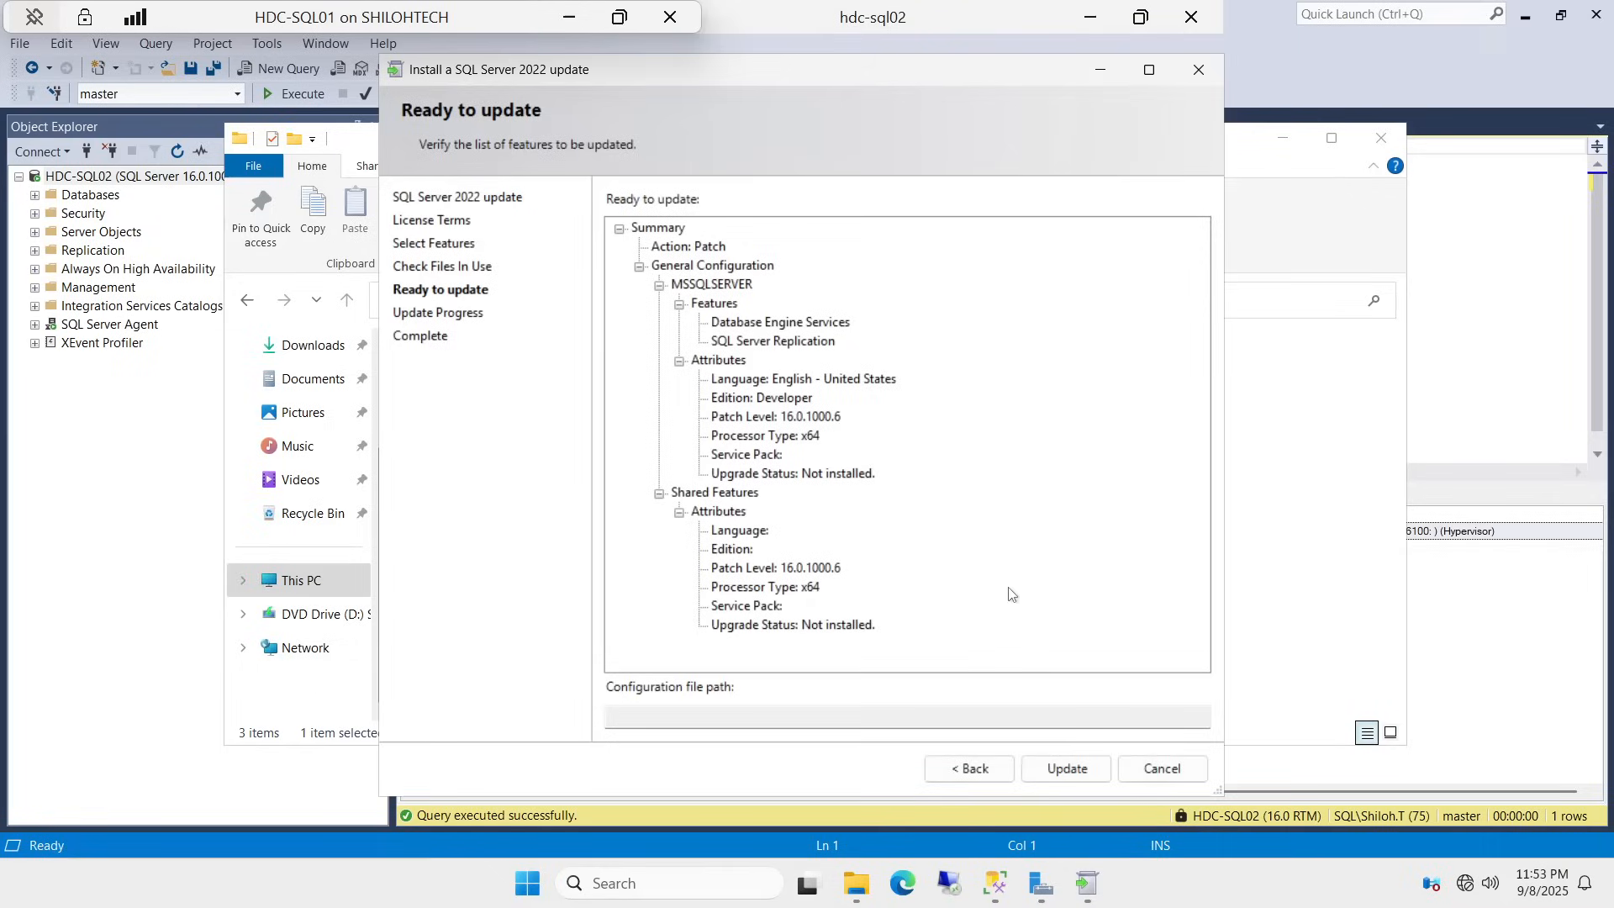
left_click(1066, 769)
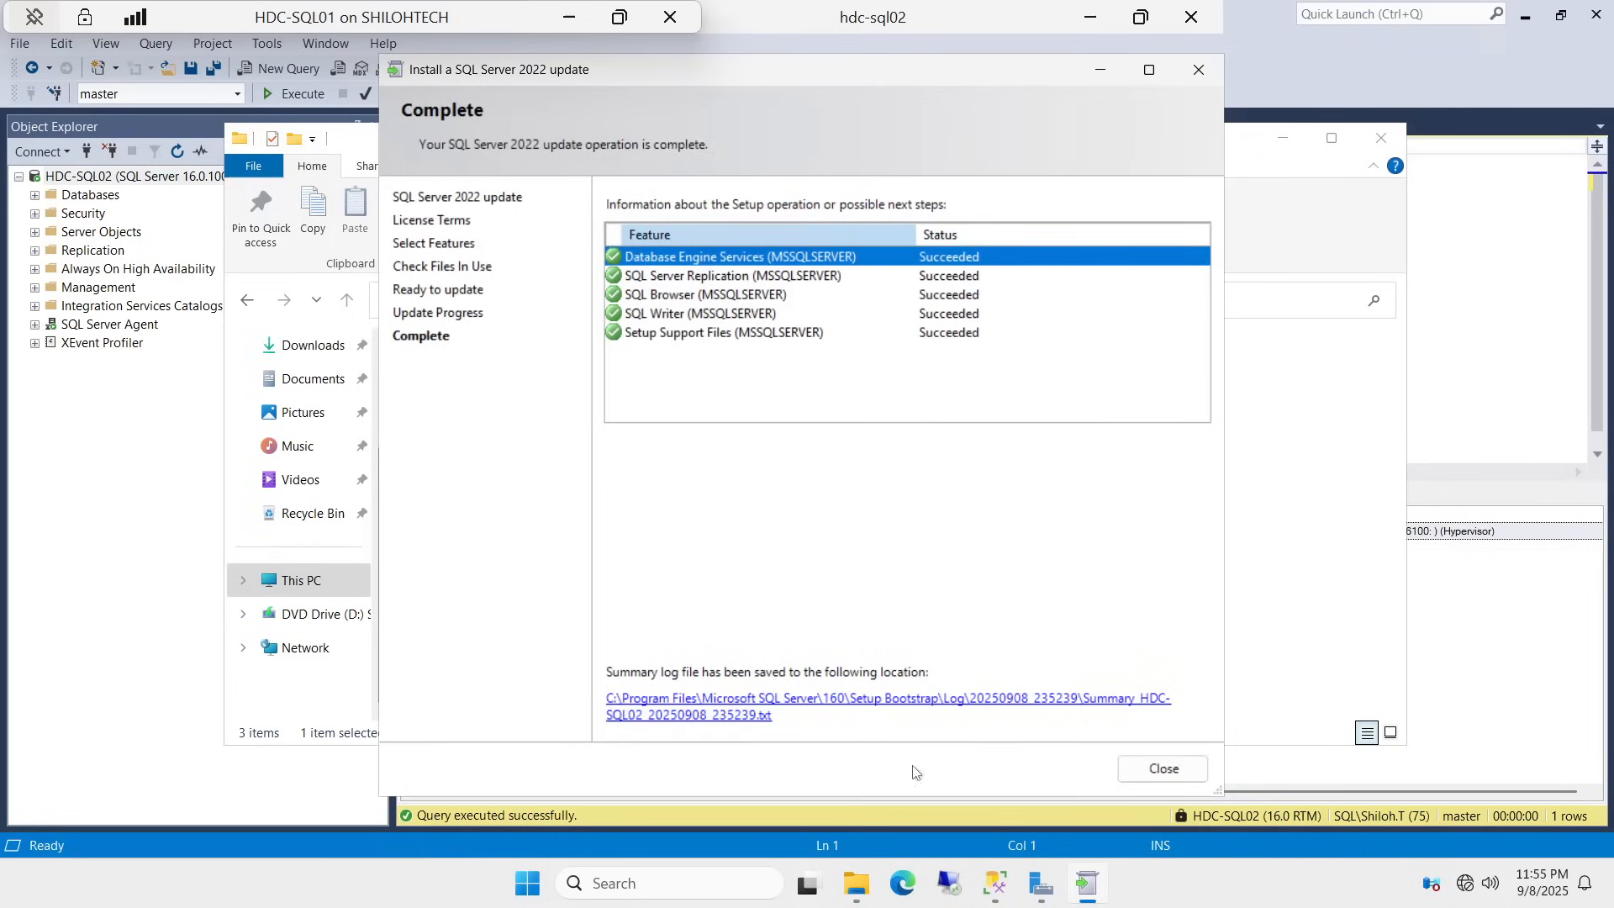
left_click(1179, 777)
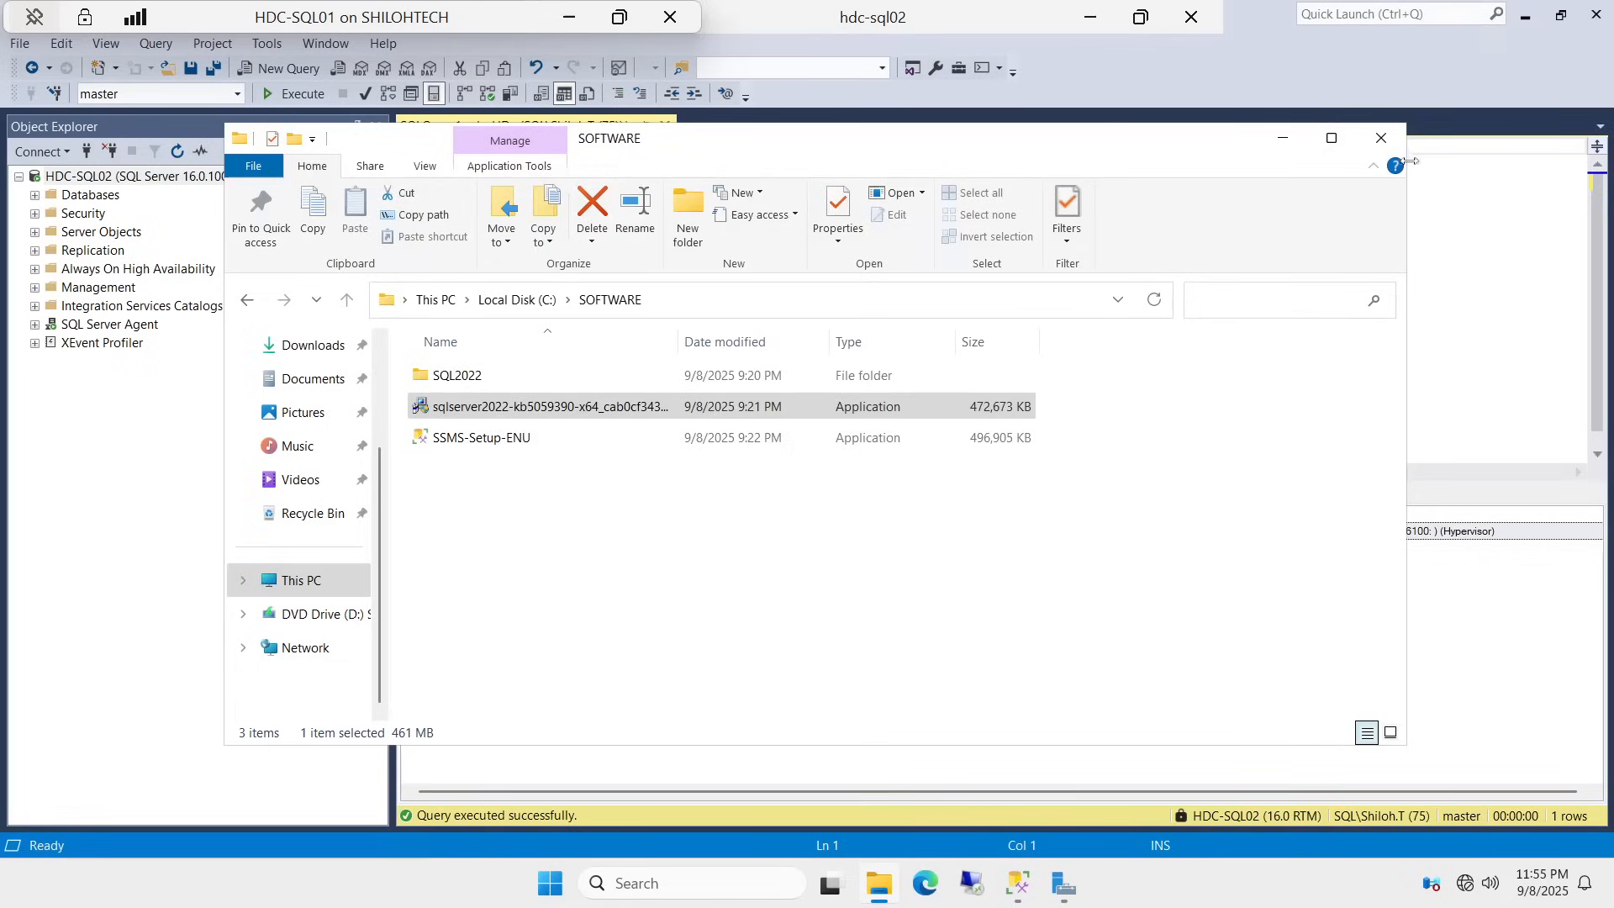
left_click(1381, 137)
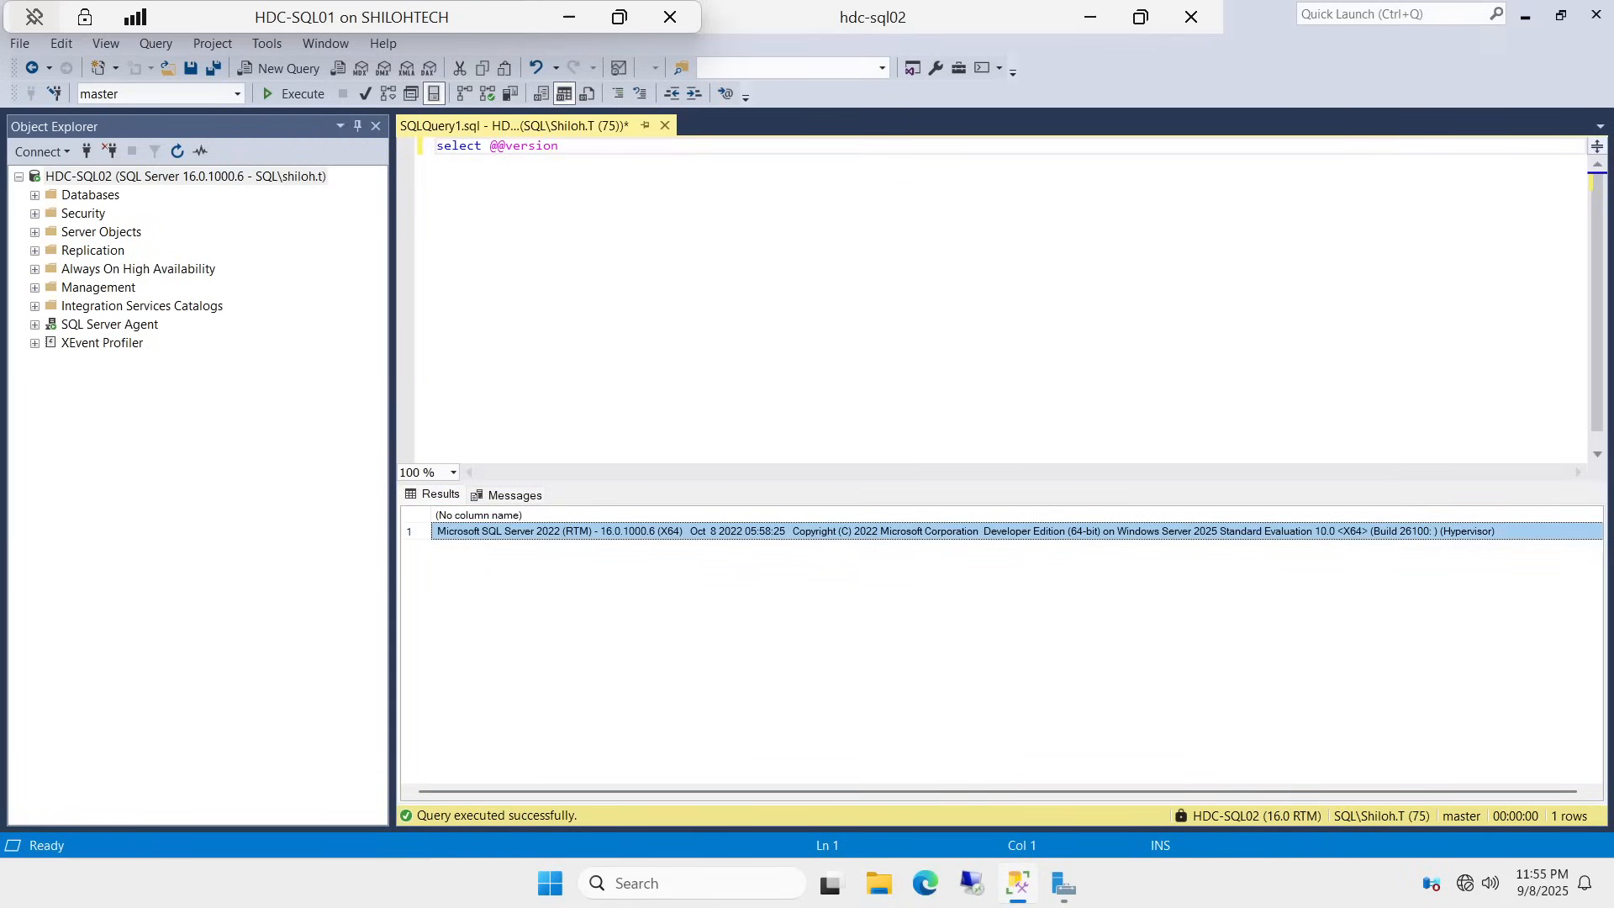
left_click(589, 148)
key("shift+Home")
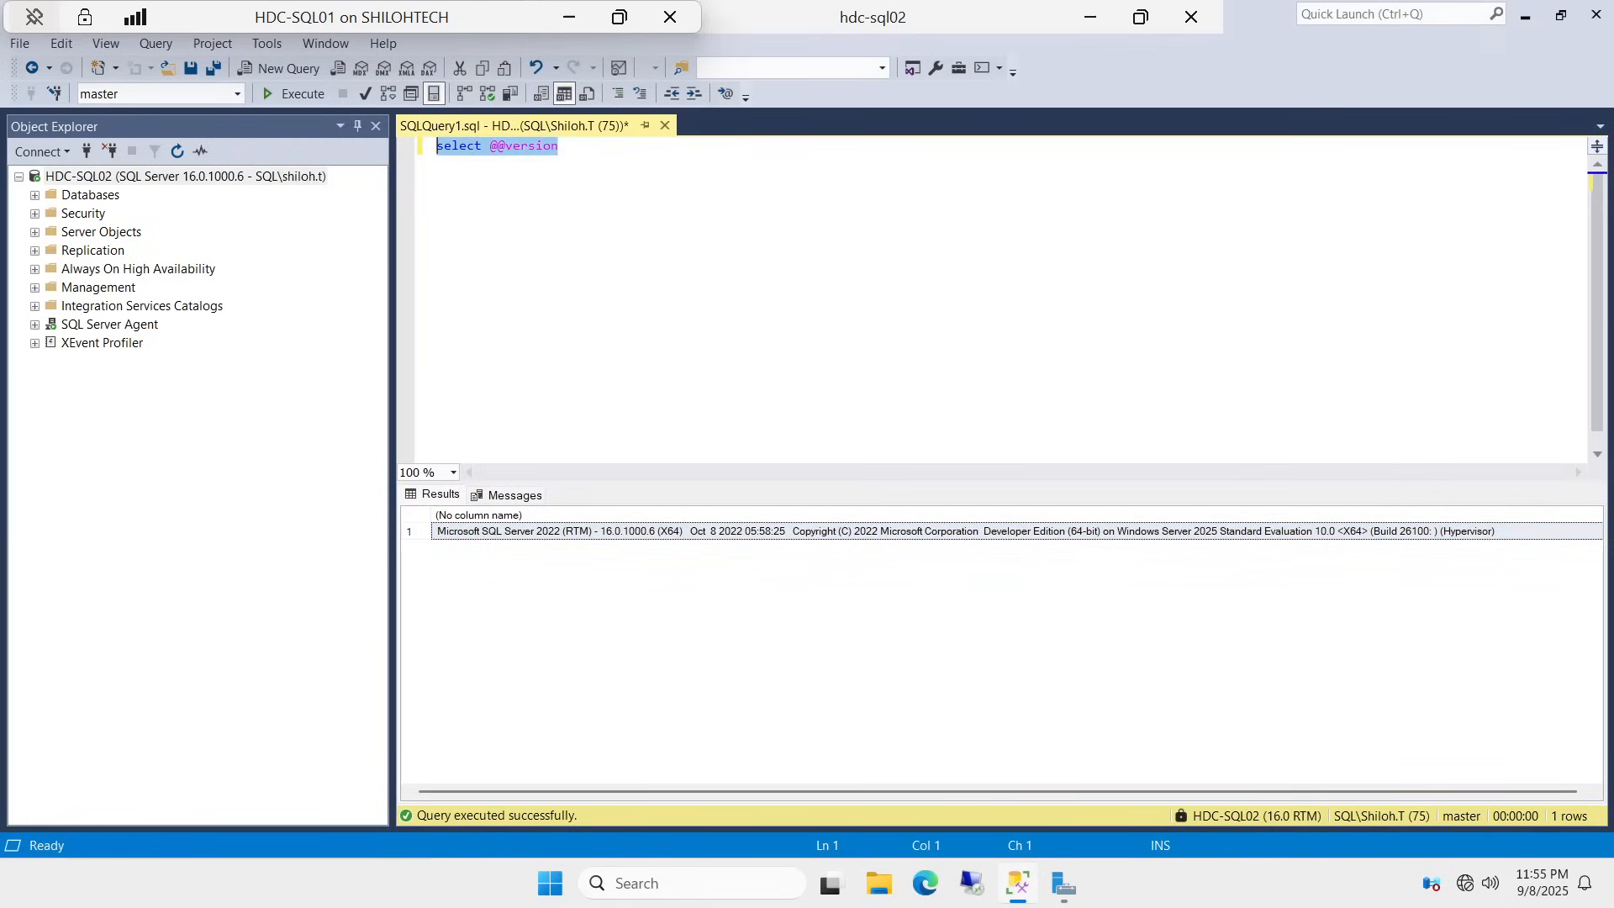
left_click(291, 95)
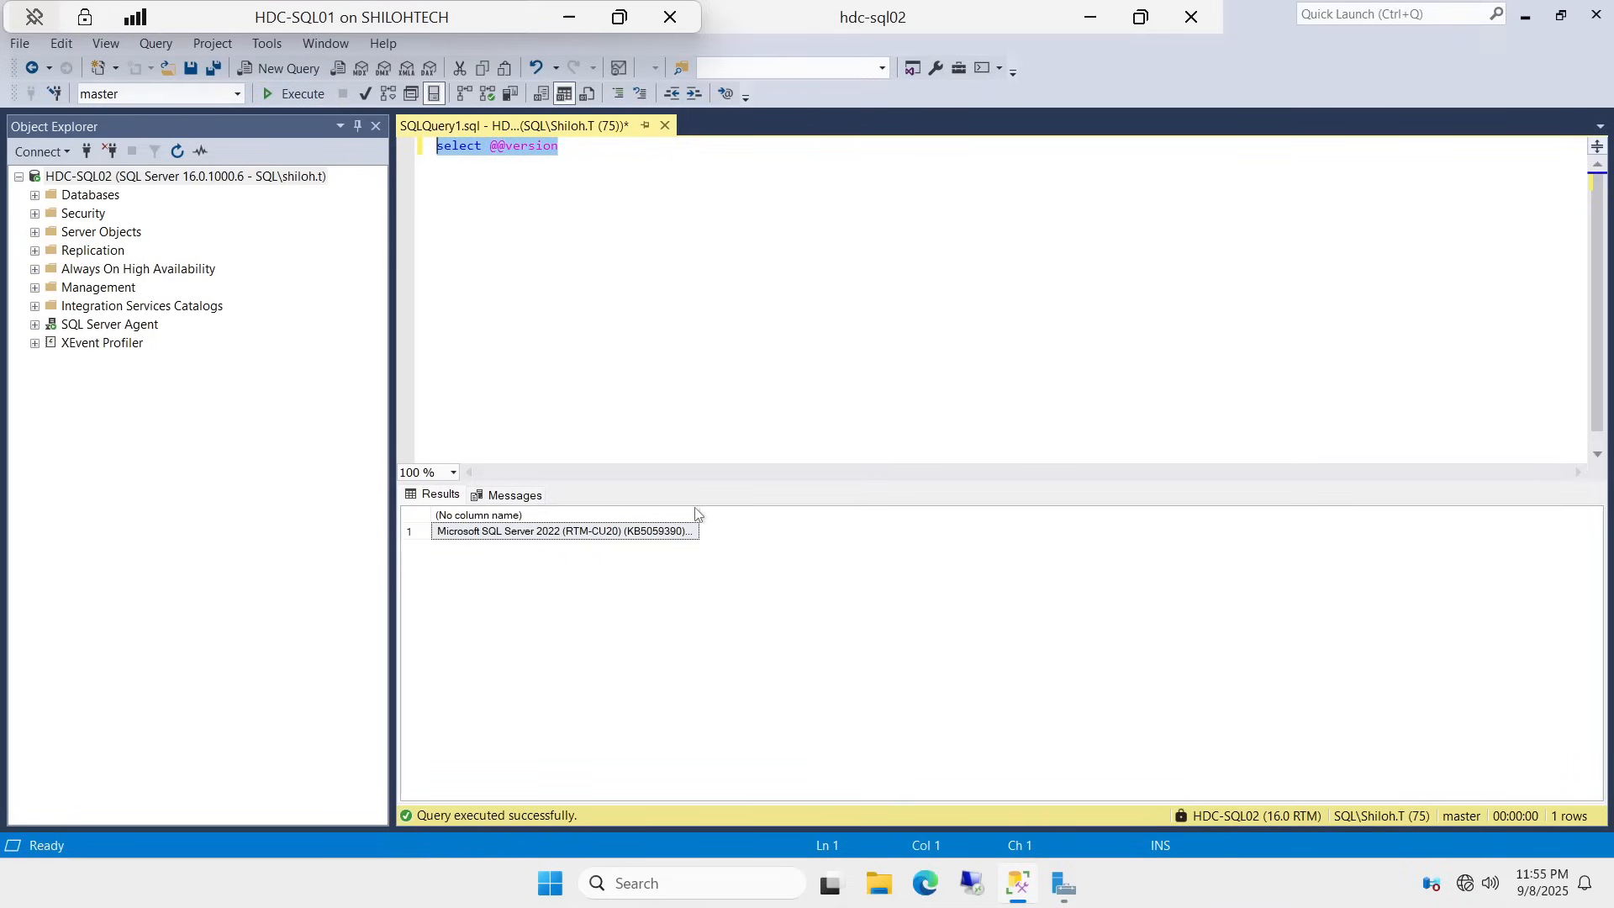
left_click_drag(699, 511, 1601, 643)
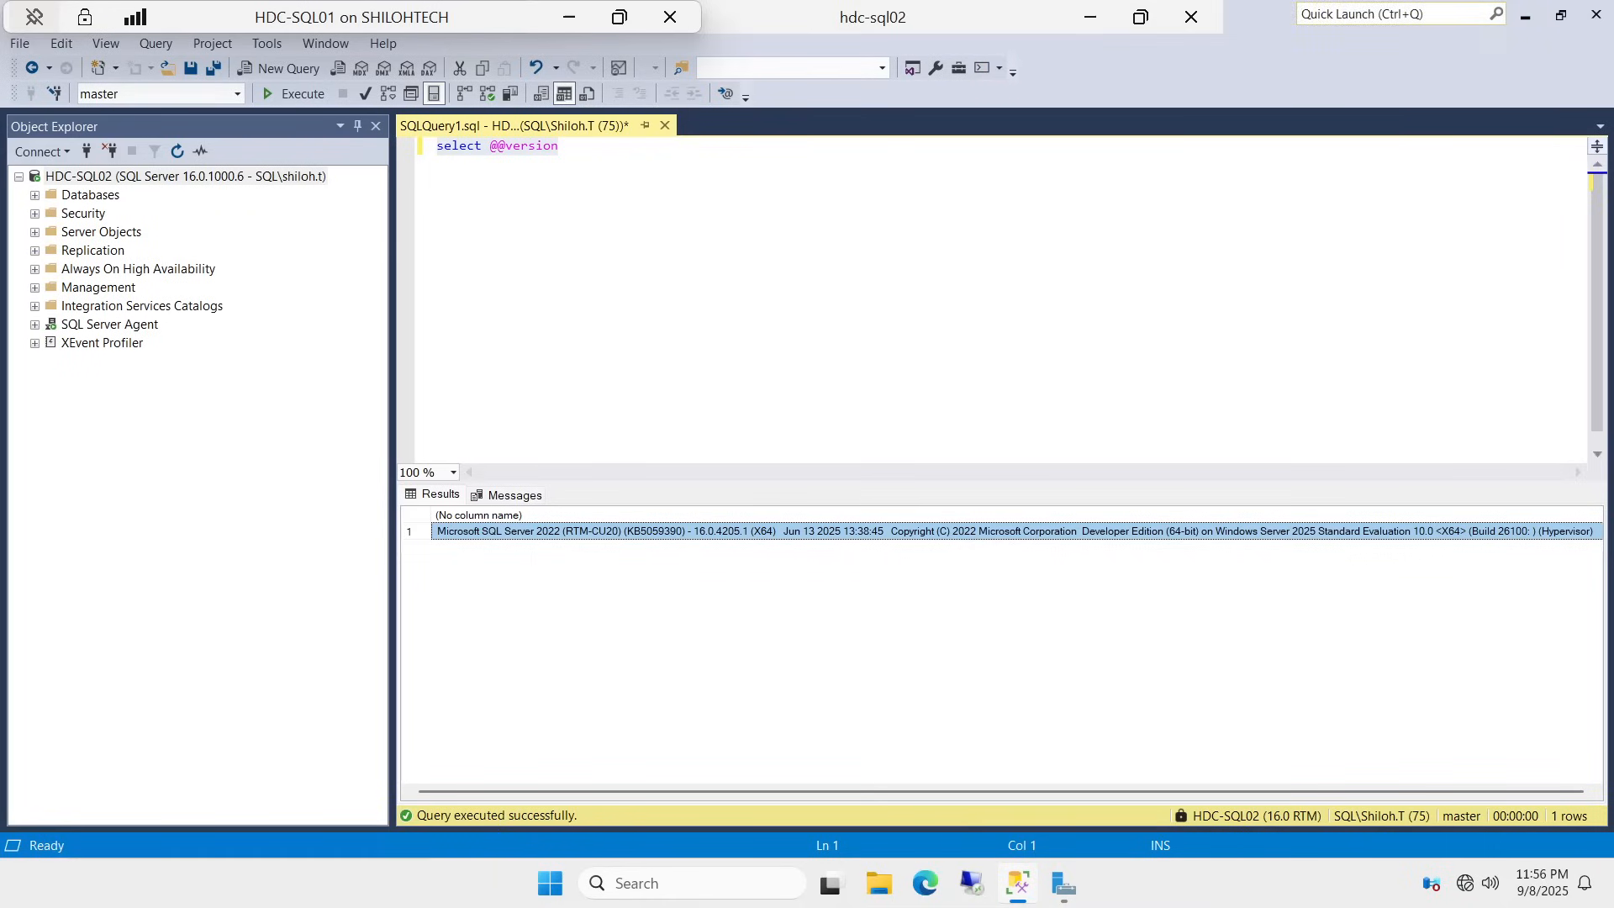
Minimize Management Studio and the remote session, switch to Notepad, and highlight "How to navigate the Configuration Manager of SQL 2022" in the course outline
left_click(1525, 17)
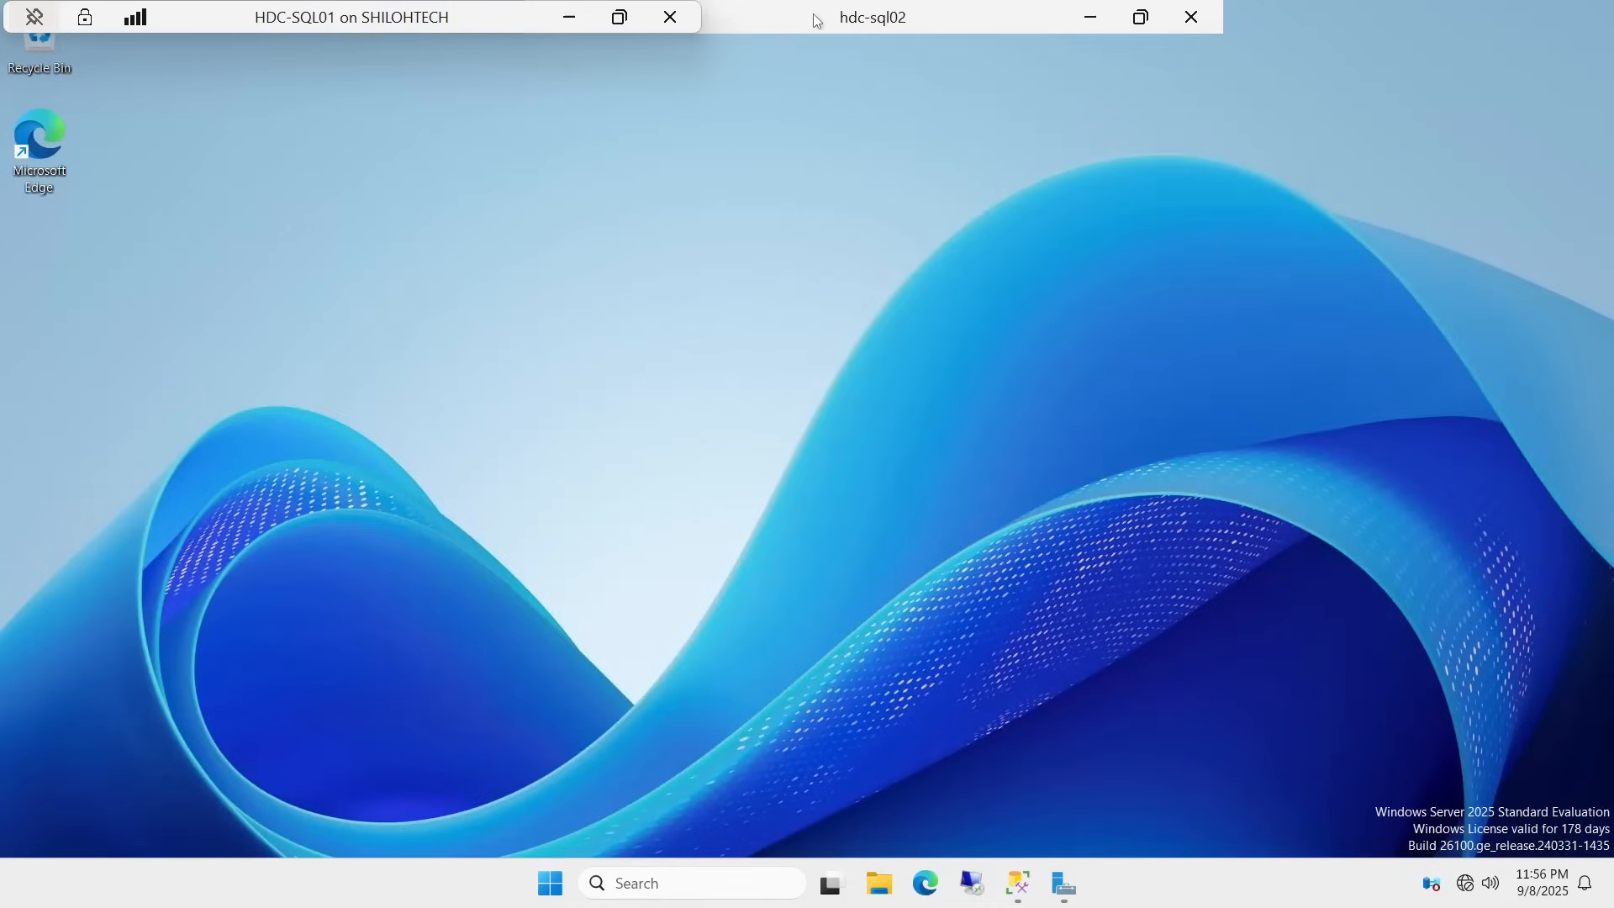
left_click(569, 17)
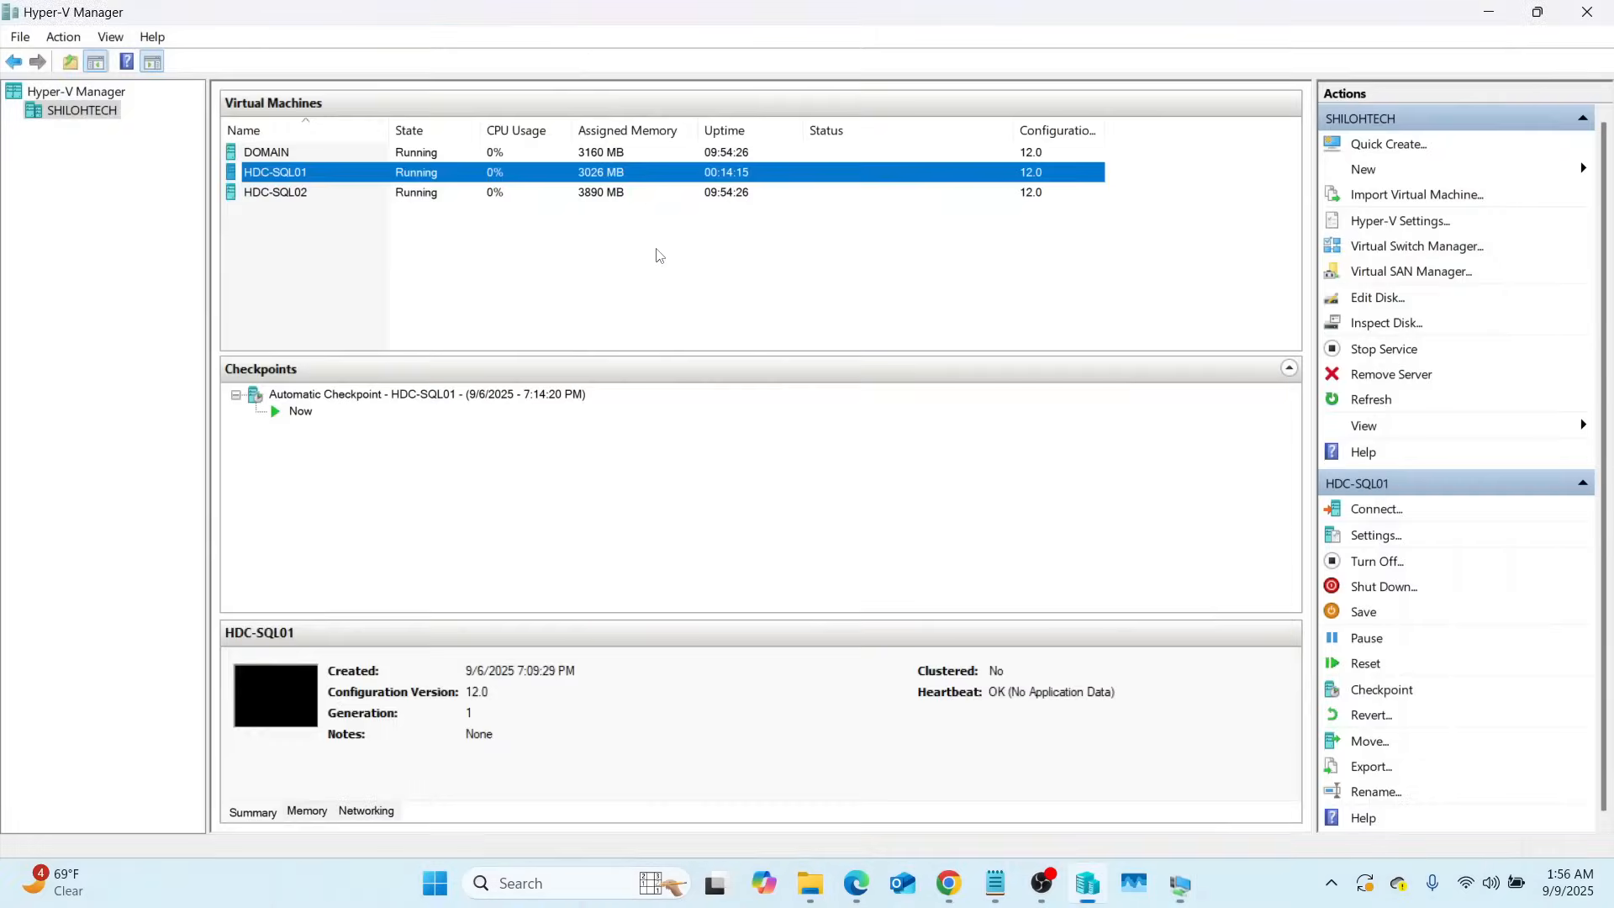
mouse_move(995, 883)
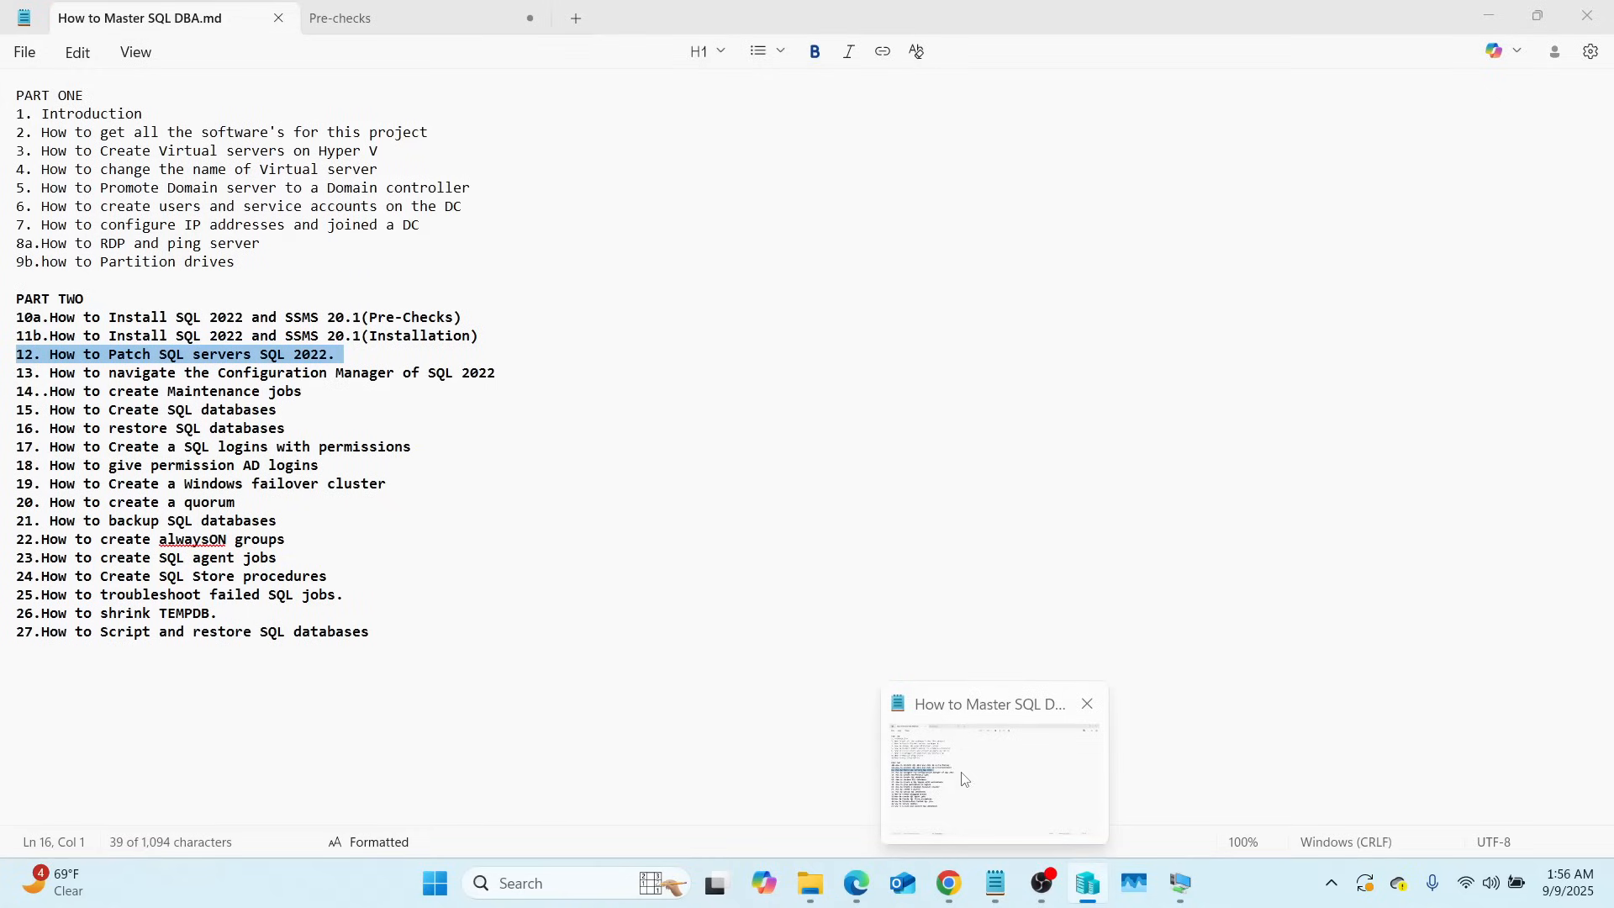
left_click(959, 759)
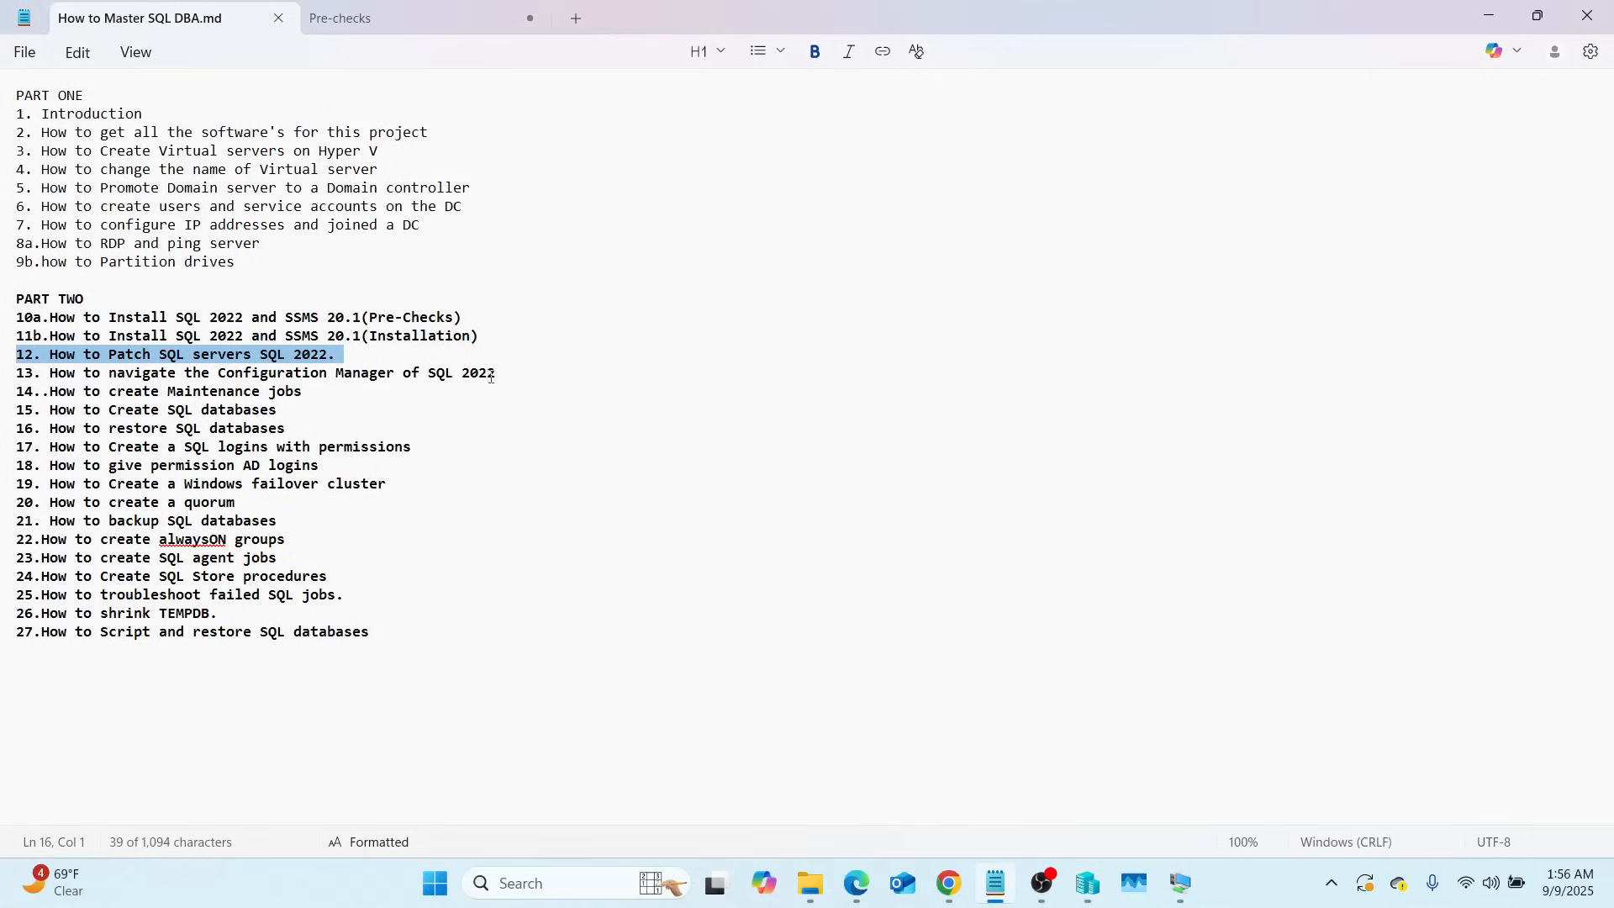
left_click_drag(511, 371, 50, 373)
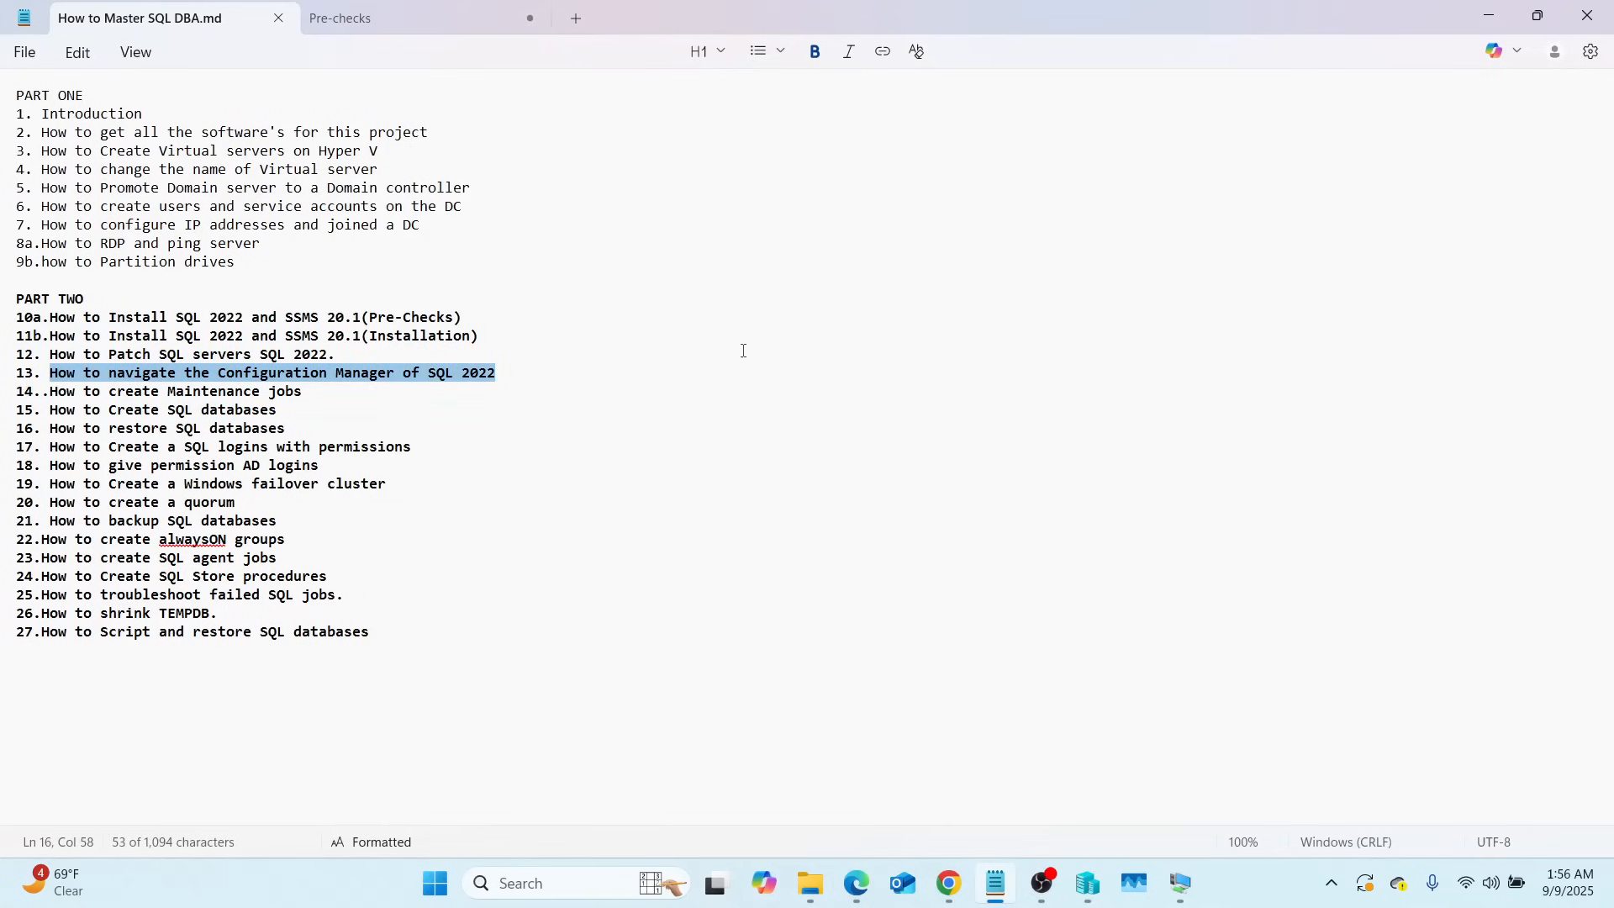